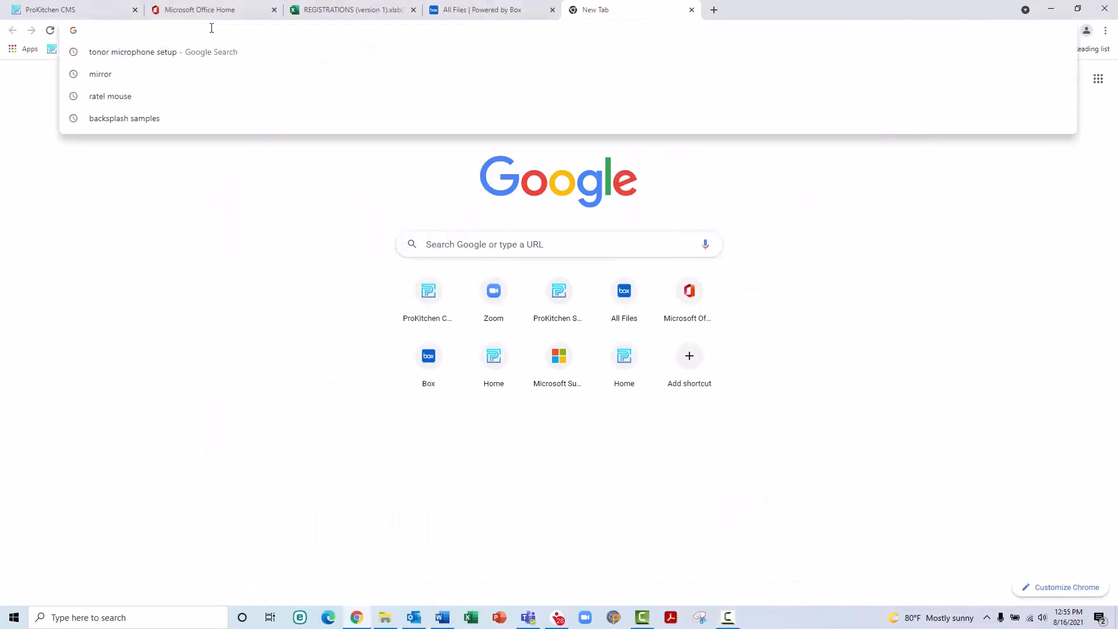
{"action": "type", "text": "www."}
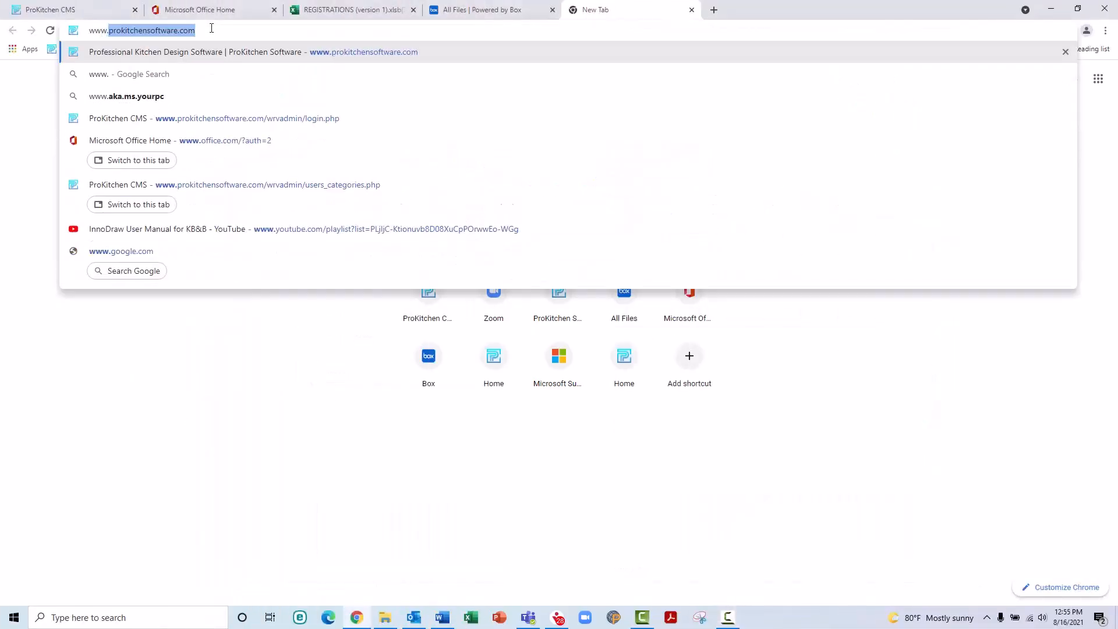
{"action": "type", "text": "prokitchensoftware.com/portal"}
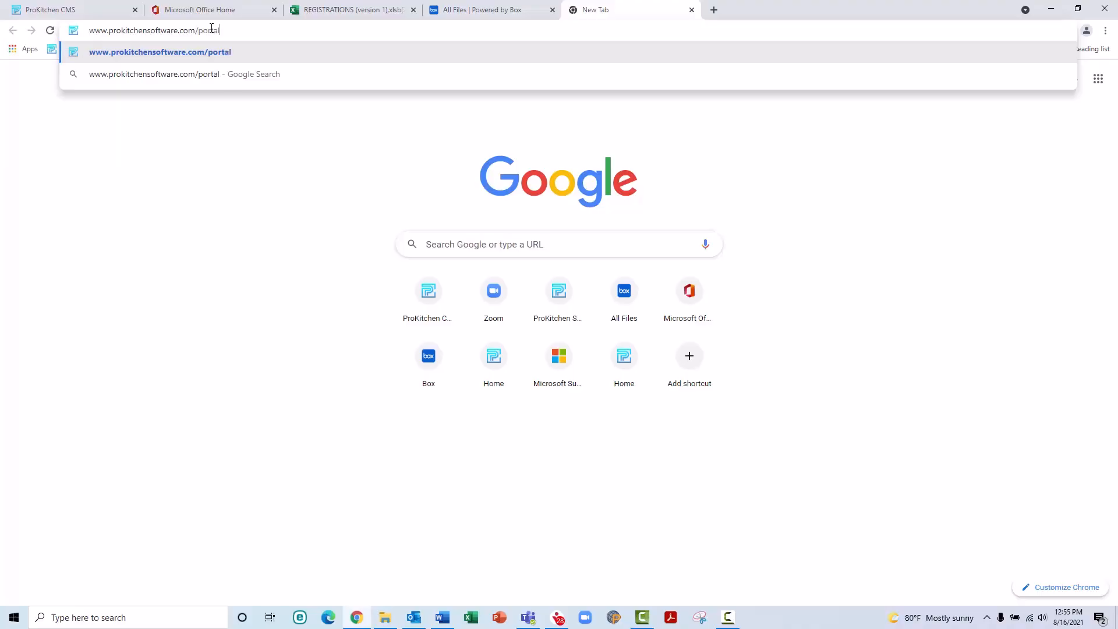
{"action": "key", "text": "Return"}
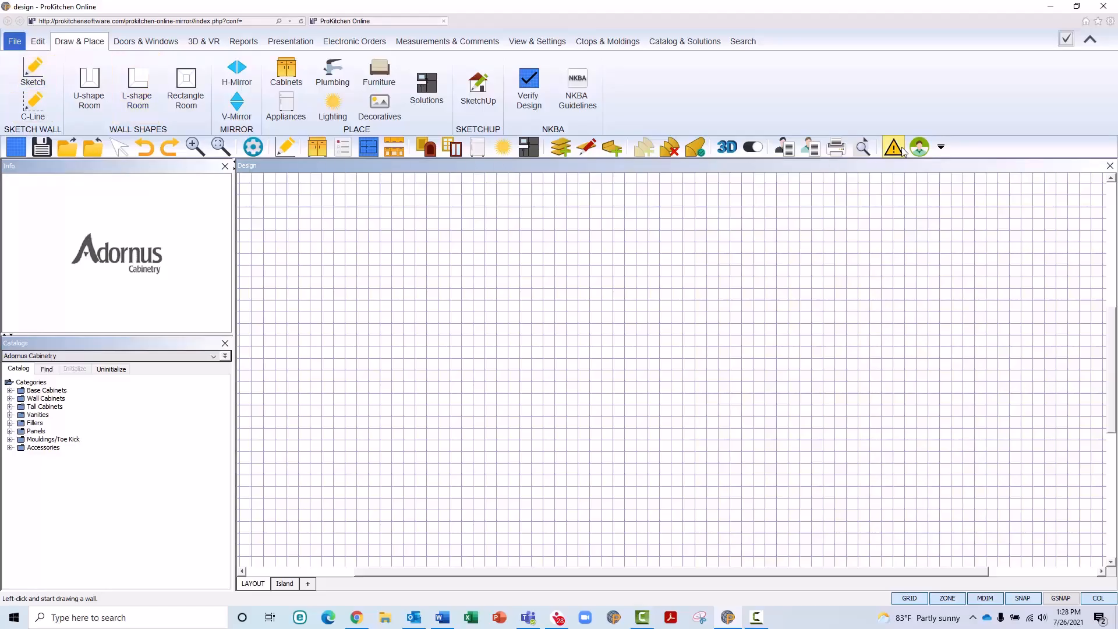
Step: Log in to the portal with the saved training account from autofill
{"action": "left_click", "coordinate": [920, 147]}
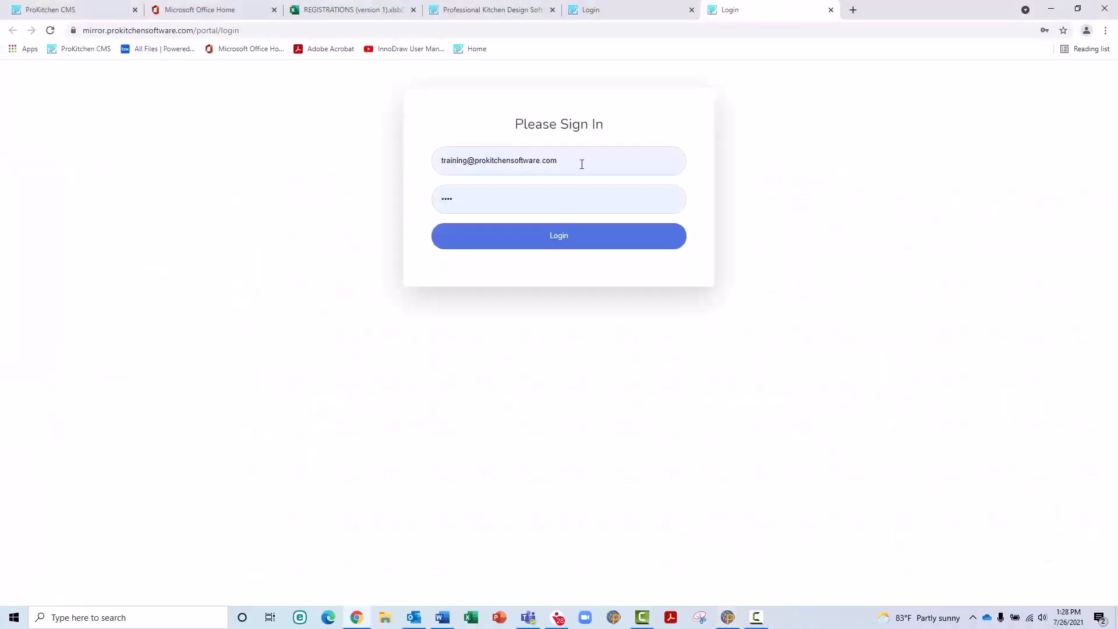
{"action": "left_click", "coordinate": [581, 165]}
{"action": "left_click_drag", "start_coordinate": [581, 165], "coordinate": [440, 177]}
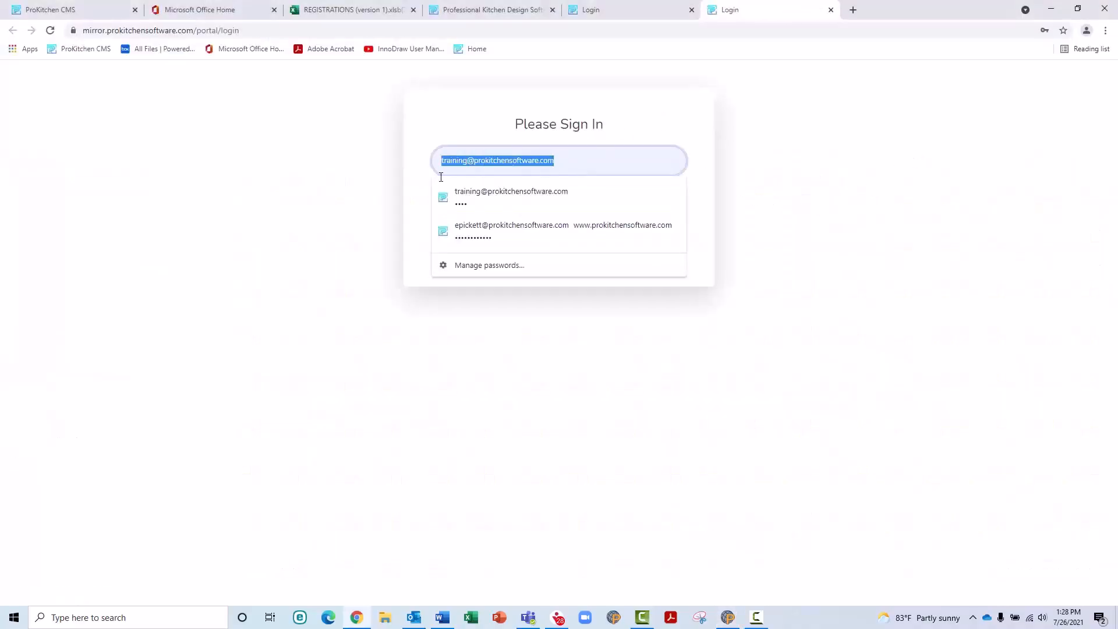
{"action": "type", "text": "t"}
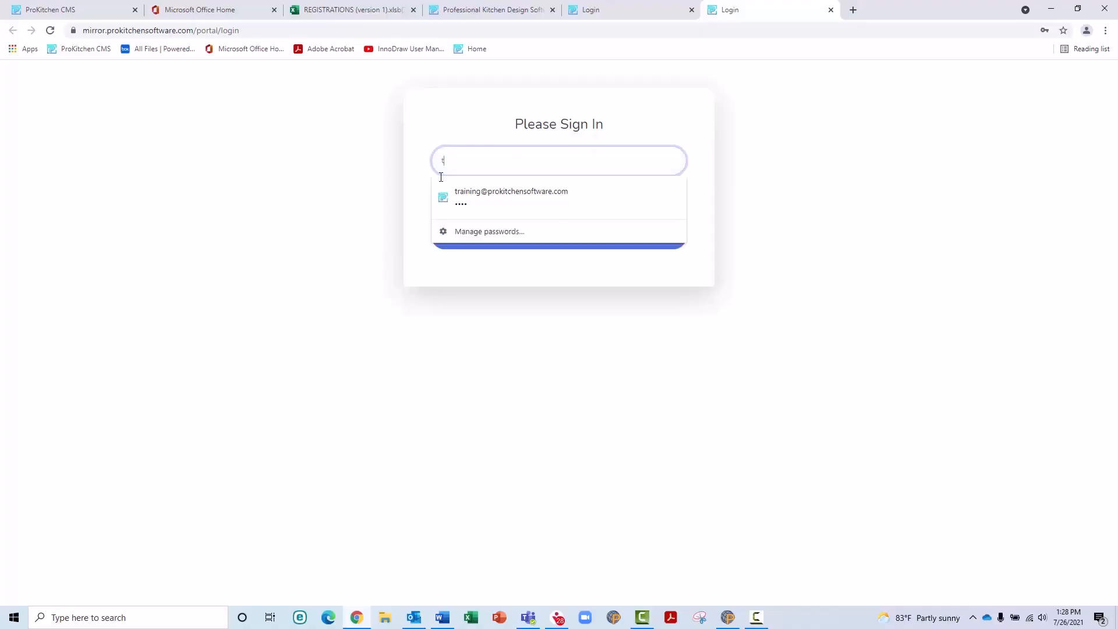
{"action": "left_click", "coordinate": [473, 194]}
{"action": "left_click", "coordinate": [542, 235]}
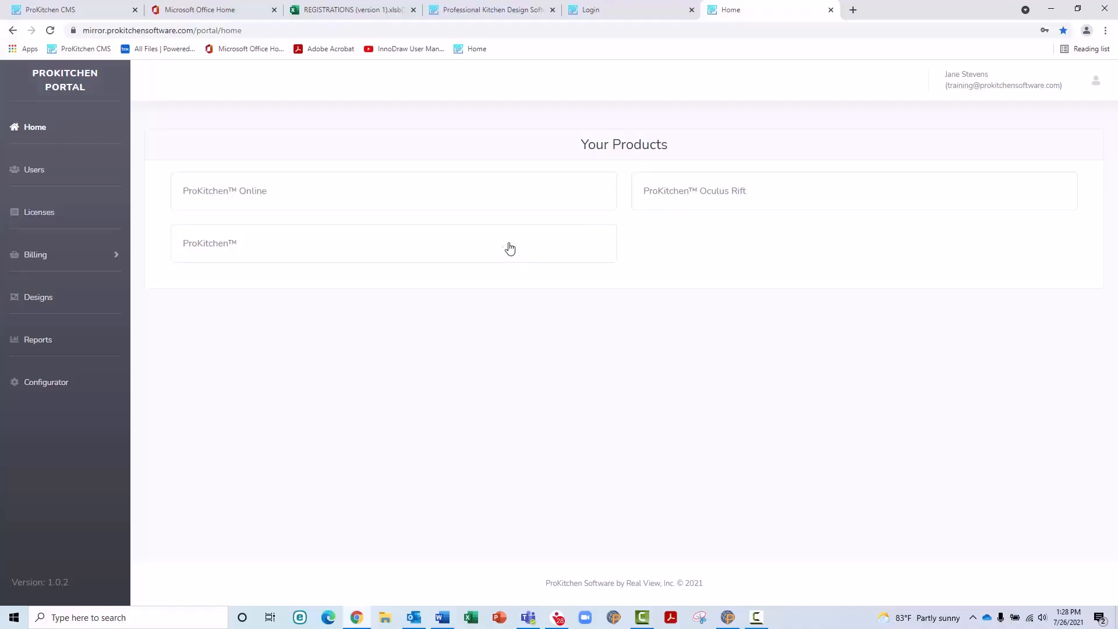
Step: Refresh ProKitchen Online's online users, view the second user's info, then go to Users
{"action": "left_click", "coordinate": [495, 204]}
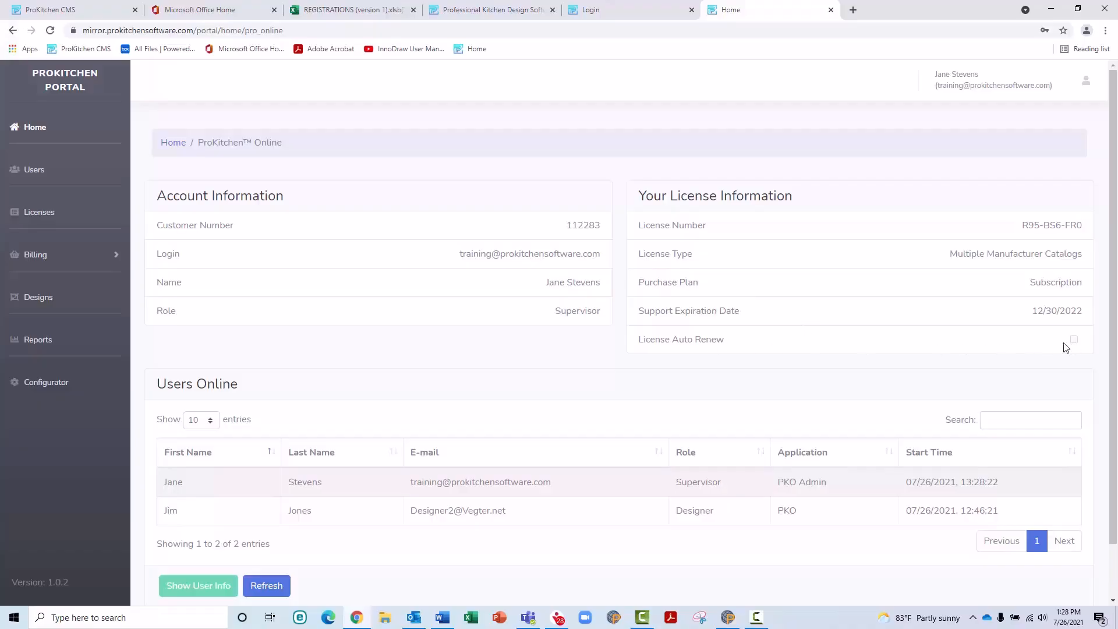
{"action": "scroll", "coordinate": [612, 304], "scroll_direction": "down", "scroll_amount": 1}
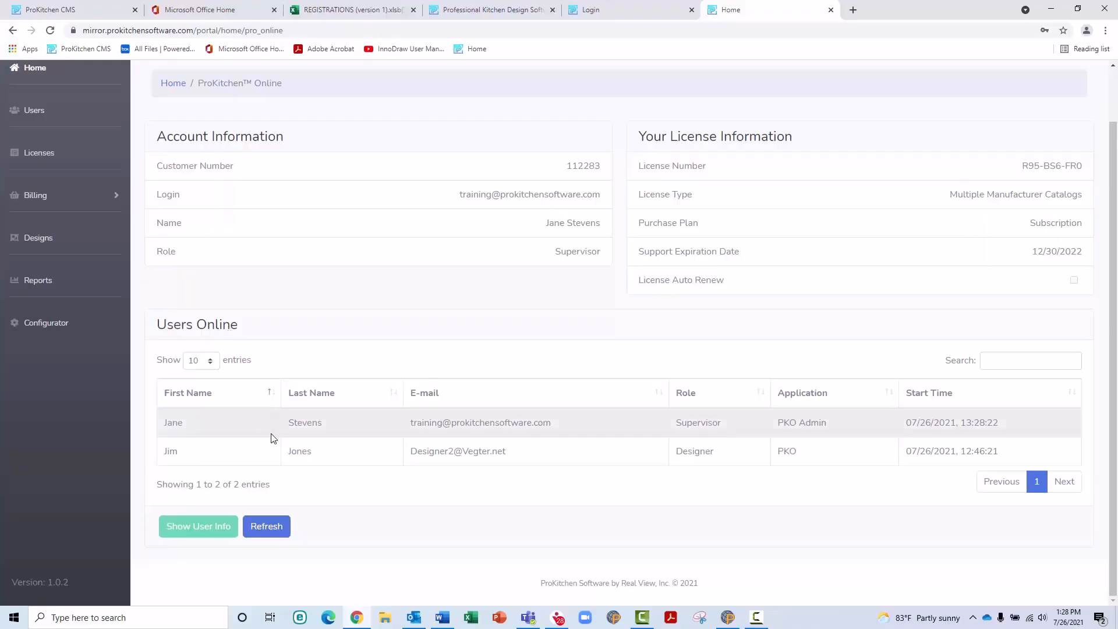
{"action": "left_click", "coordinate": [268, 533]}
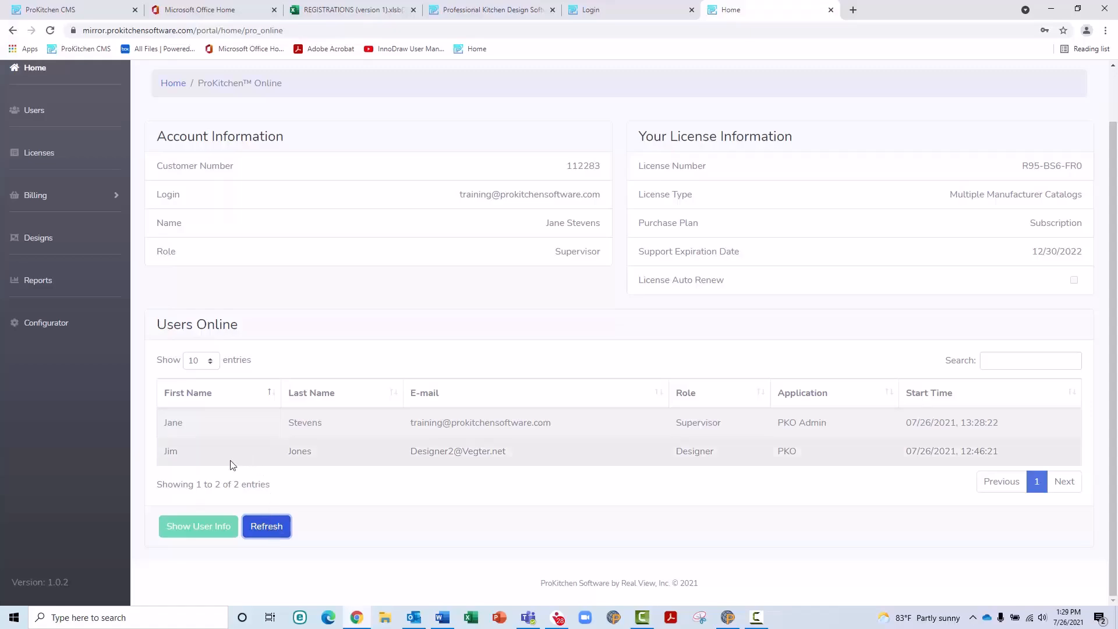
{"action": "left_click", "coordinate": [201, 452]}
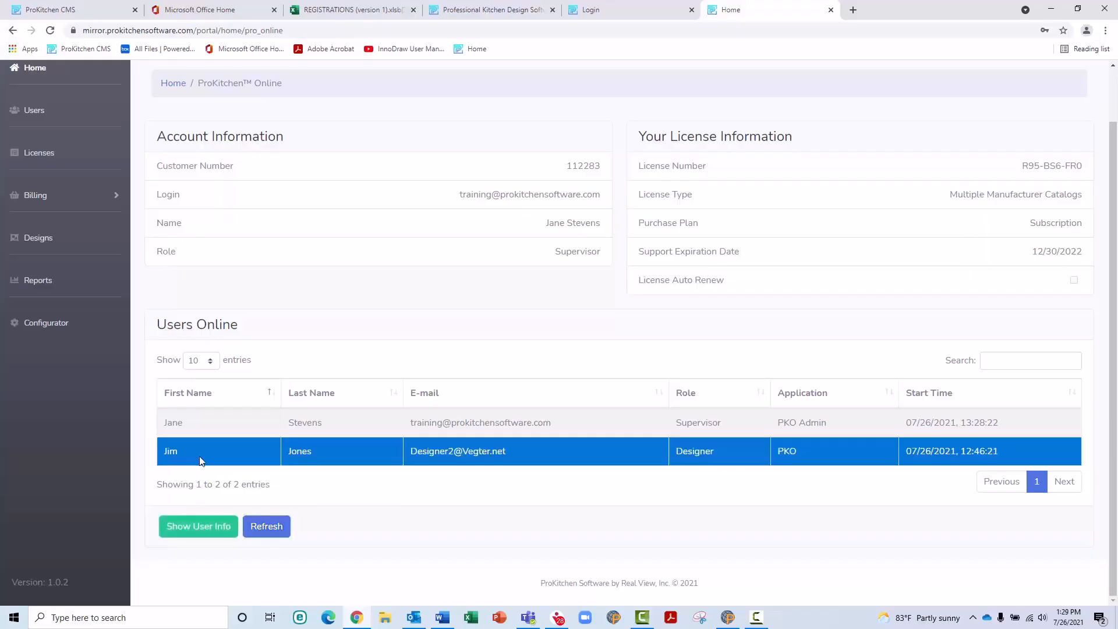
{"action": "left_click", "coordinate": [198, 528]}
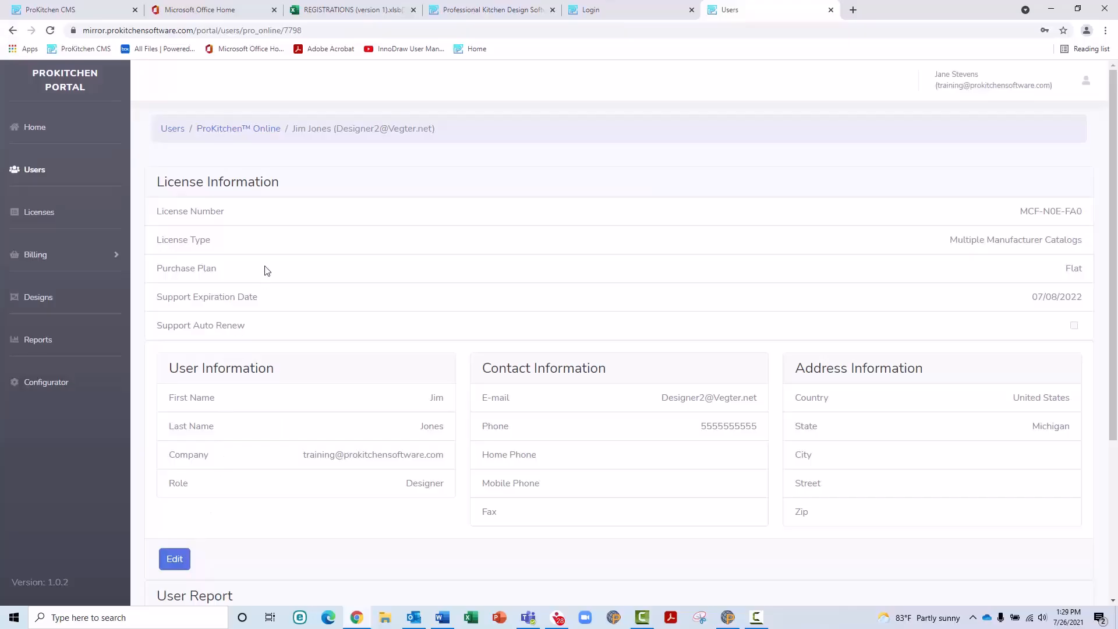
{"action": "left_click", "coordinate": [34, 170]}
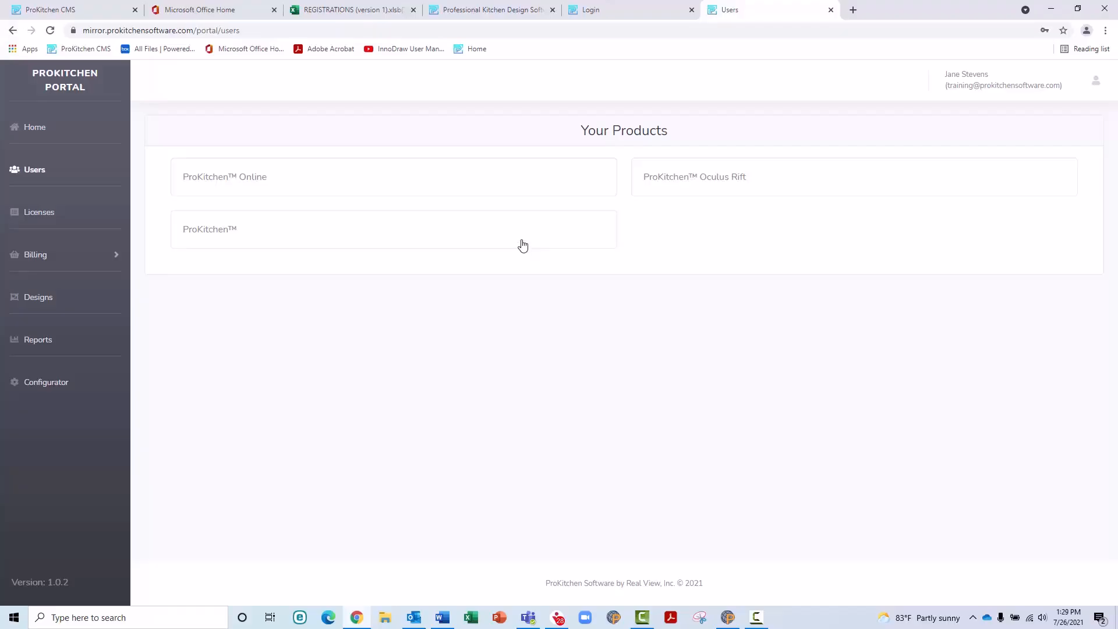
Step: Start a new ProKitchen Online user and enter their first and last name
{"action": "left_click", "coordinate": [520, 188]}
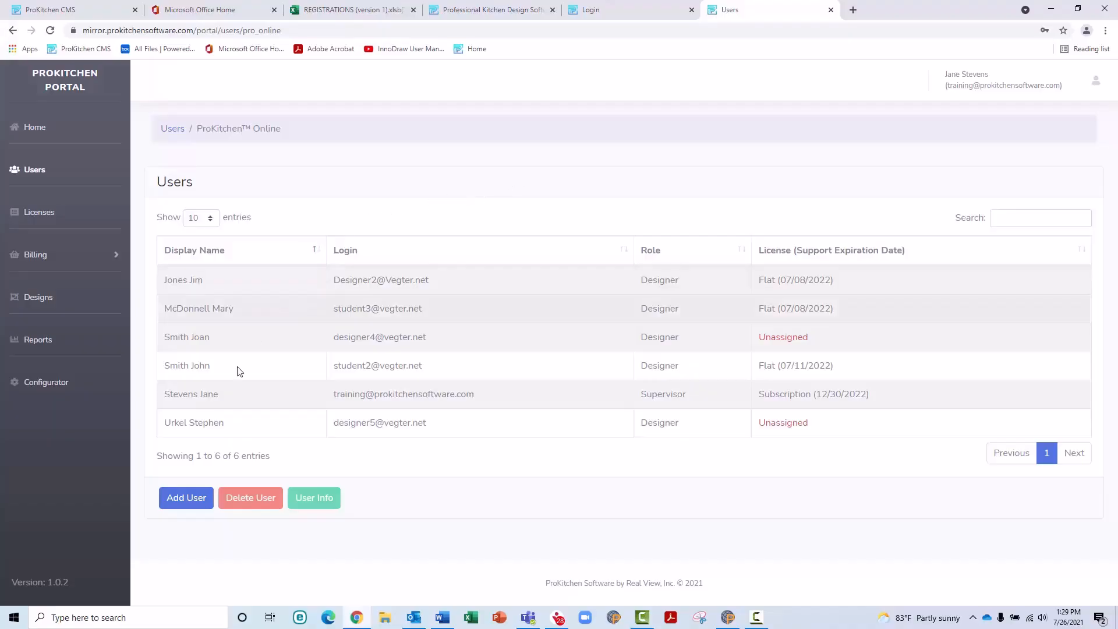
{"action": "left_click", "coordinate": [190, 499]}
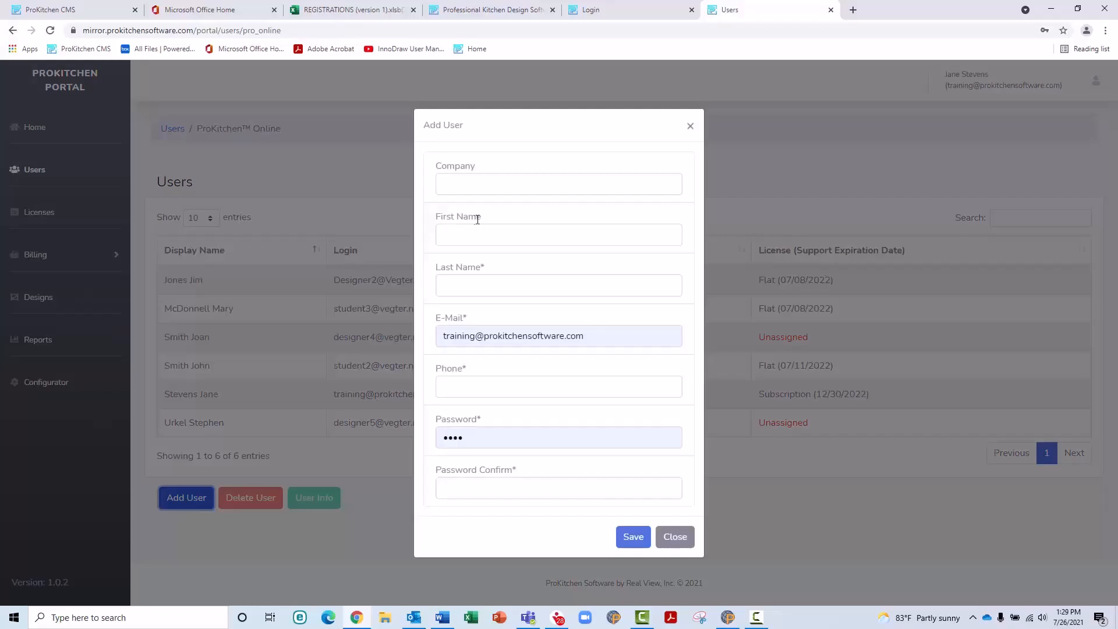
{"action": "left_click", "coordinate": [480, 230]}
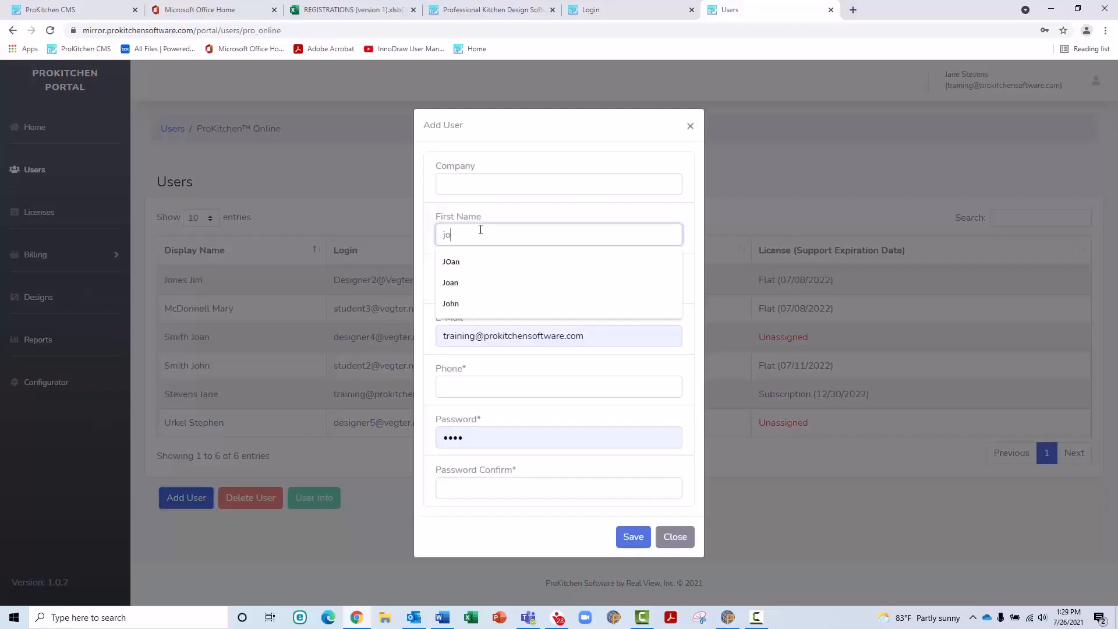
{"action": "key", "text": "Tab"}
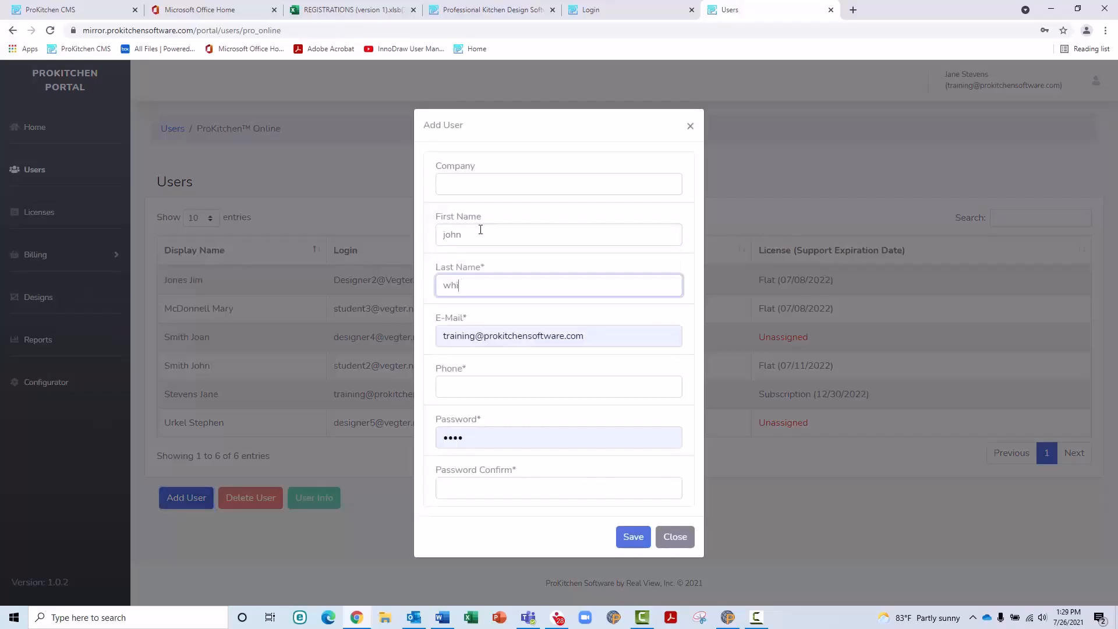
Step: Fill in the new user's e-mail, phone number and password, then save
{"action": "key", "text": "Tab"}
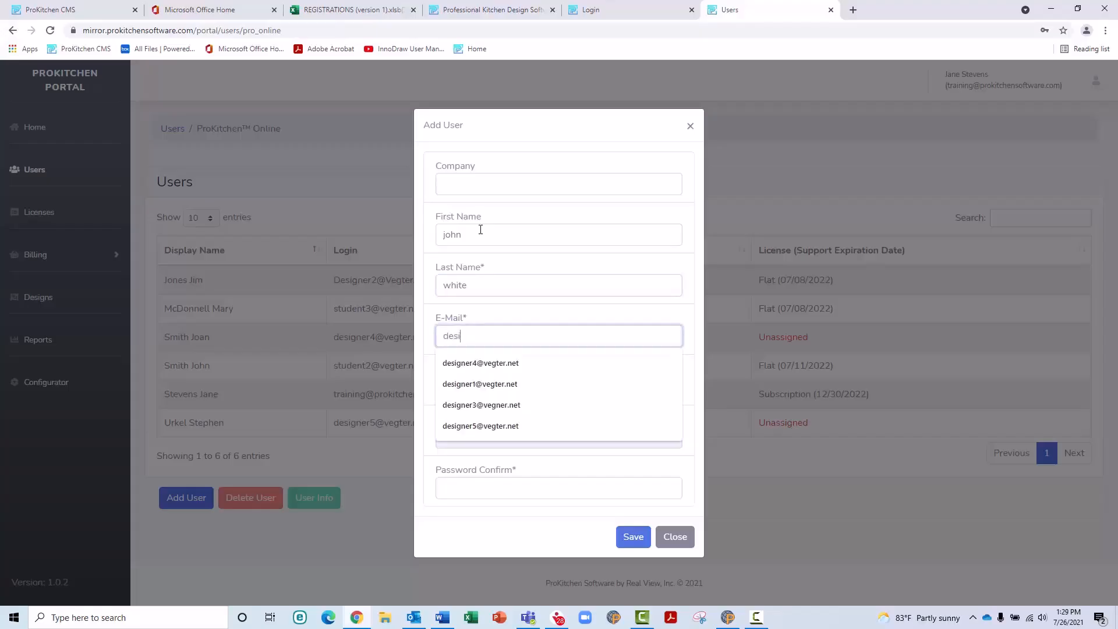
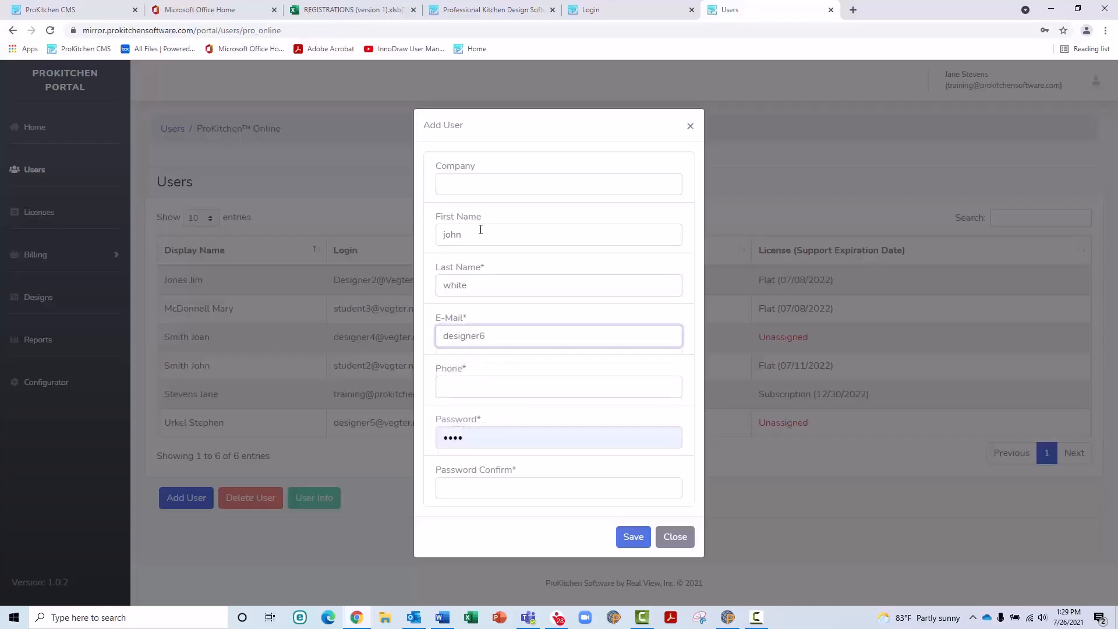
{"action": "key", "text": "Tab"}
{"action": "key", "text": "Tab"}
{"action": "key", "text": "Tab"}
{"action": "type", "text": "•••"}
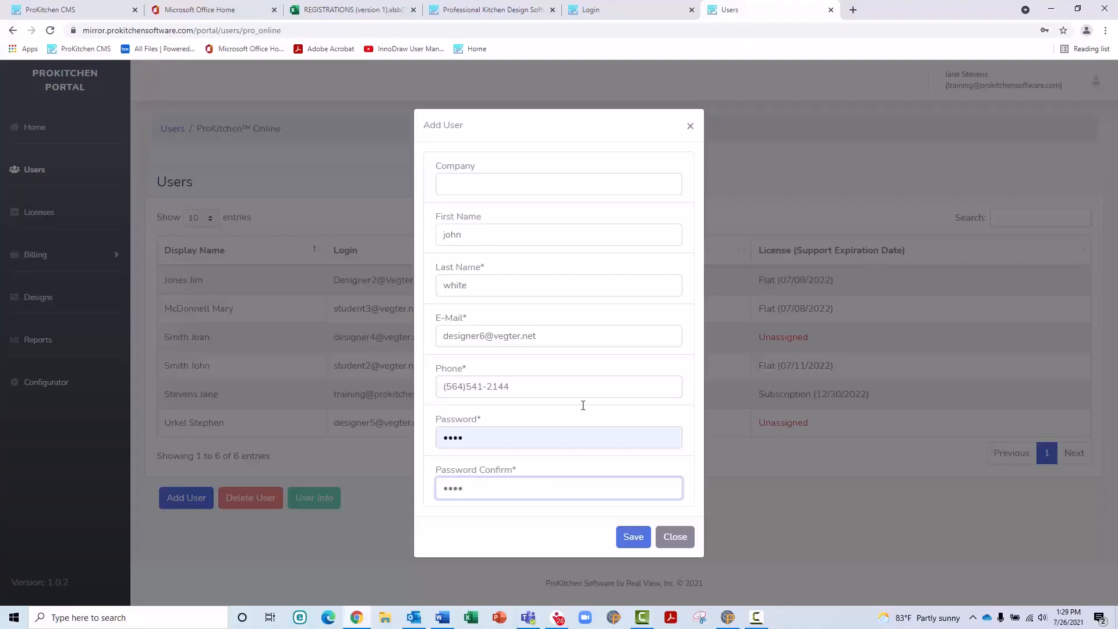
{"action": "left_click", "coordinate": [633, 536]}
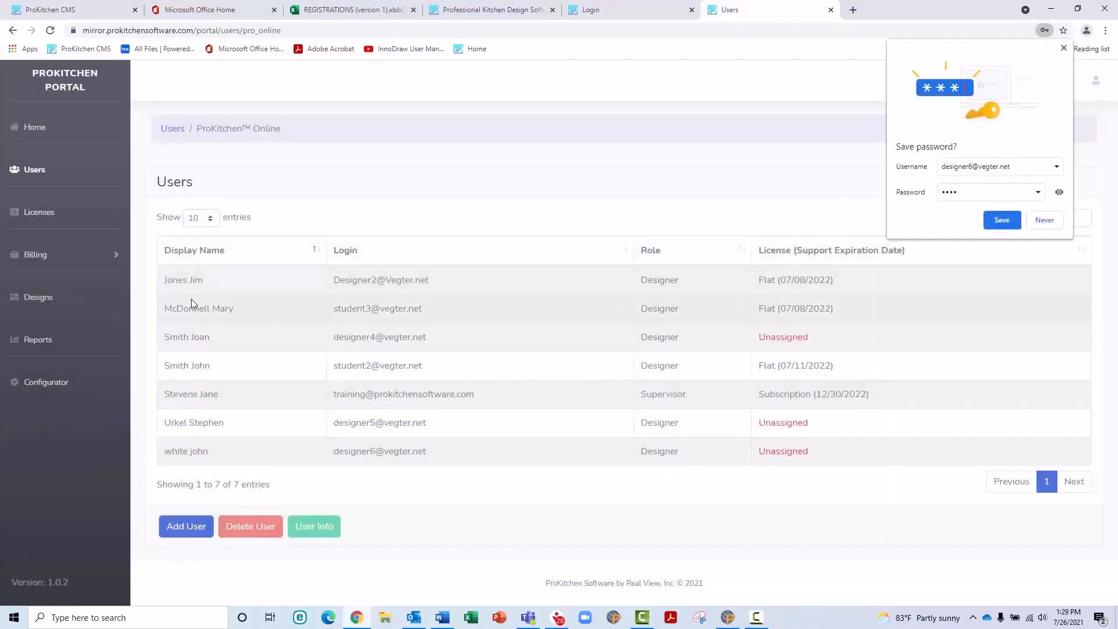
Step: Try deleting the fourth user and dismiss the warning about their assigned designs
{"action": "left_click", "coordinate": [199, 365]}
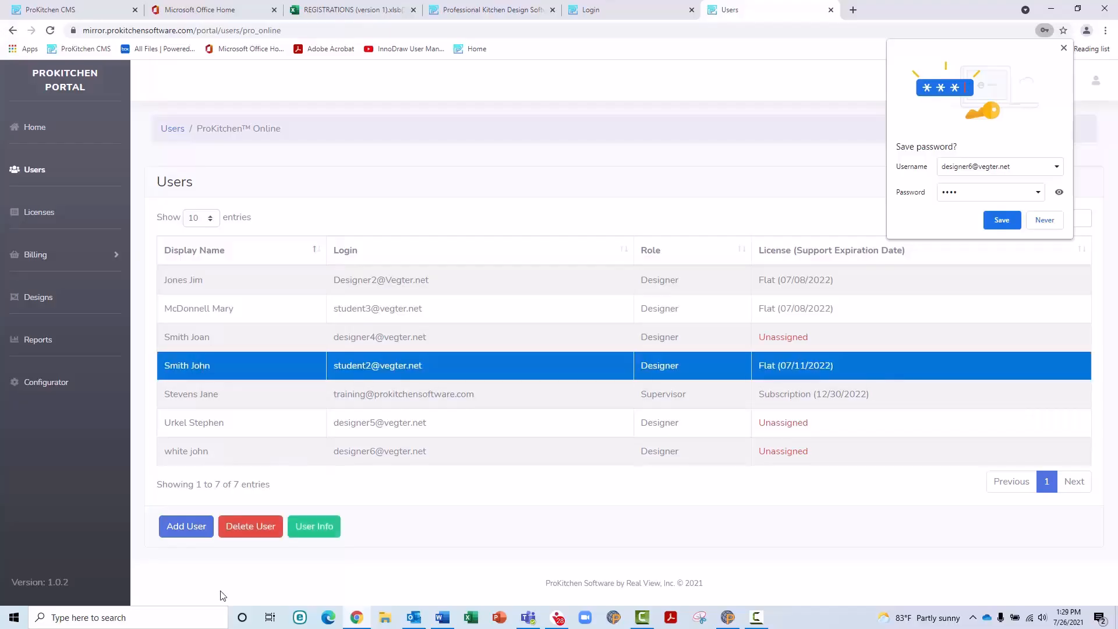
{"action": "left_click", "coordinate": [248, 527]}
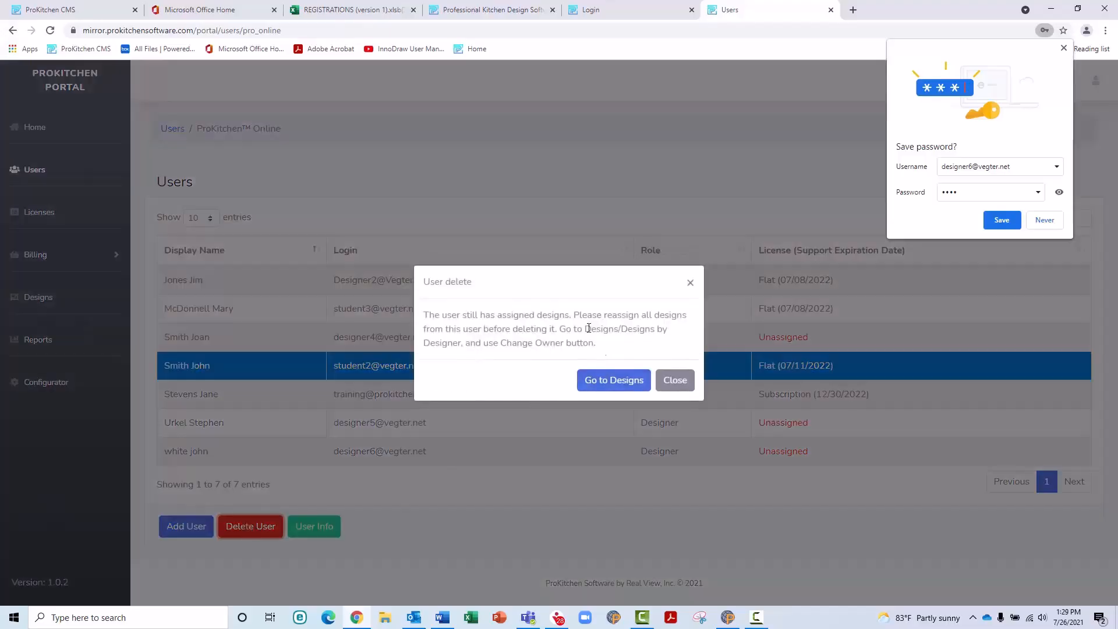
{"action": "left_click", "coordinate": [677, 381]}
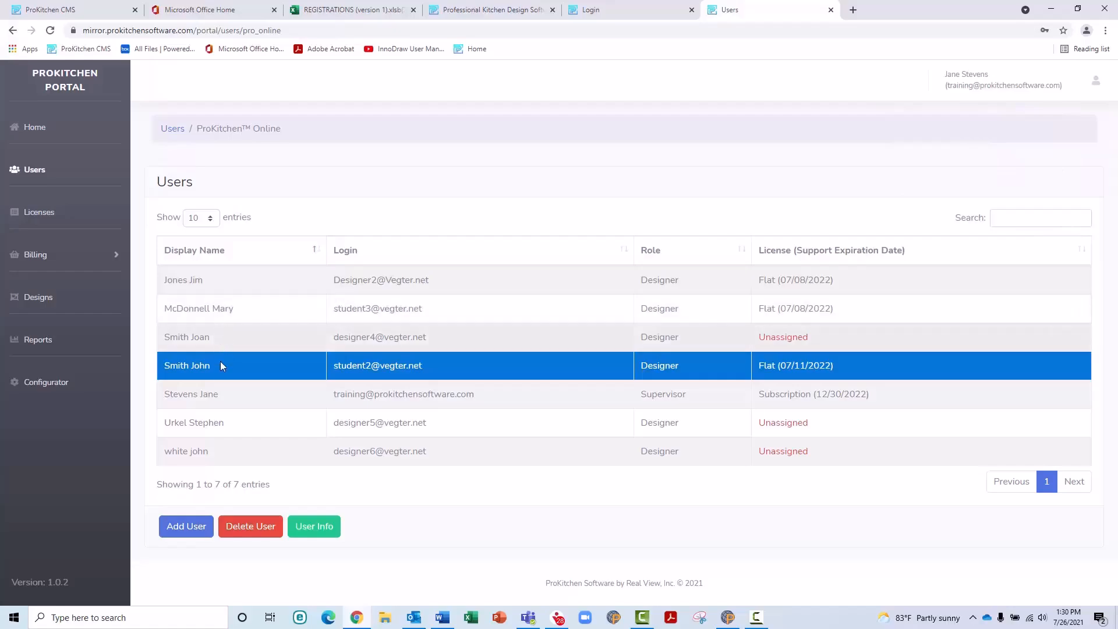
Step: Delete an unassigned designer and confirm the deletion
{"action": "left_click", "coordinate": [221, 423]}
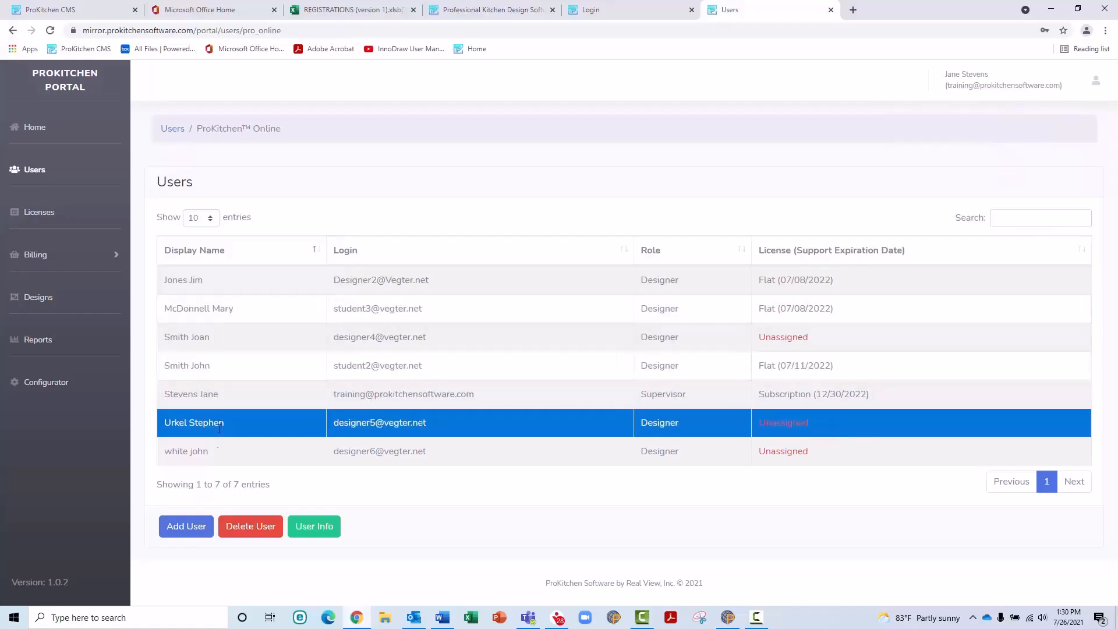
{"action": "left_click", "coordinate": [249, 526]}
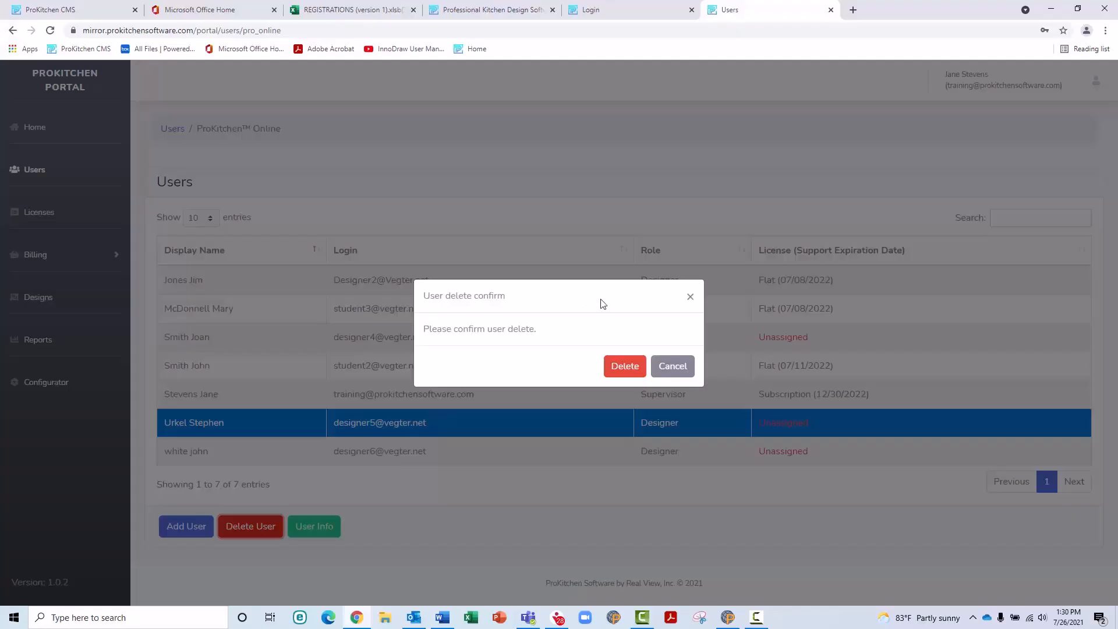
{"action": "left_click", "coordinate": [622, 368]}
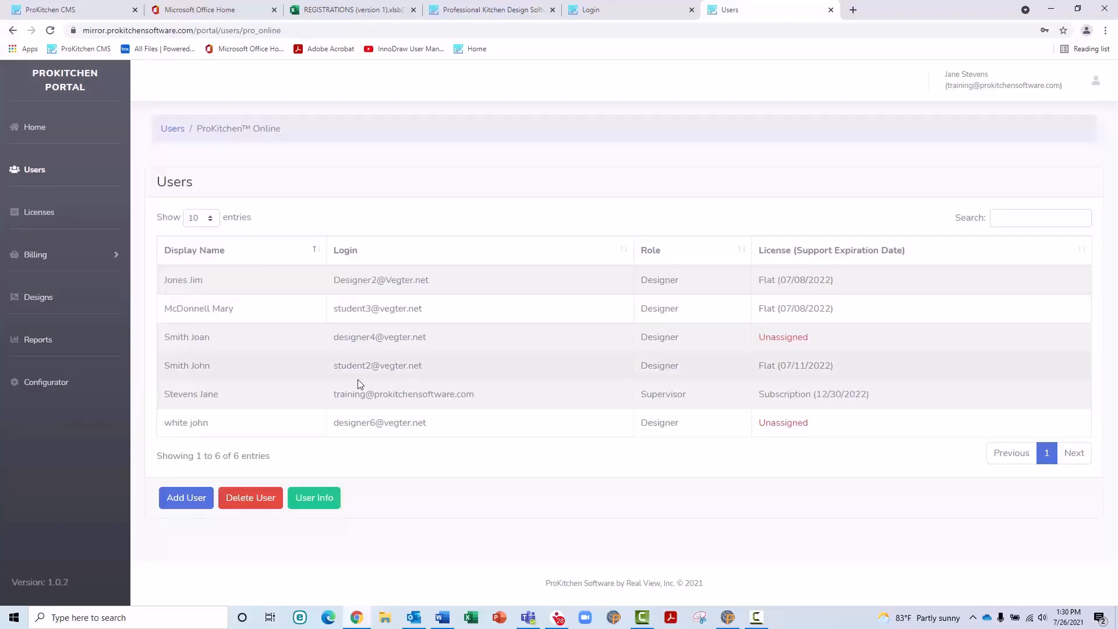
Step: Open the first user's details and make the record editable
{"action": "left_click", "coordinate": [227, 286]}
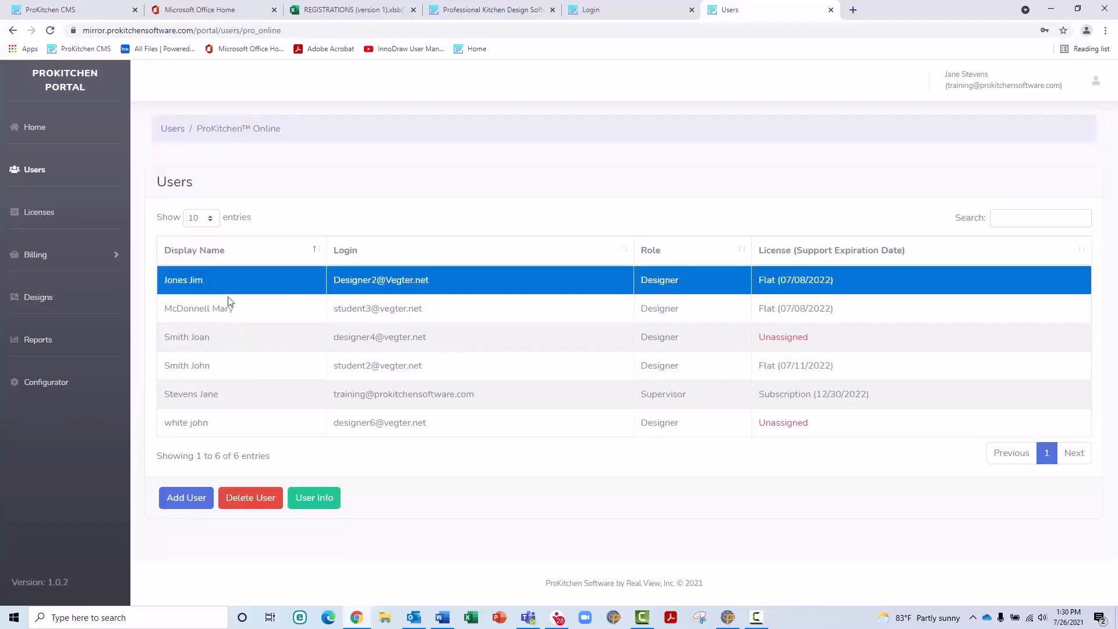
{"action": "left_click", "coordinate": [311, 498]}
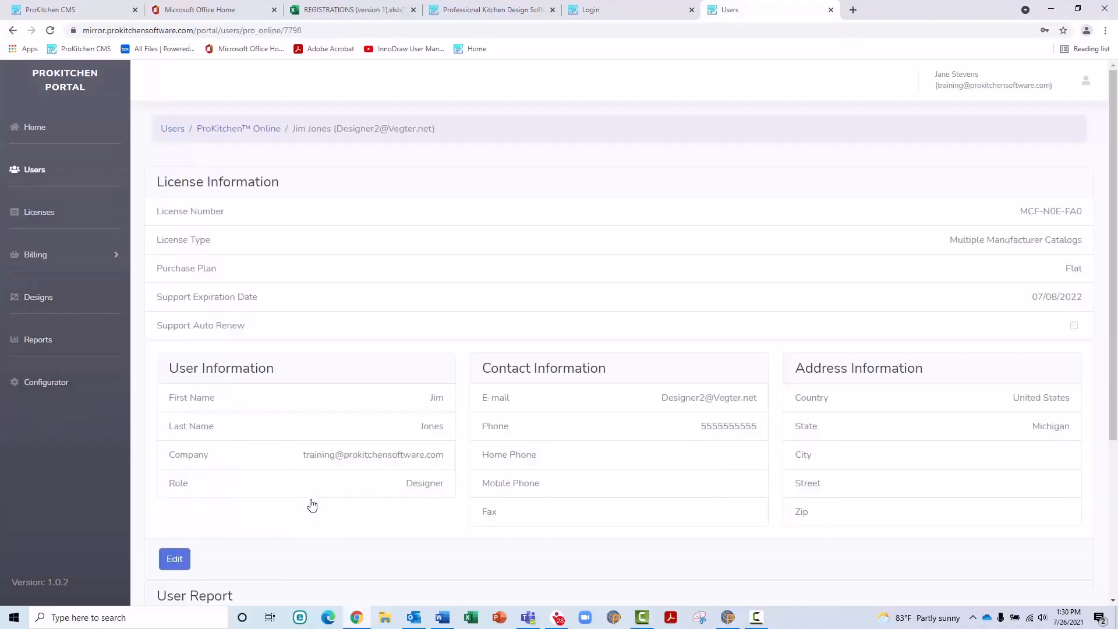
{"action": "scroll", "coordinate": [465, 284], "scroll_direction": "down", "scroll_amount": 2}
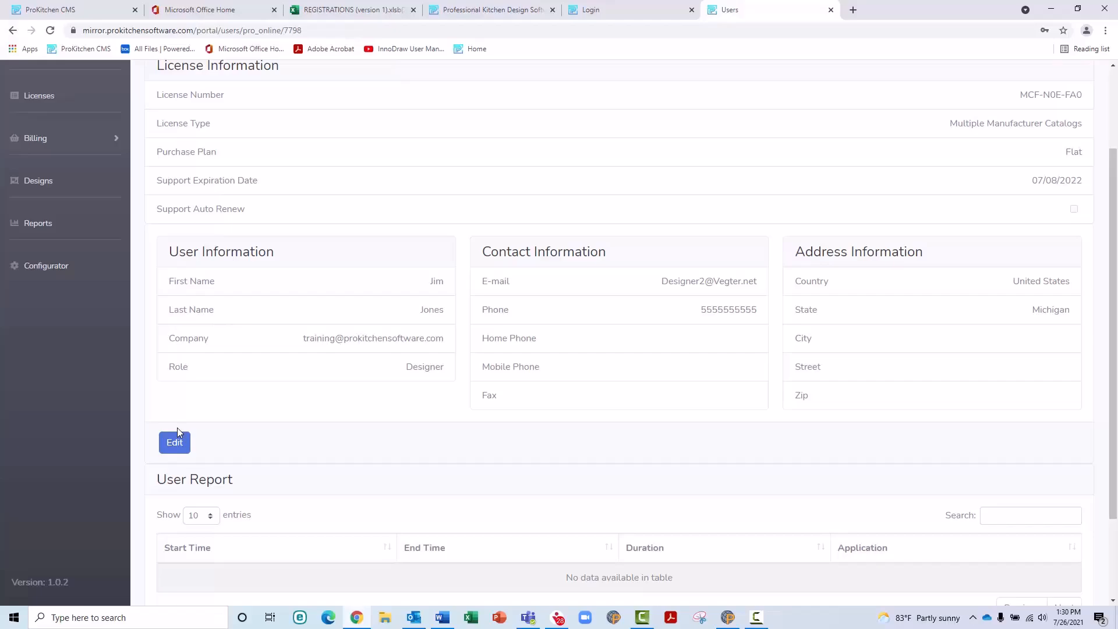
{"action": "left_click", "coordinate": [175, 443]}
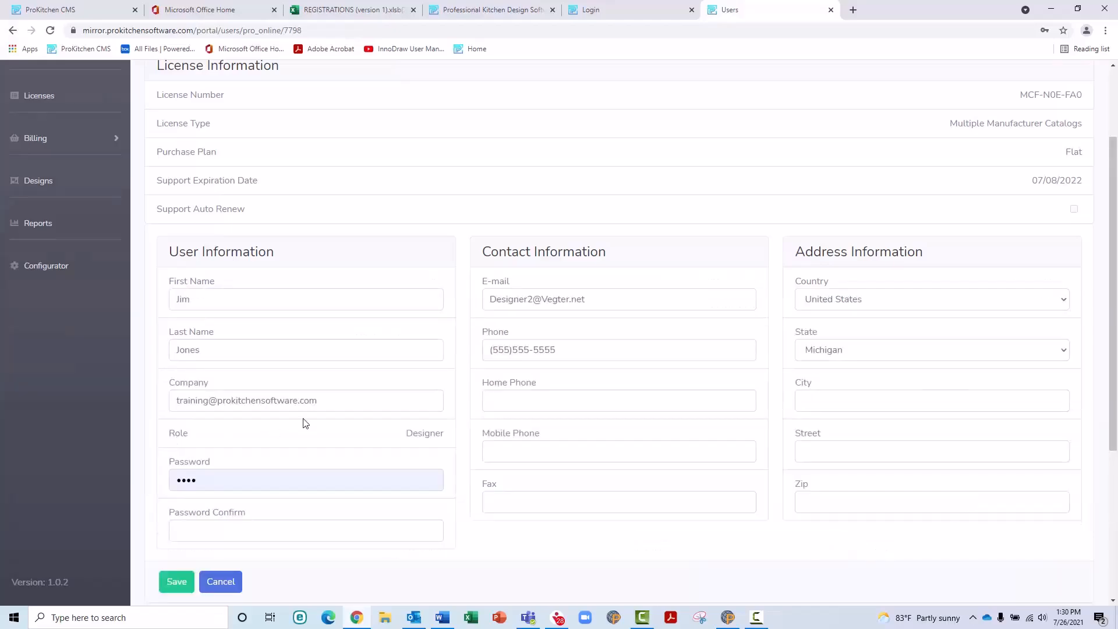
{"action": "scroll", "coordinate": [310, 446], "scroll_direction": "down", "scroll_amount": 1}
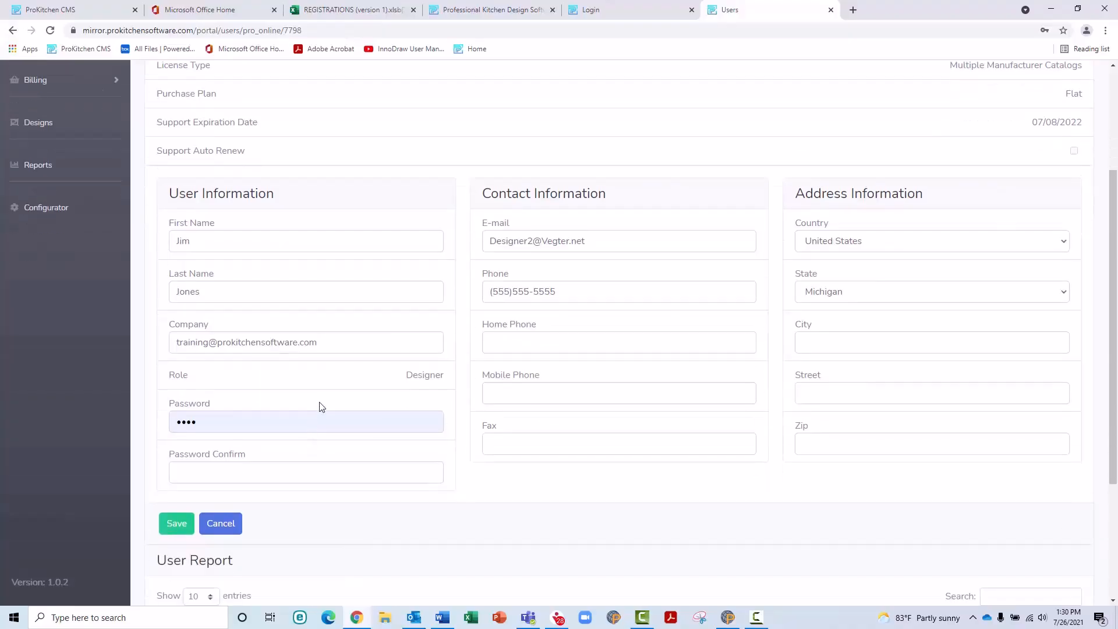
{"action": "left_click", "coordinate": [273, 241]}
{"action": "left_click_drag", "start_coordinate": [200, 238], "coordinate": [172, 238]}
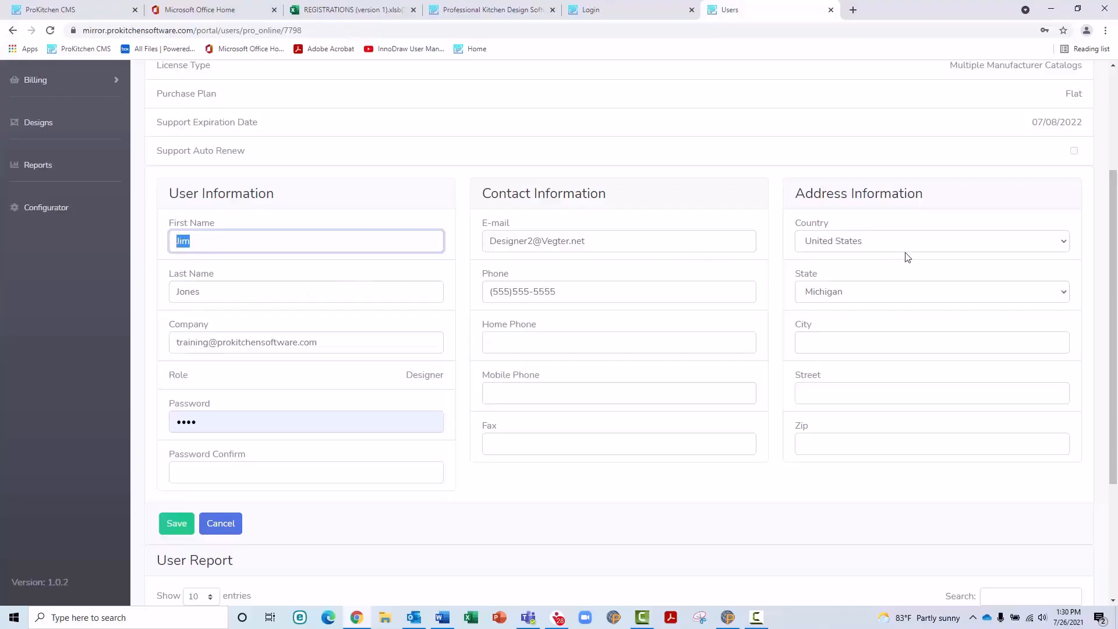
Step: Keep the state as Michigan, enter the password confirmation, and save the user
{"action": "left_click", "coordinate": [911, 292]}
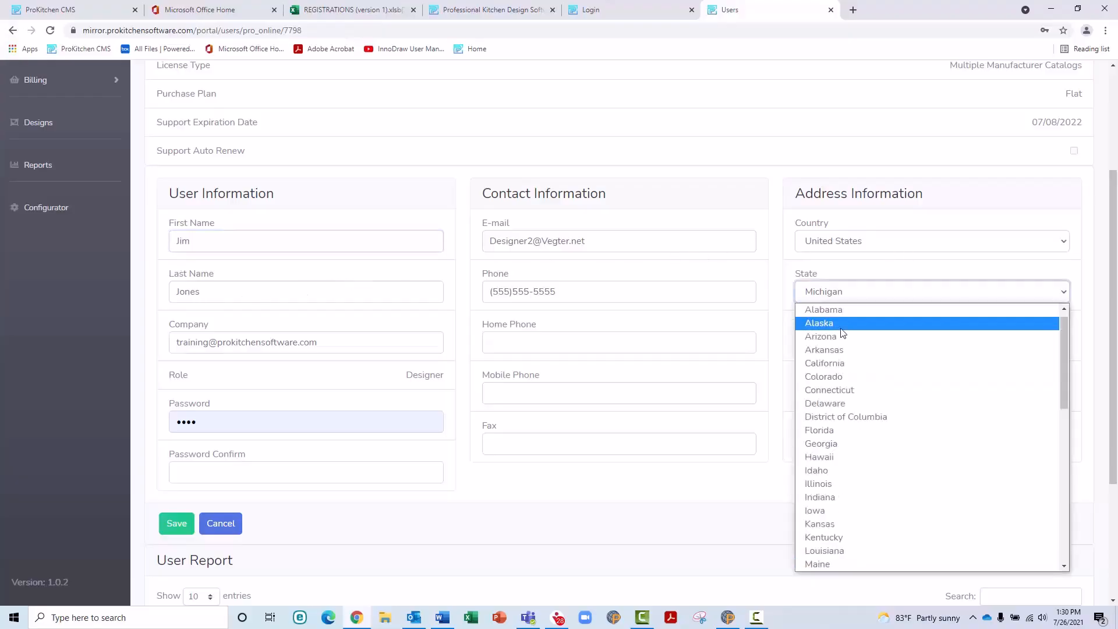
{"action": "scroll", "coordinate": [838, 465], "scroll_direction": "down", "scroll_amount": 3}
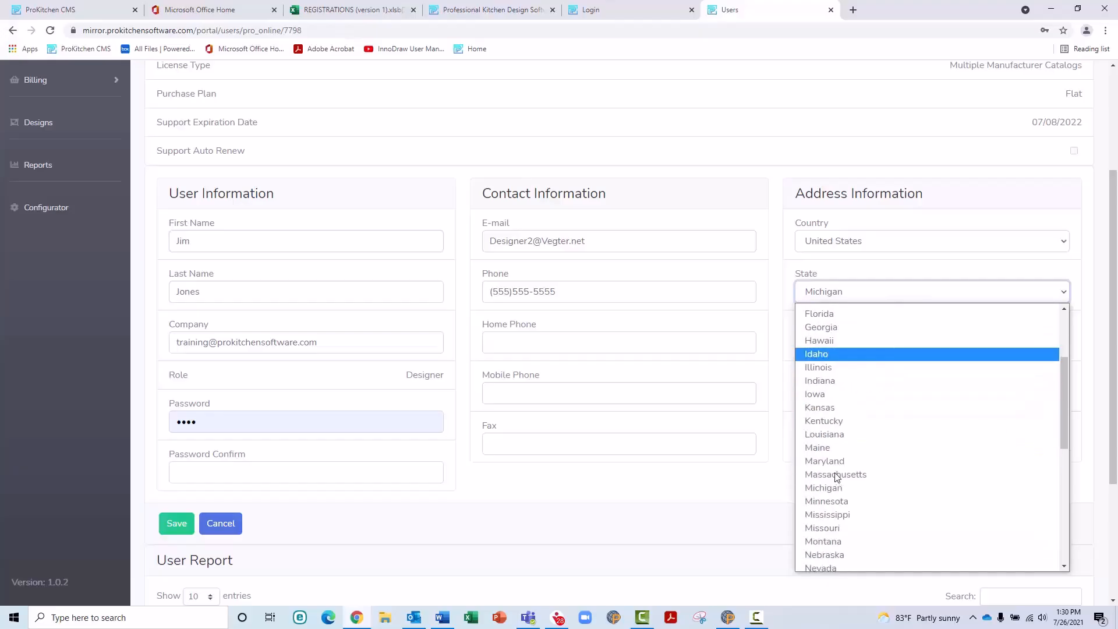
{"action": "left_click", "coordinate": [832, 488]}
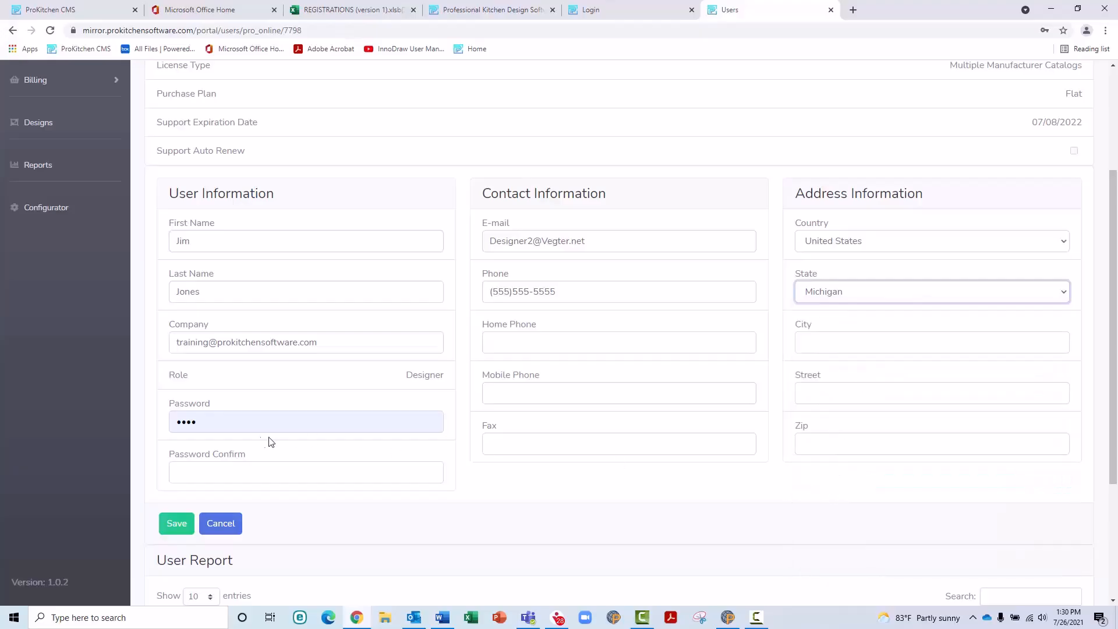
{"action": "left_click", "coordinate": [203, 423]}
{"action": "left_click", "coordinate": [433, 475]}
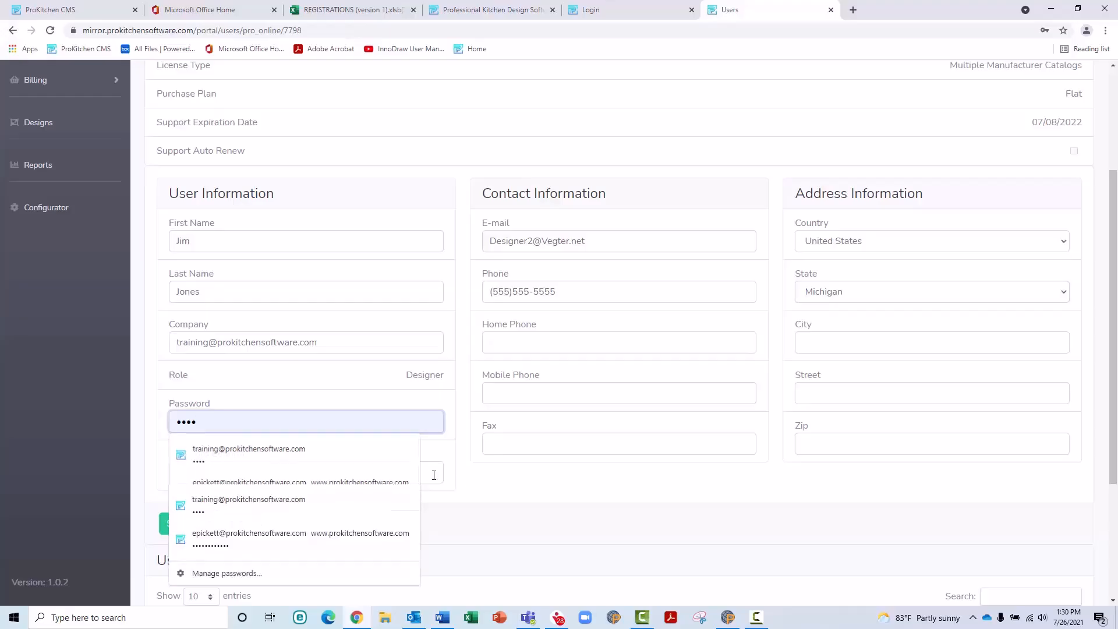
{"action": "type", "text": "123"}
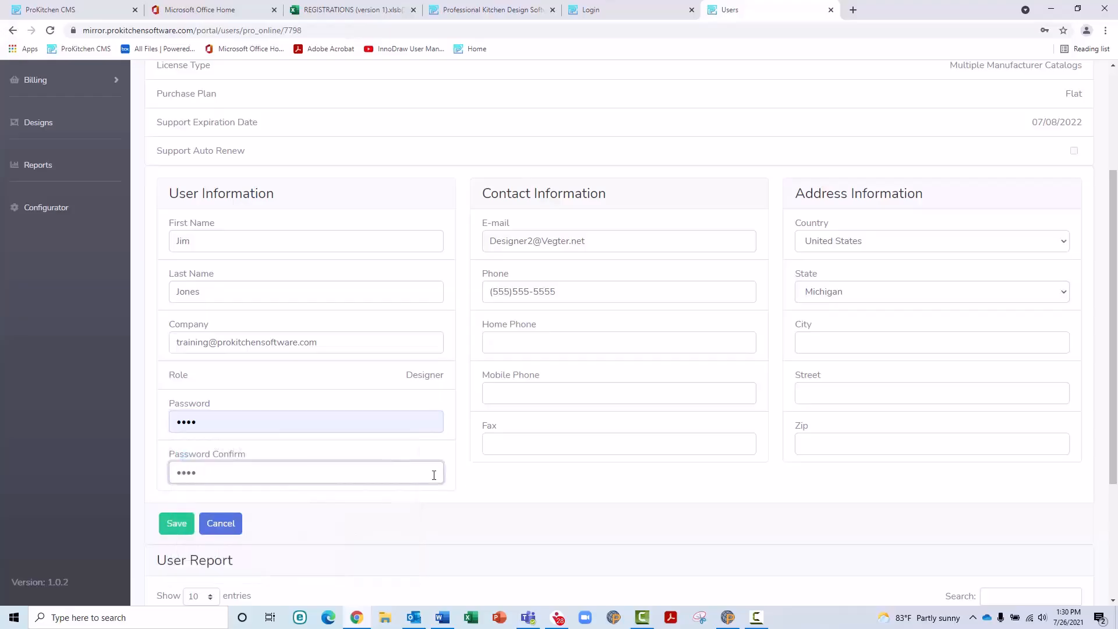
{"action": "left_click", "coordinate": [176, 522]}
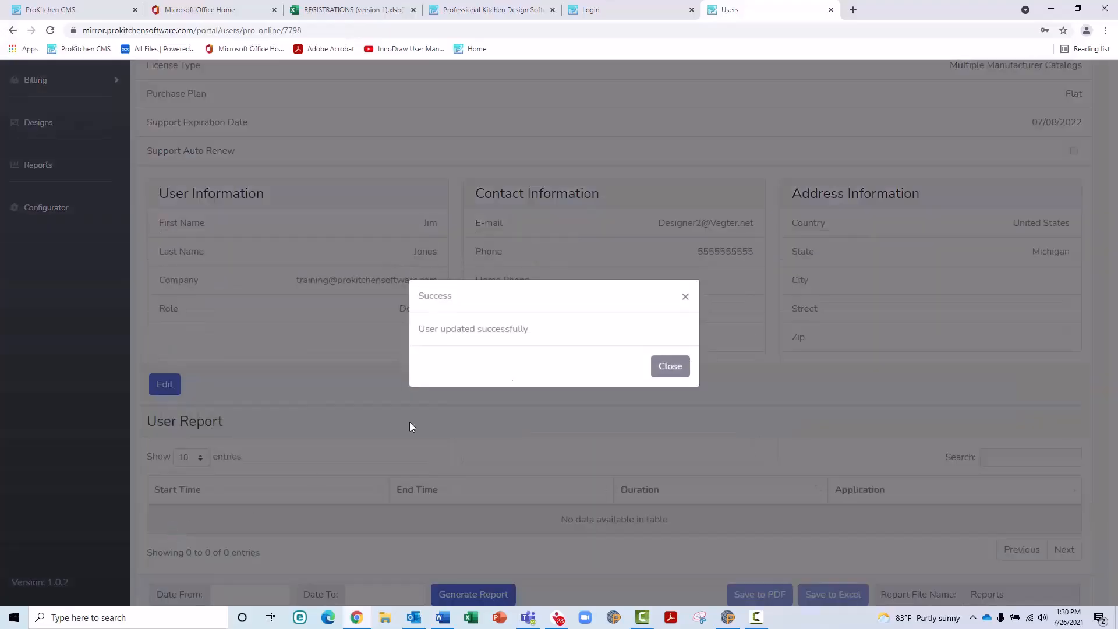
Step: Generate the designer's usage report for 07/01/2021 to 07/26/2021
{"action": "left_click", "coordinate": [670, 366]}
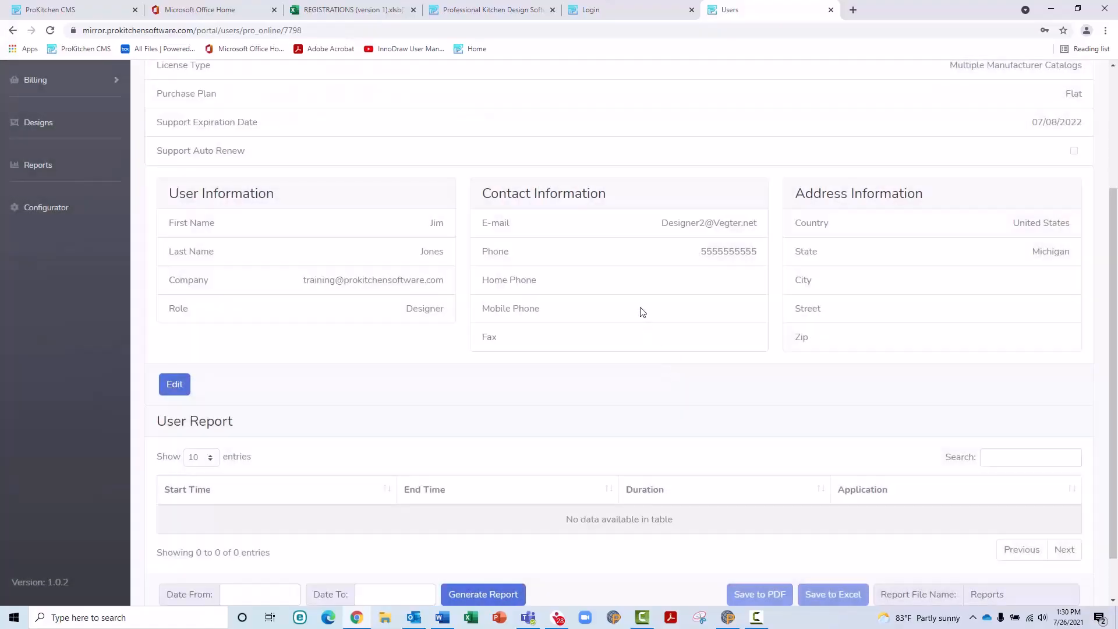
{"action": "scroll", "coordinate": [642, 312], "scroll_direction": "down", "scroll_amount": 1}
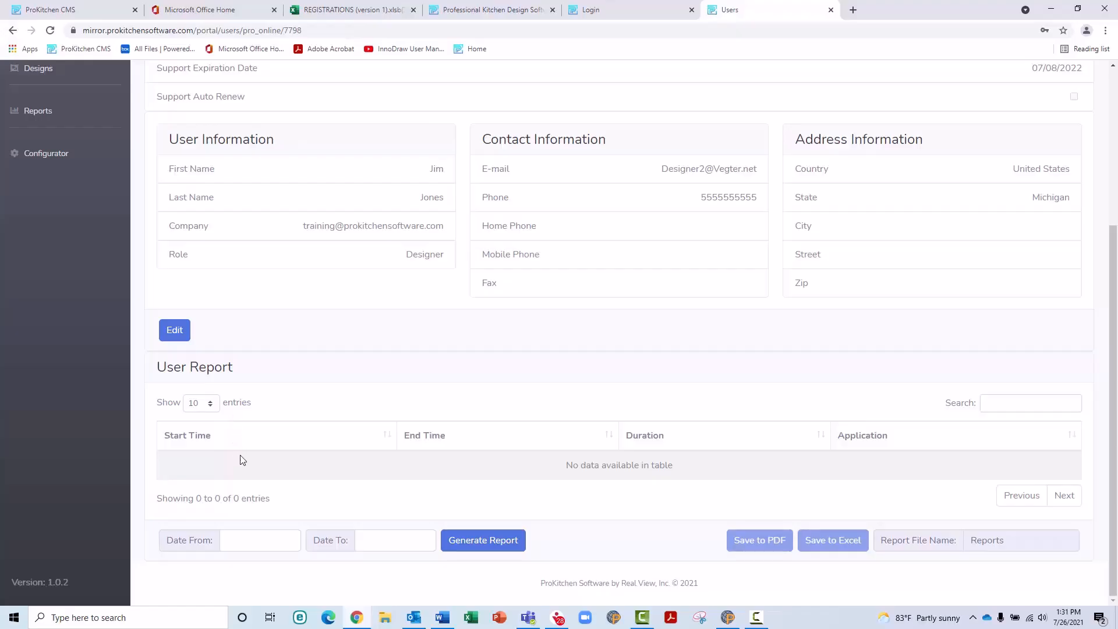
{"action": "left_click", "coordinate": [249, 546]}
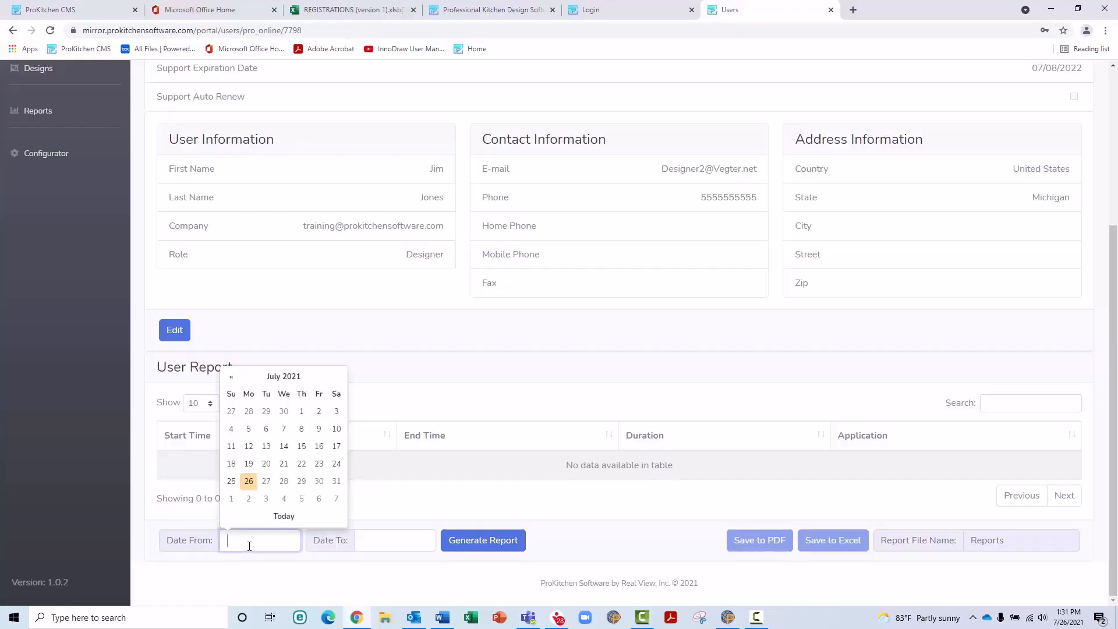
{"action": "left_click", "coordinate": [300, 412]}
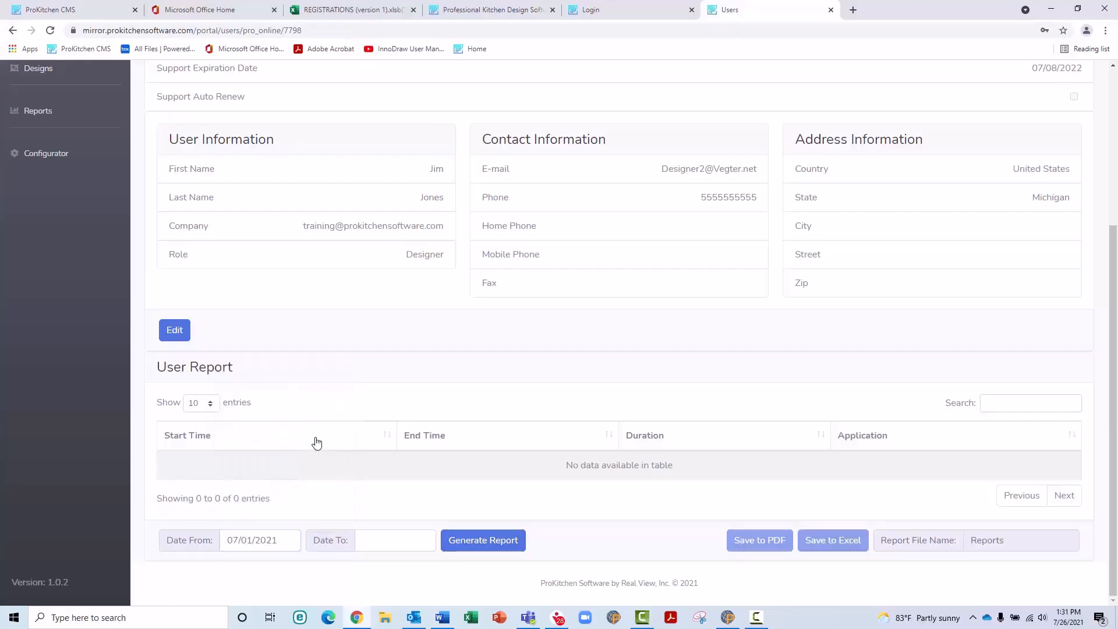
{"action": "left_click", "coordinate": [379, 541]}
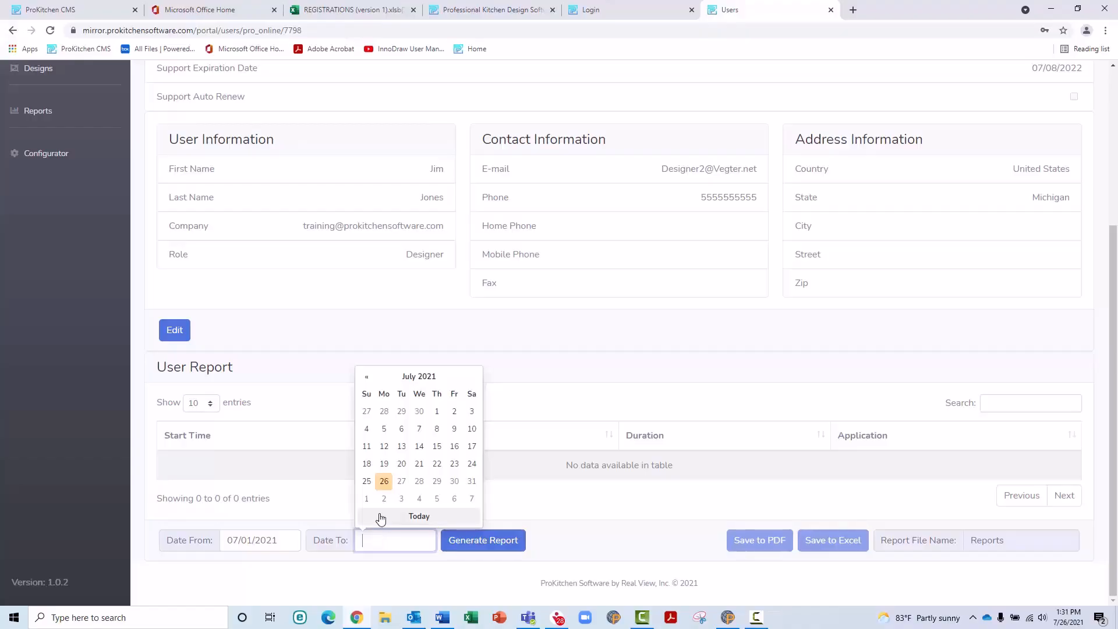
{"action": "left_click", "coordinate": [384, 481]}
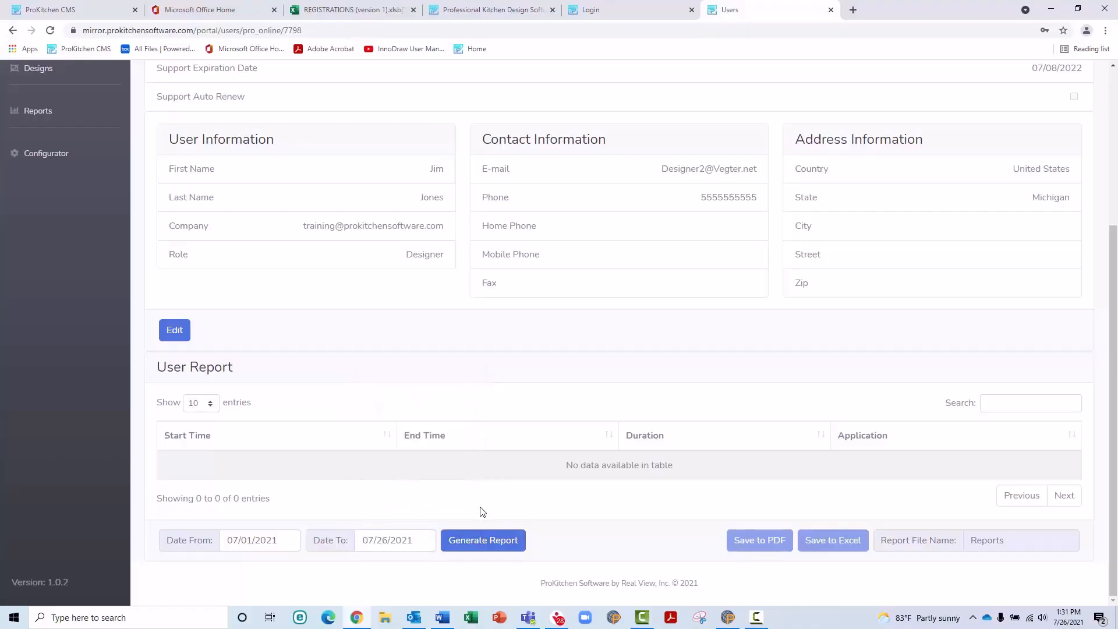
{"action": "left_click", "coordinate": [489, 540]}
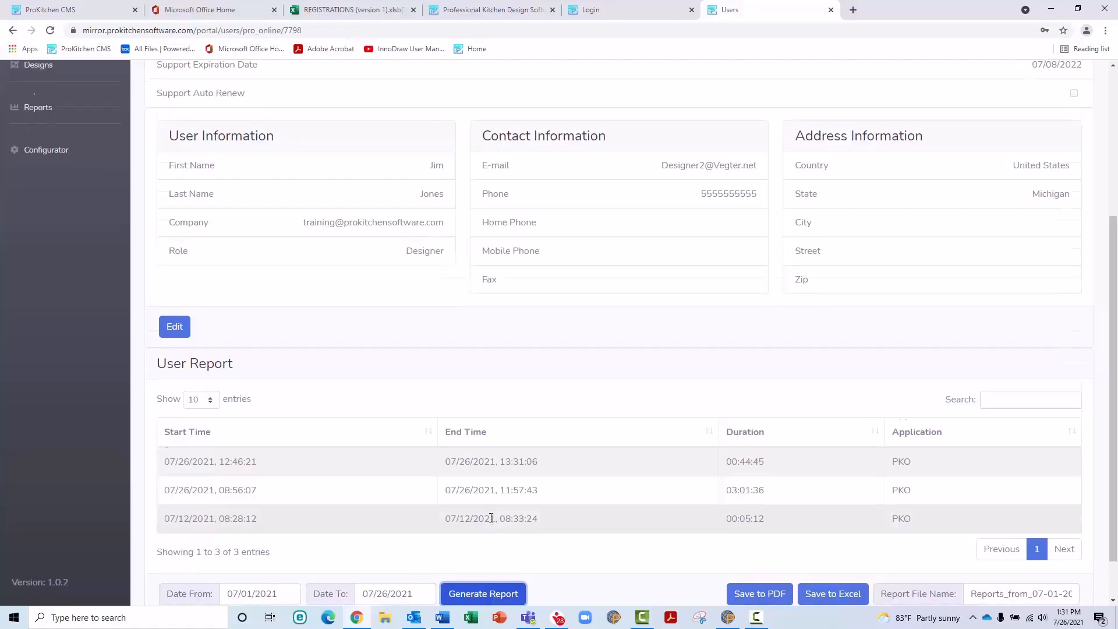
{"action": "scroll", "coordinate": [491, 524], "scroll_direction": "down", "scroll_amount": 1}
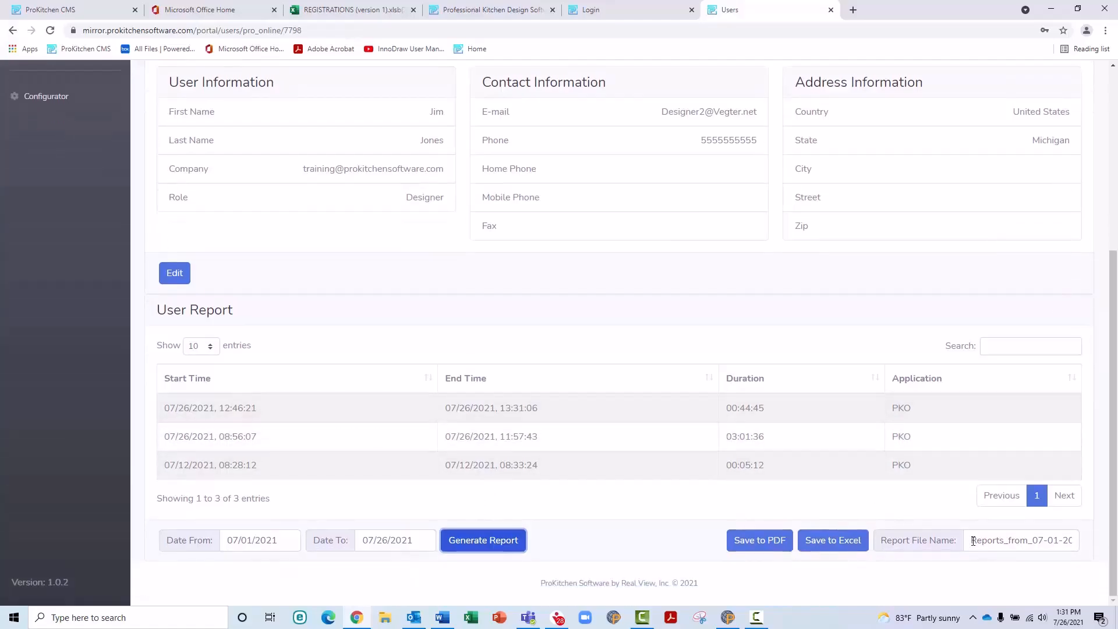
Step: Export the report as jim_july.pdf, open the download to review it, then close it
{"action": "left_click_drag", "start_coordinate": [971, 540], "coordinate": [1097, 538]}
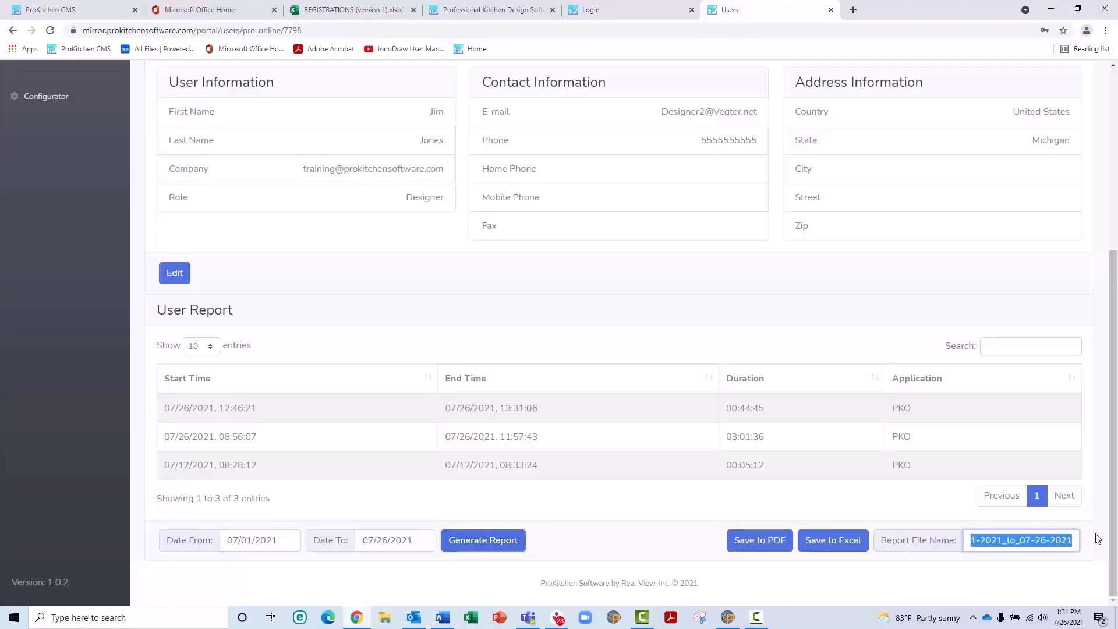
{"action": "type", "text": "jim_july"}
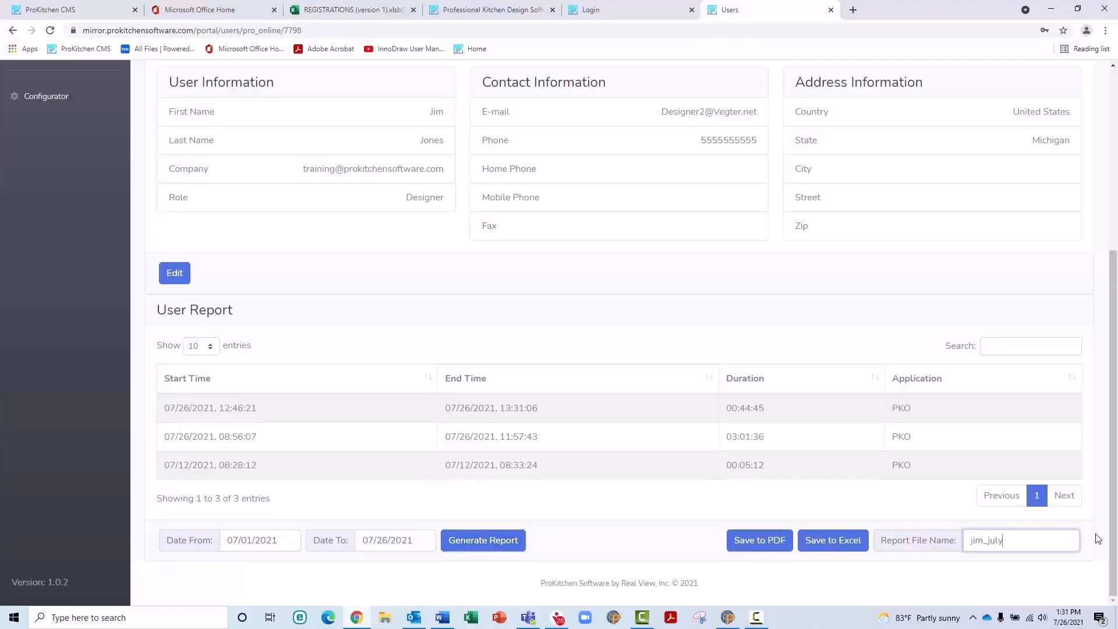
{"action": "left_click", "coordinate": [782, 543]}
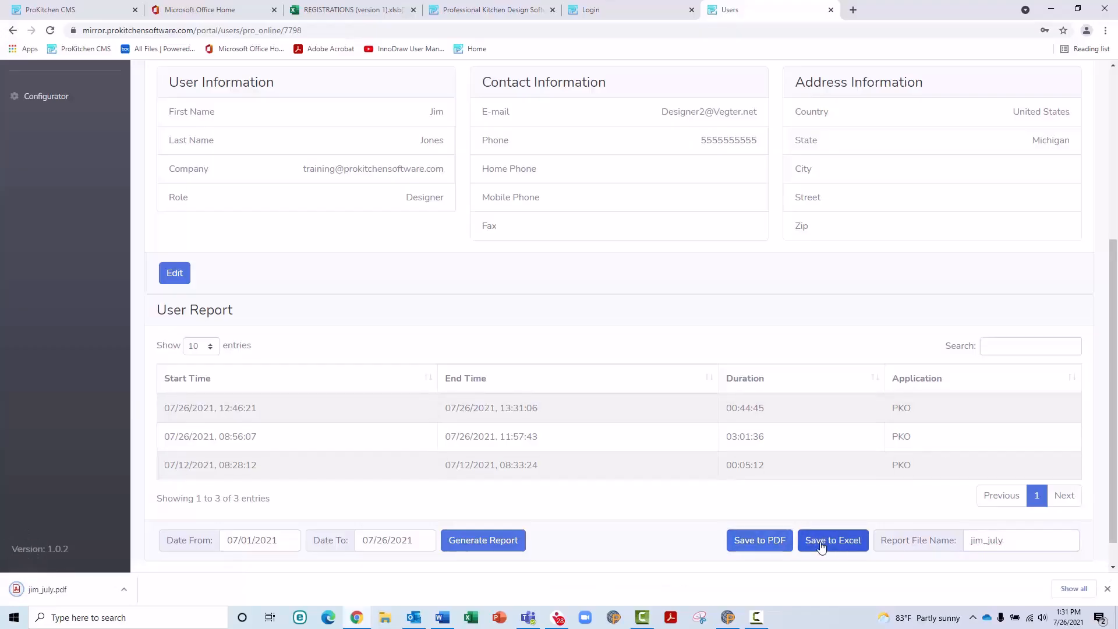
{"action": "left_click", "coordinate": [45, 588]}
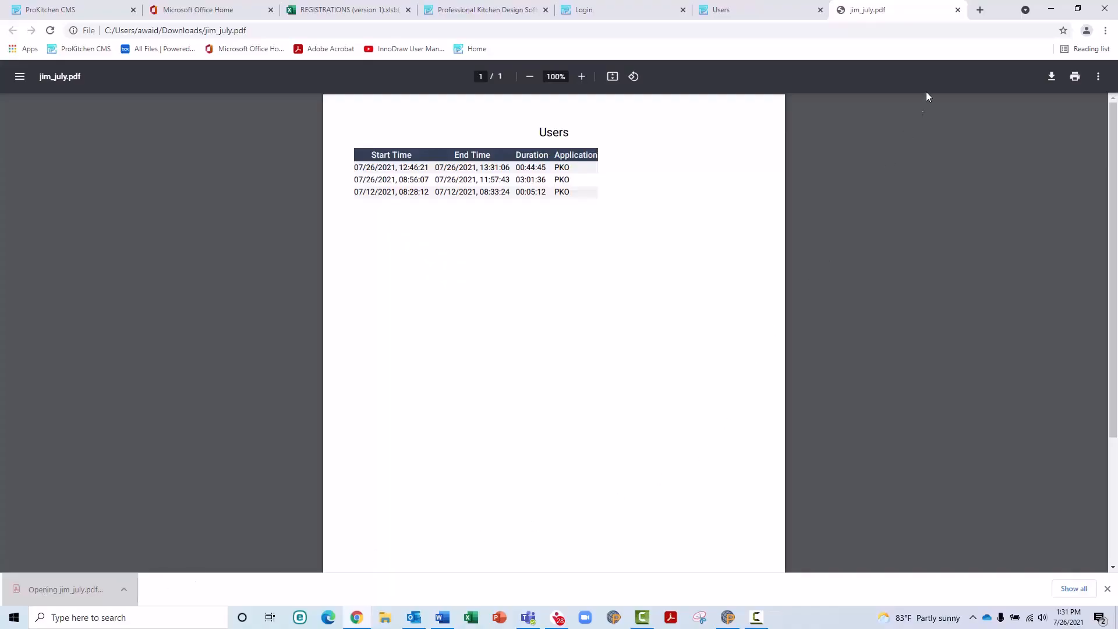
{"action": "left_click", "coordinate": [957, 10]}
{"action": "scroll", "coordinate": [204, 316], "scroll_direction": "up", "scroll_amount": 5}
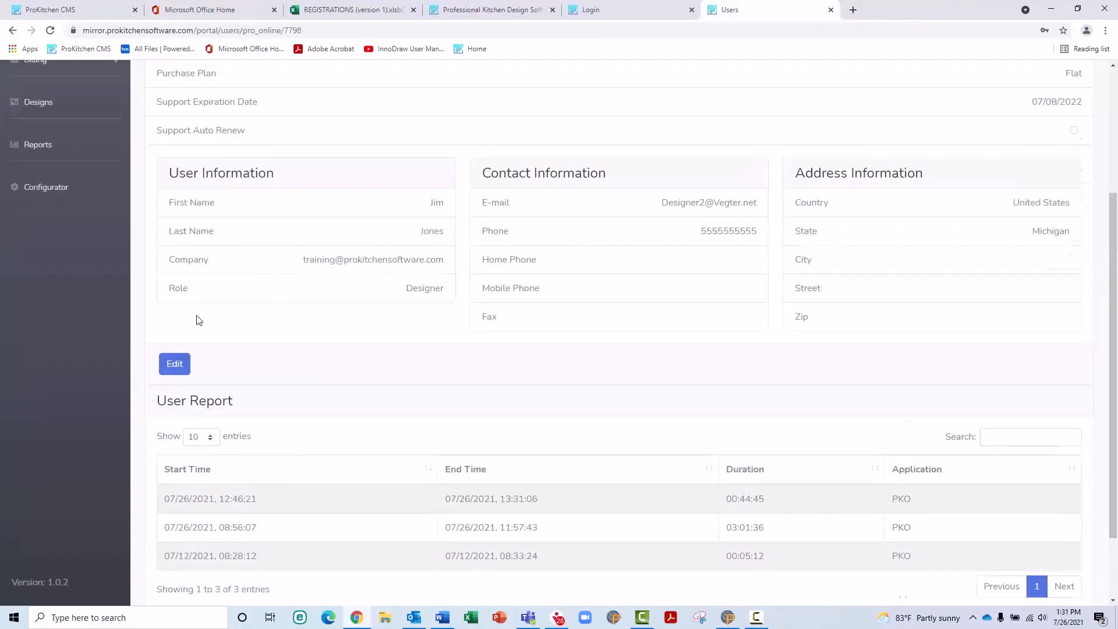
Step: Open the ProKitchen Online licenses list and scroll through its 13 licenses
{"action": "left_click", "coordinate": [53, 216]}
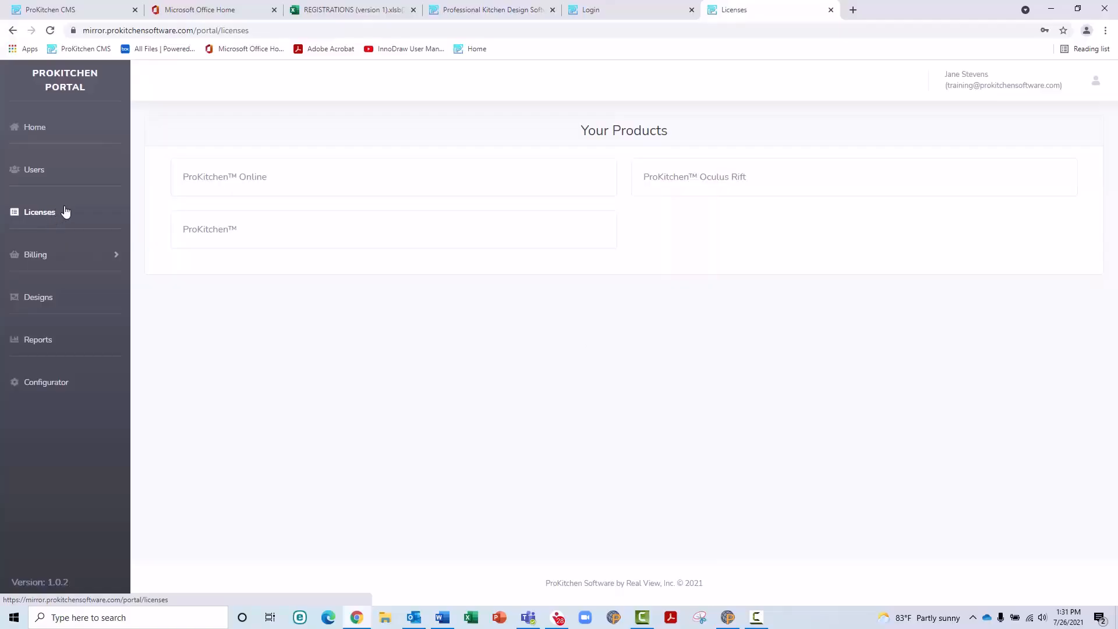
{"action": "left_click", "coordinate": [272, 188]}
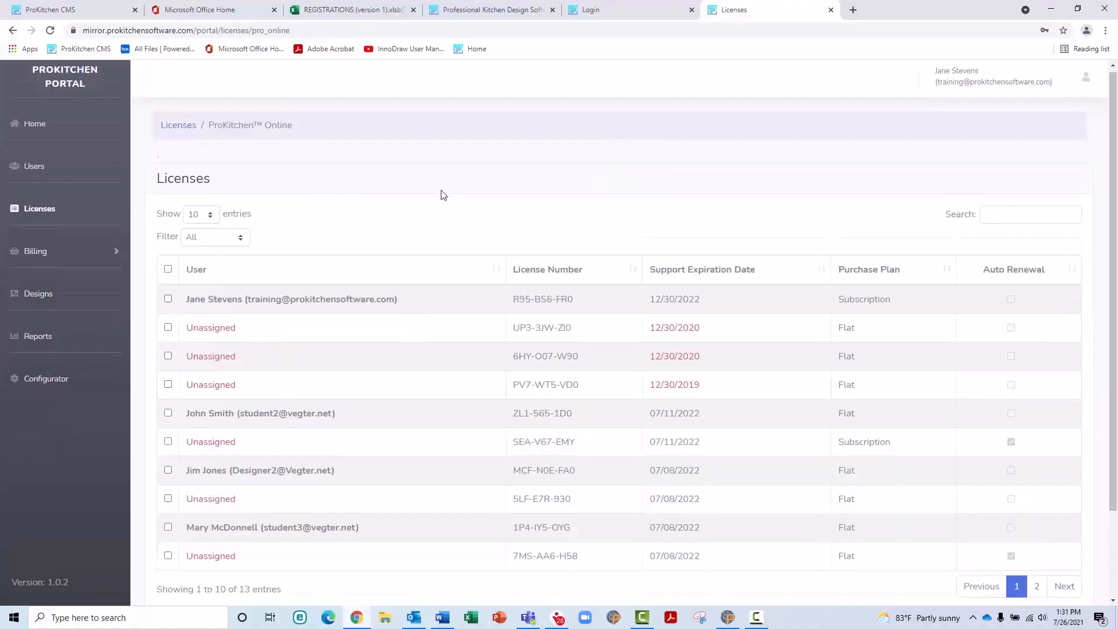
{"action": "scroll", "coordinate": [441, 195], "scroll_direction": "down", "scroll_amount": 2}
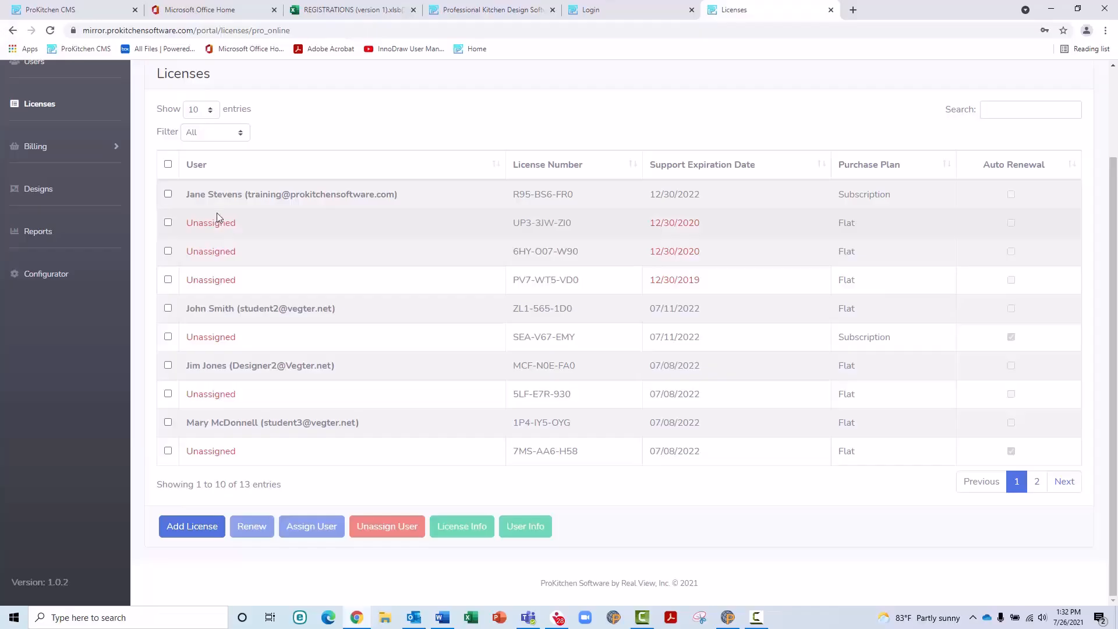
{"action": "scroll", "coordinate": [219, 205], "scroll_direction": "up", "scroll_amount": 2}
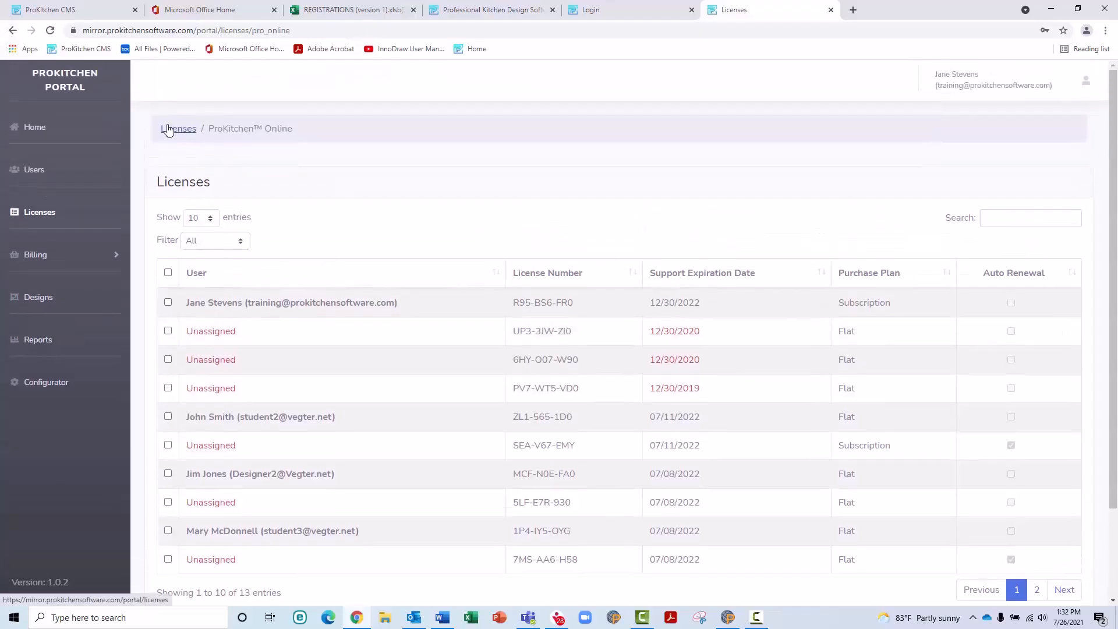
{"action": "scroll", "coordinate": [231, 256], "scroll_direction": "down", "scroll_amount": 2}
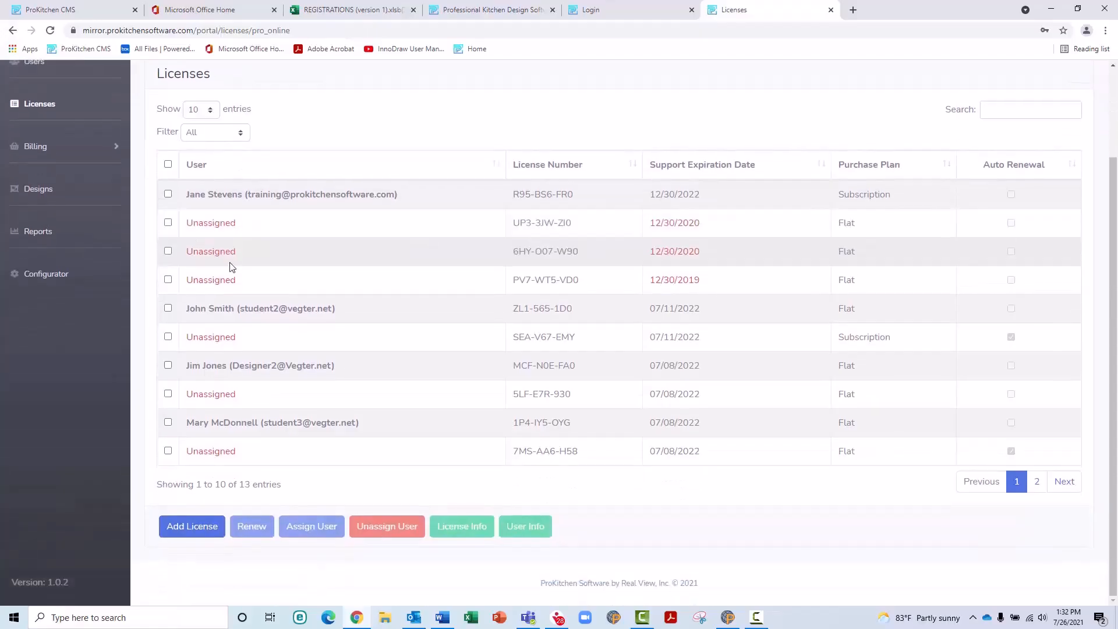
{"action": "left_click", "coordinate": [216, 235]}
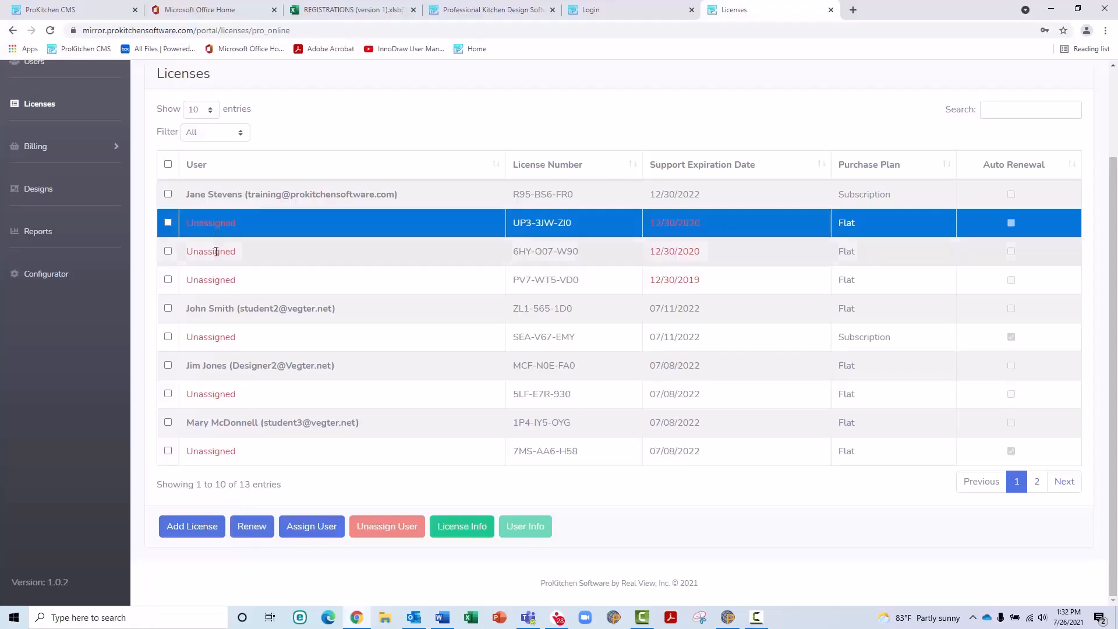
{"action": "left_click", "coordinate": [319, 531]}
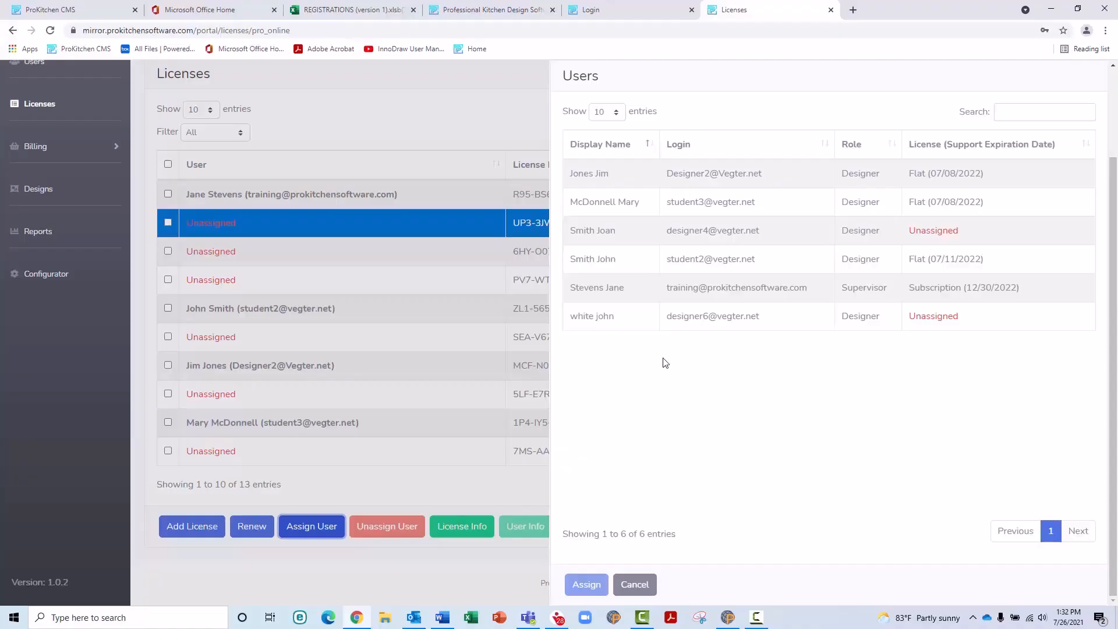
{"action": "left_click", "coordinate": [638, 228]}
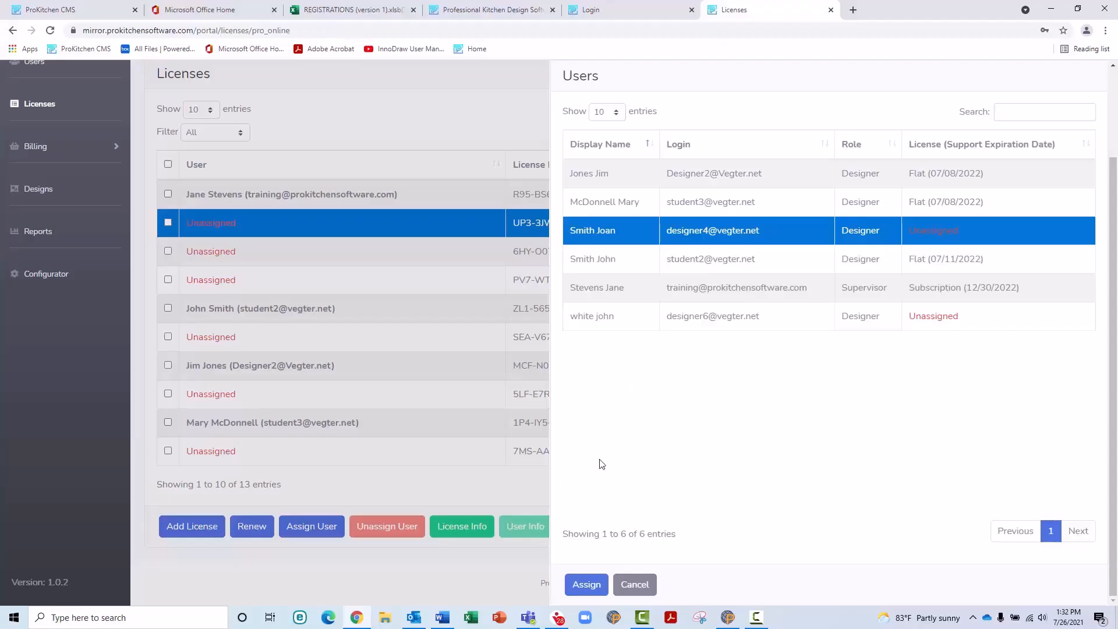
{"action": "left_click", "coordinate": [586, 587]}
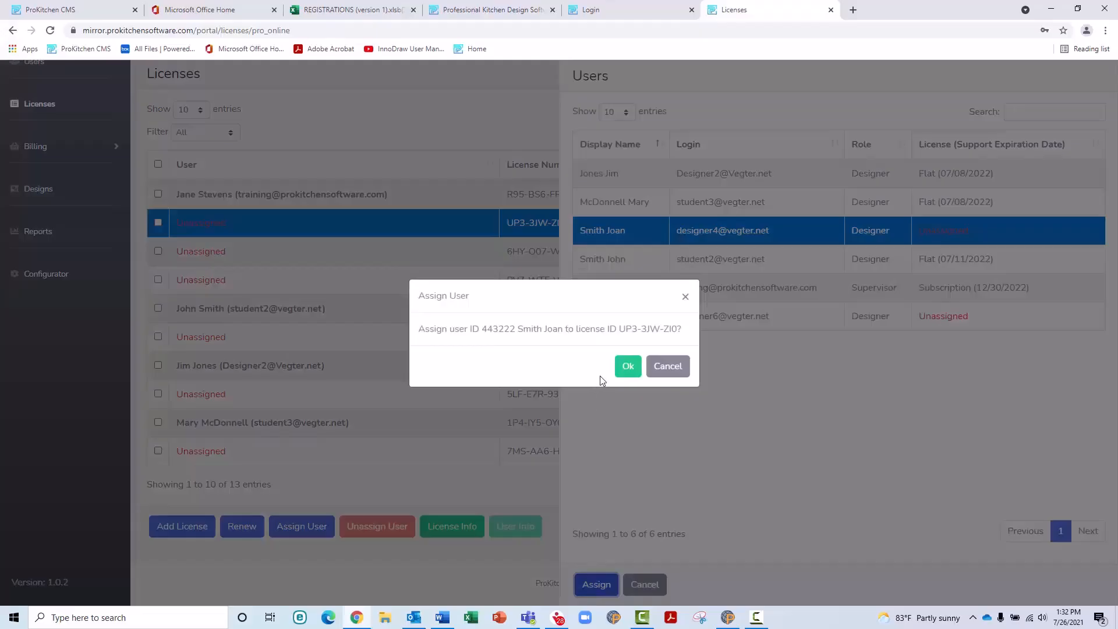
{"action": "left_click", "coordinate": [628, 366]}
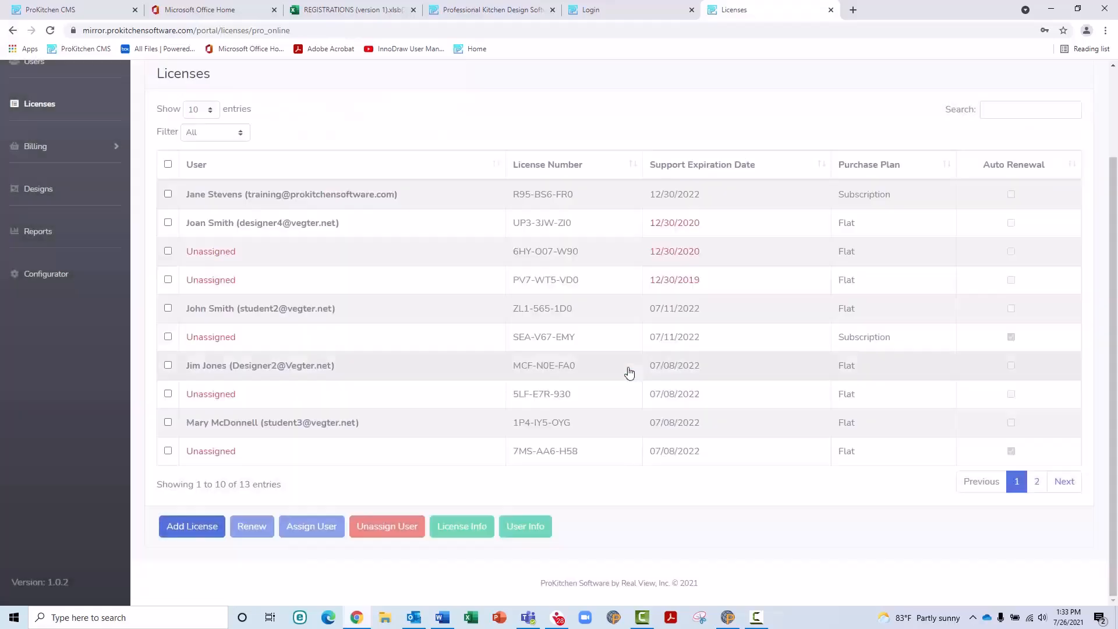
Step: Renew support on the expired 12/30/2020 Flat license for $695.00, extending it to 07/25/2022
{"action": "left_click", "coordinate": [313, 232]}
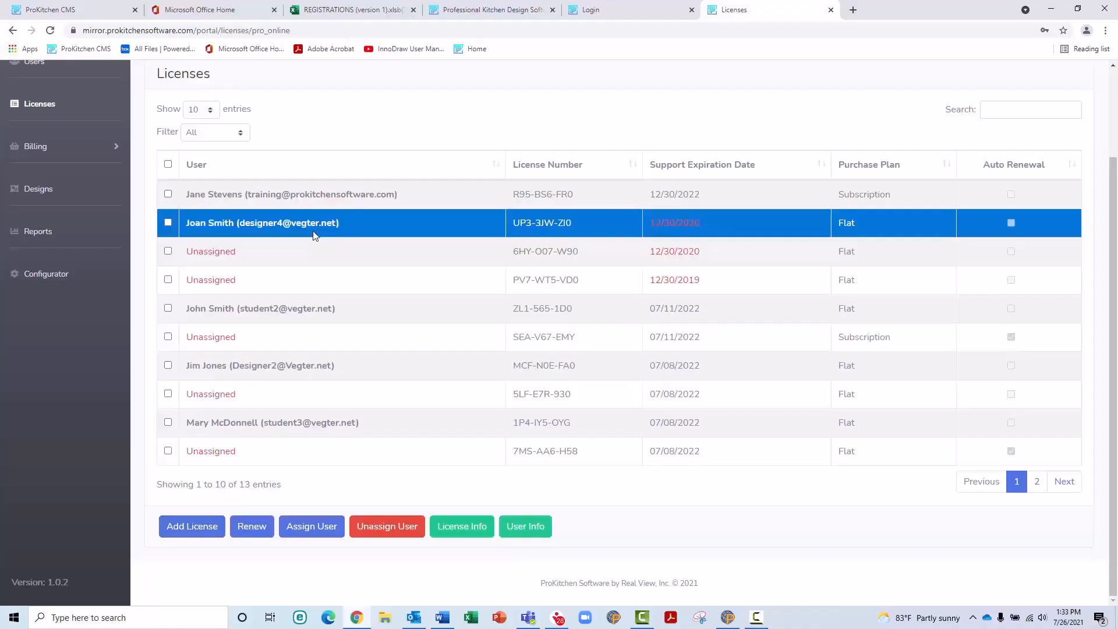
{"action": "left_click", "coordinate": [252, 527]}
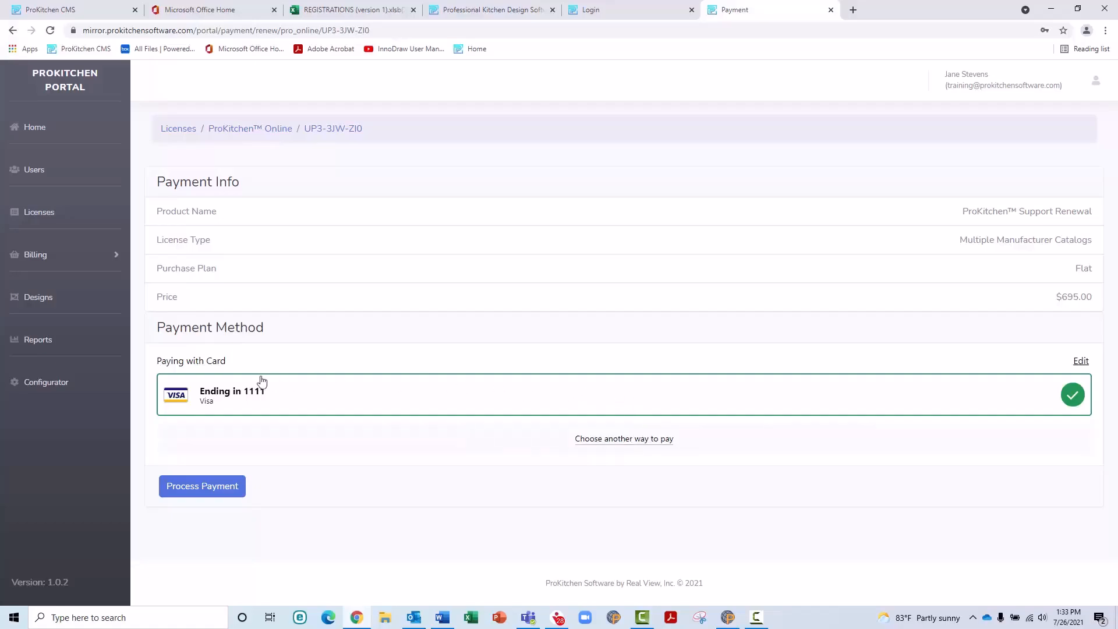
{"action": "left_click", "coordinate": [205, 486]}
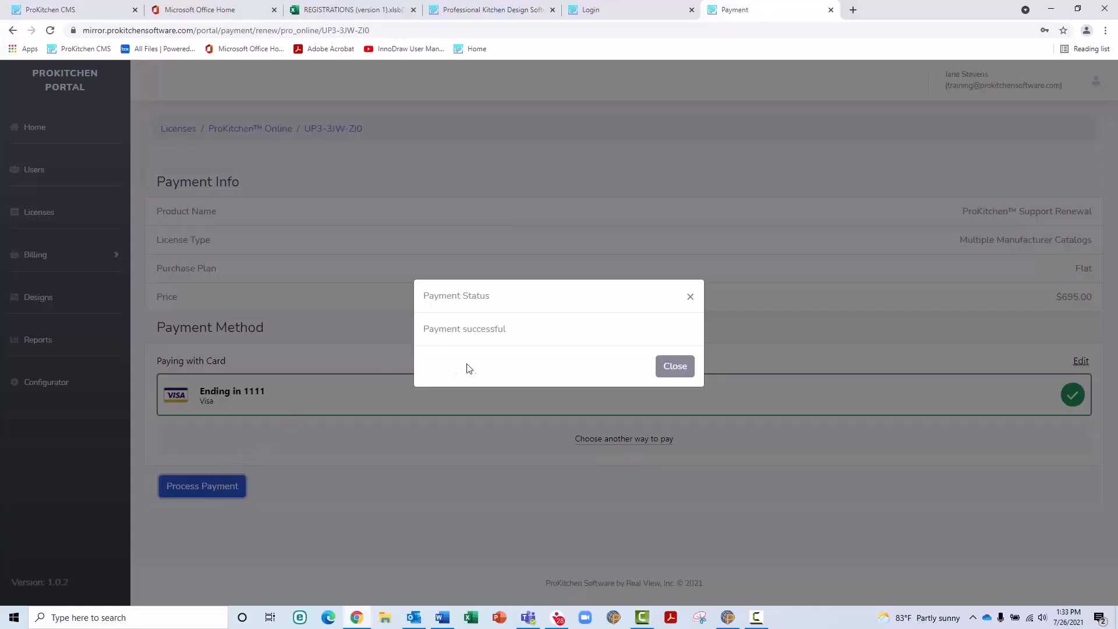
{"action": "left_click", "coordinate": [675, 367]}
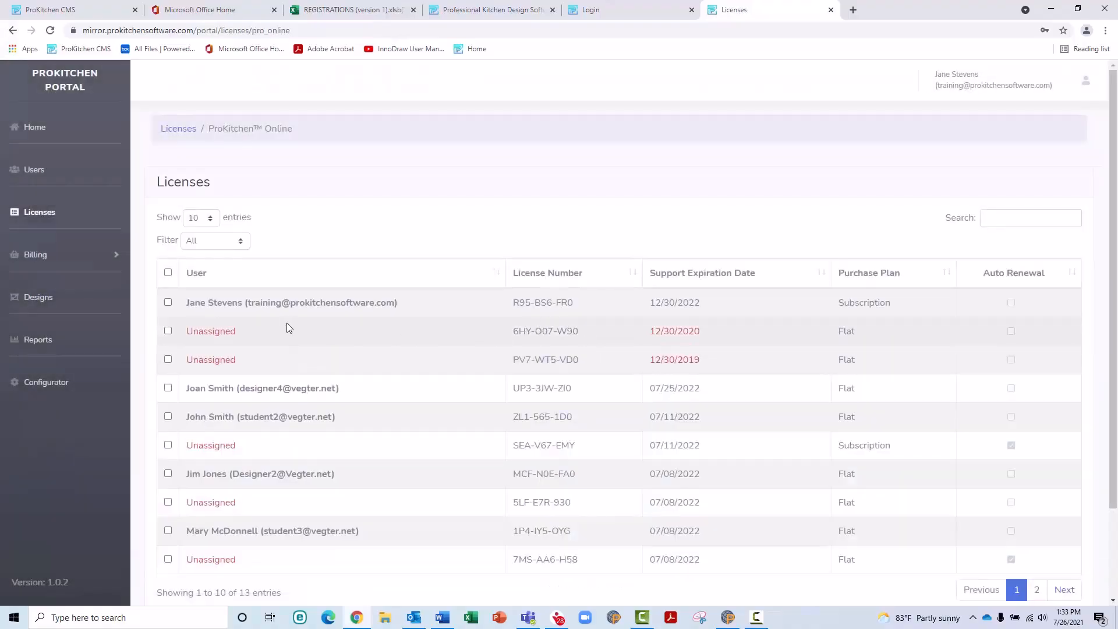
Step: Buy one new Subscription license for $1,595.00, which joins the list unassigned as the 14th license
{"action": "scroll", "coordinate": [281, 312], "scroll_direction": "down", "scroll_amount": 2}
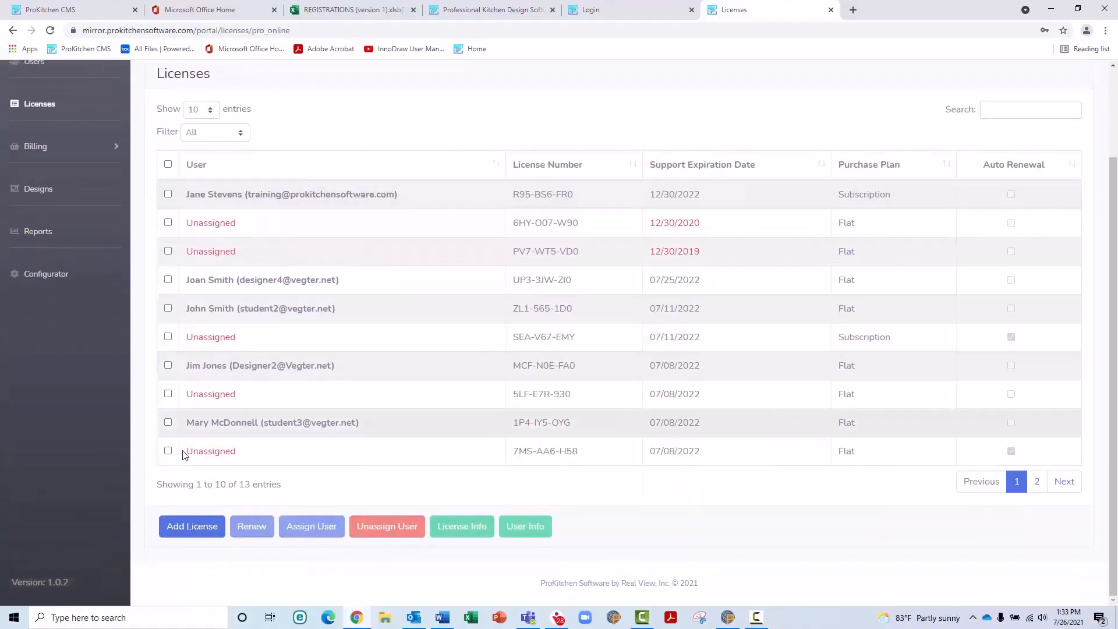
{"action": "left_click", "coordinate": [192, 527]}
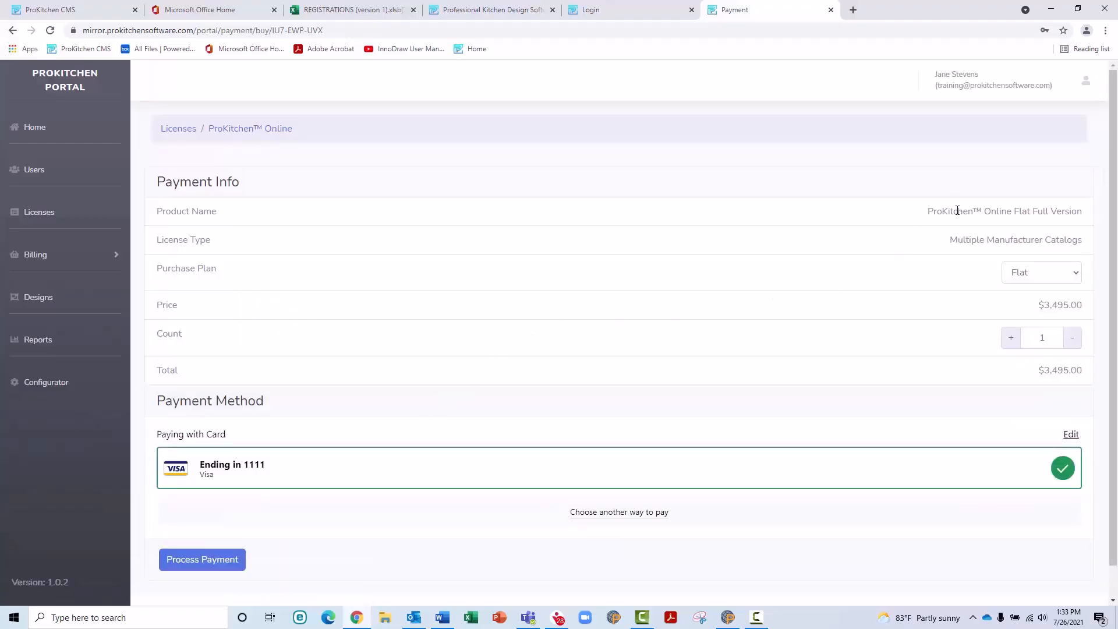
{"action": "left_click", "coordinate": [1074, 278]}
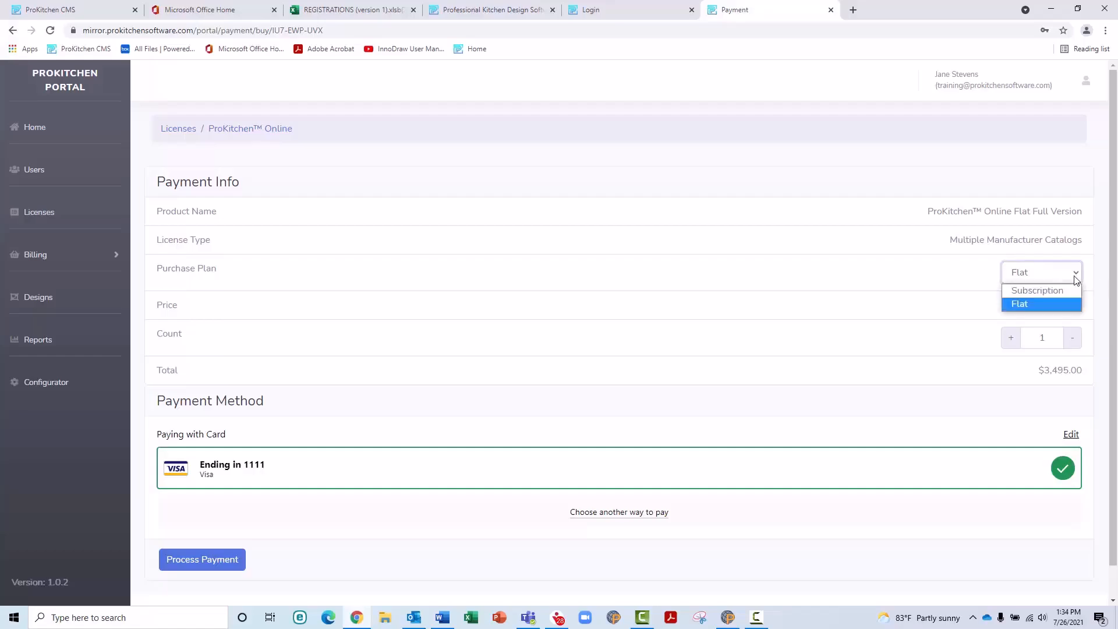
{"action": "left_click", "coordinate": [1070, 305]}
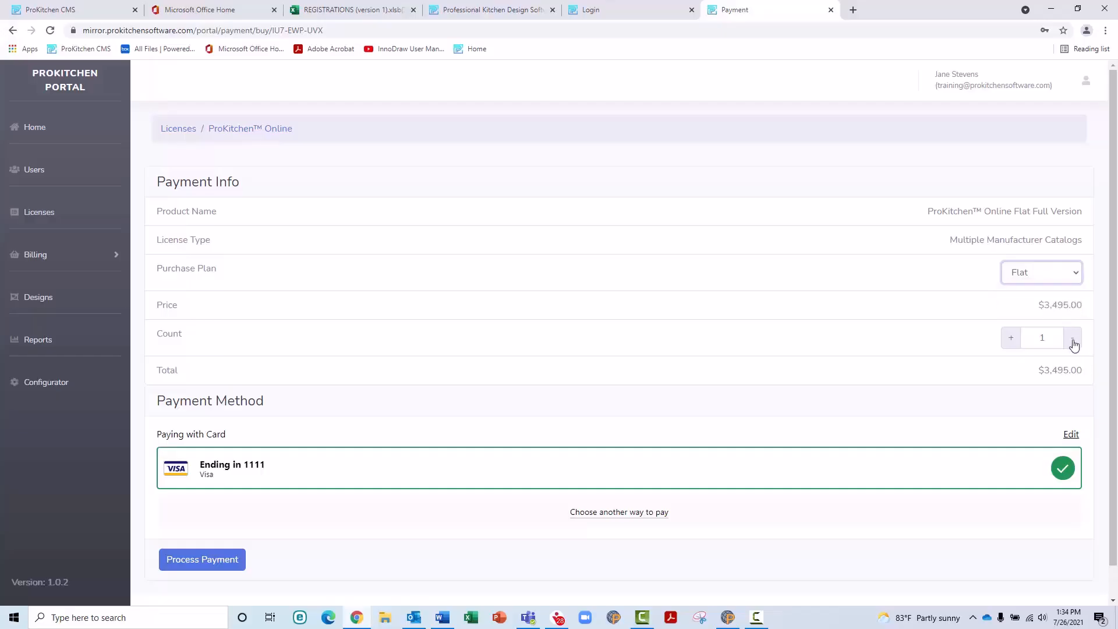
{"action": "left_click", "coordinate": [1010, 339]}
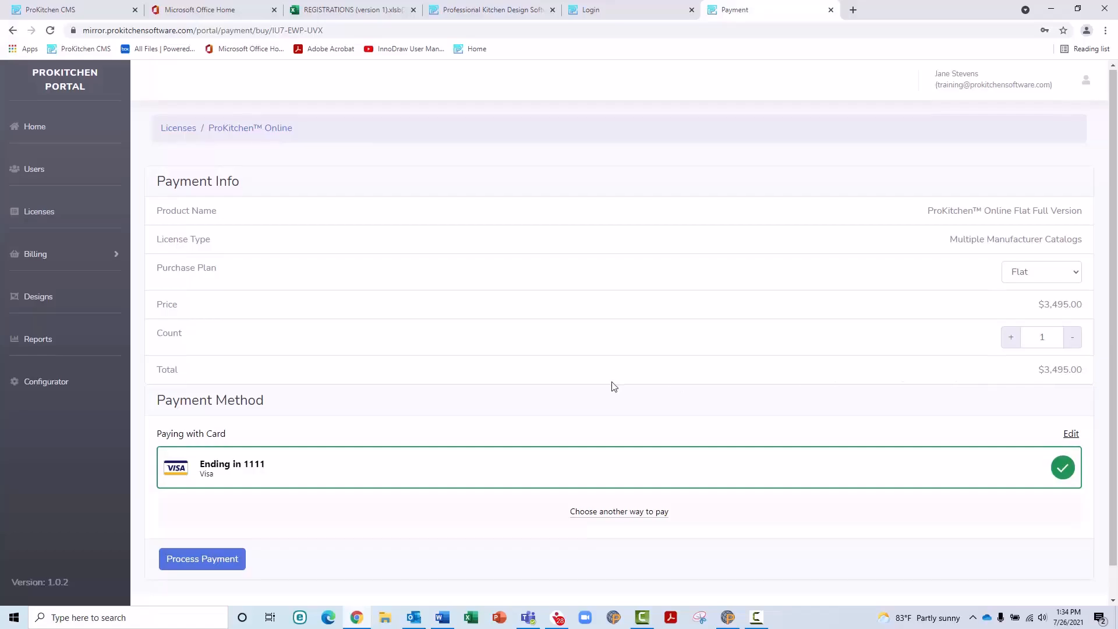
{"action": "scroll", "coordinate": [614, 386], "scroll_direction": "down", "scroll_amount": 1}
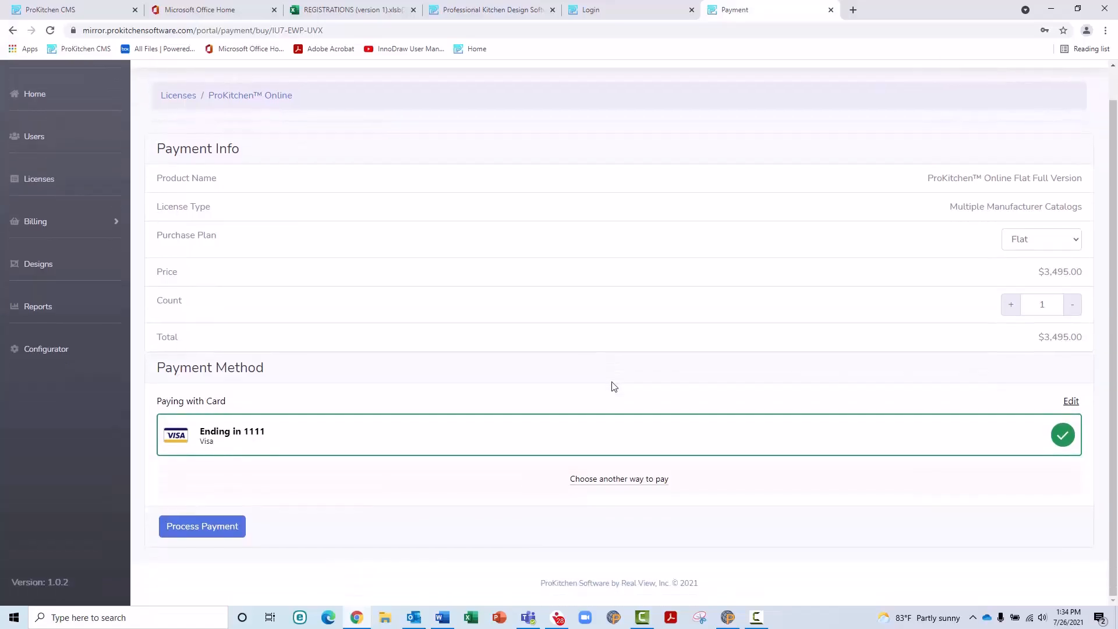
{"action": "left_click", "coordinate": [1009, 247]}
{"action": "left_click", "coordinate": [1024, 259]}
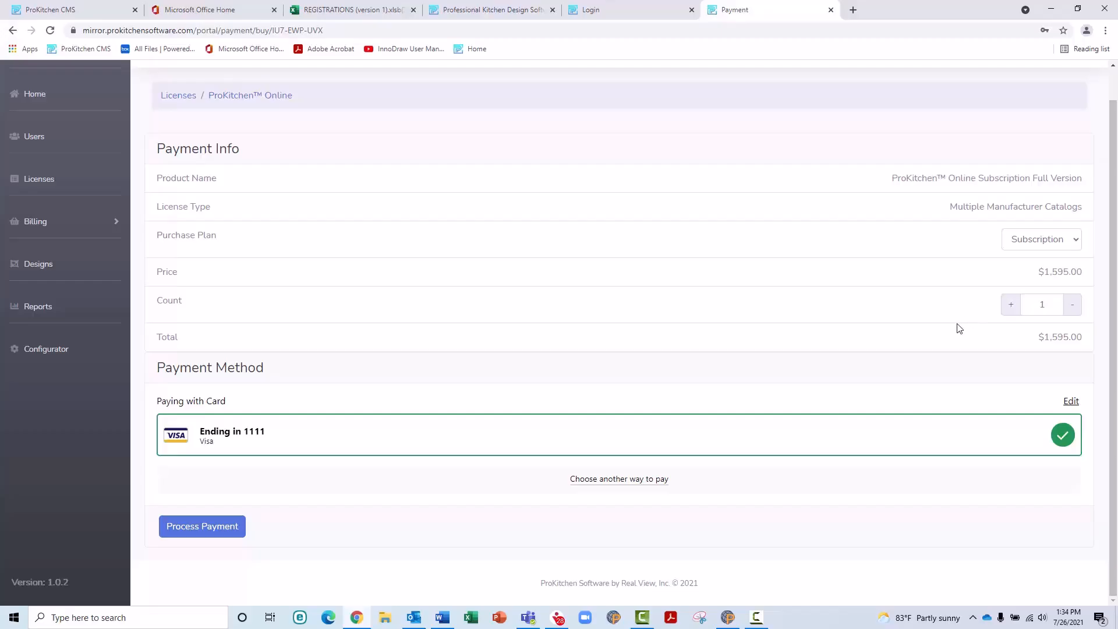
{"action": "left_click", "coordinate": [227, 528]}
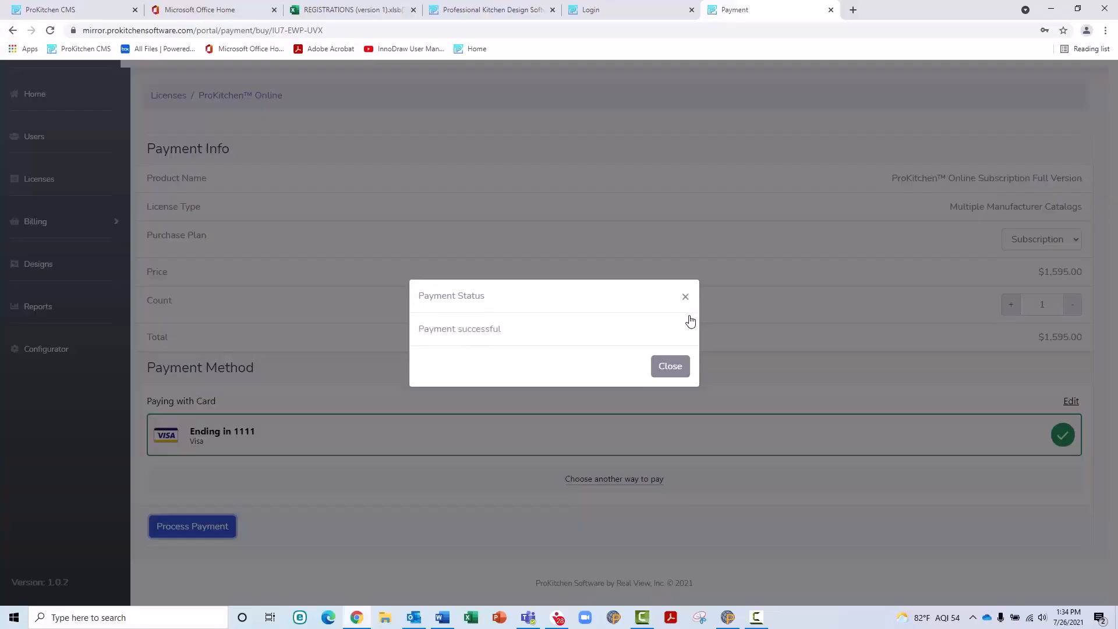
{"action": "left_click", "coordinate": [670, 366]}
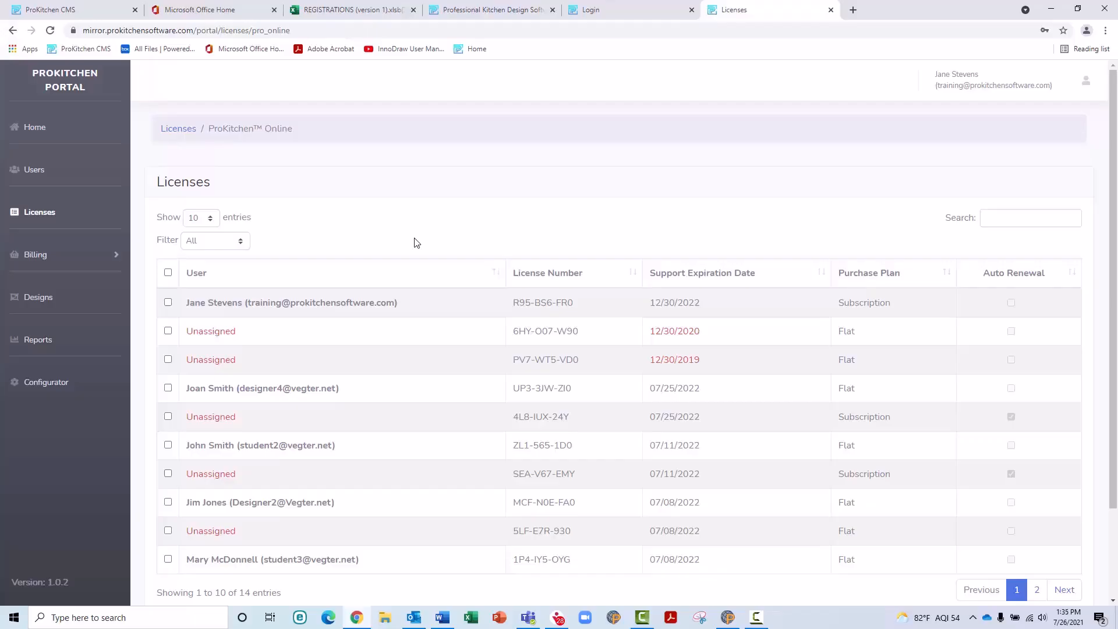
Step: Unassign the user from the renewed Flat license expiring 07/25/2022
{"action": "left_click", "coordinate": [238, 395]}
{"action": "scroll", "coordinate": [238, 395], "scroll_direction": "down", "scroll_amount": 2}
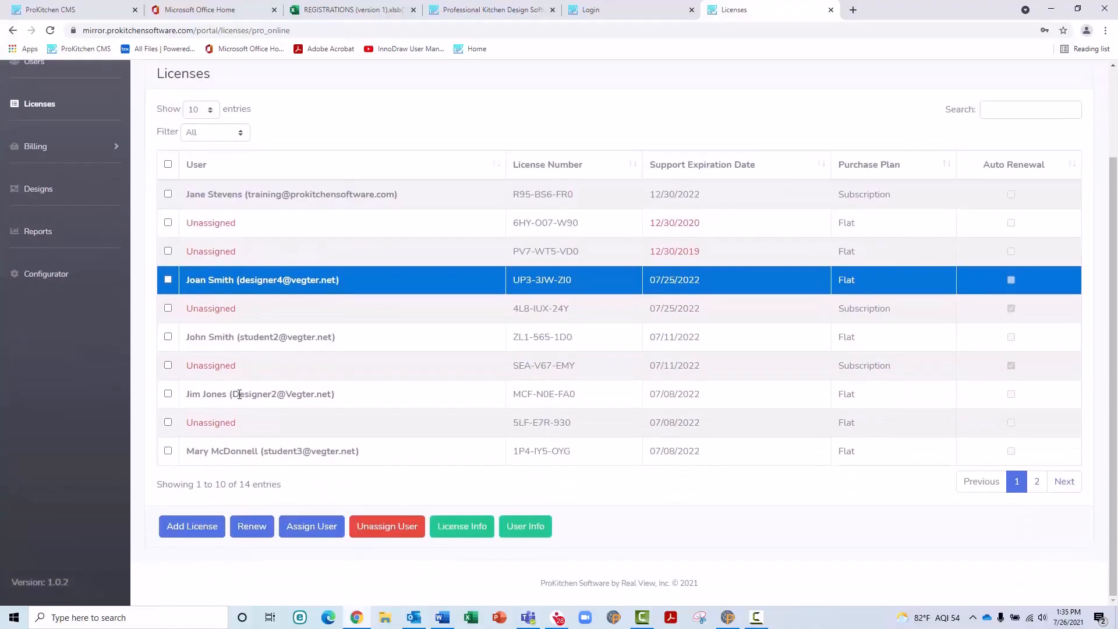
{"action": "left_click", "coordinate": [379, 531]}
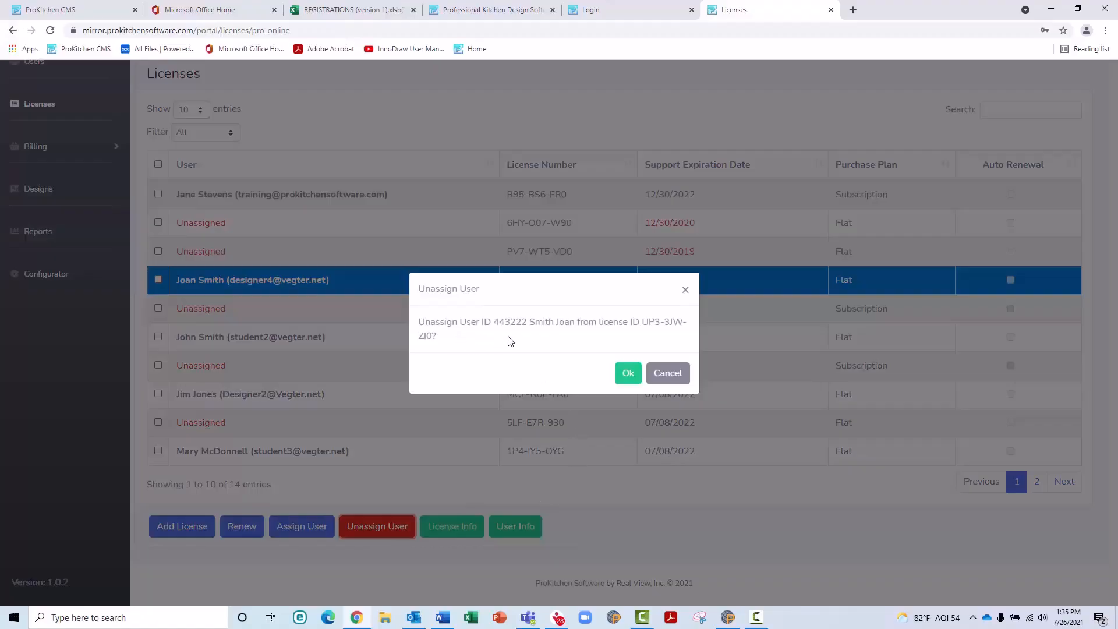
{"action": "left_click", "coordinate": [628, 373]}
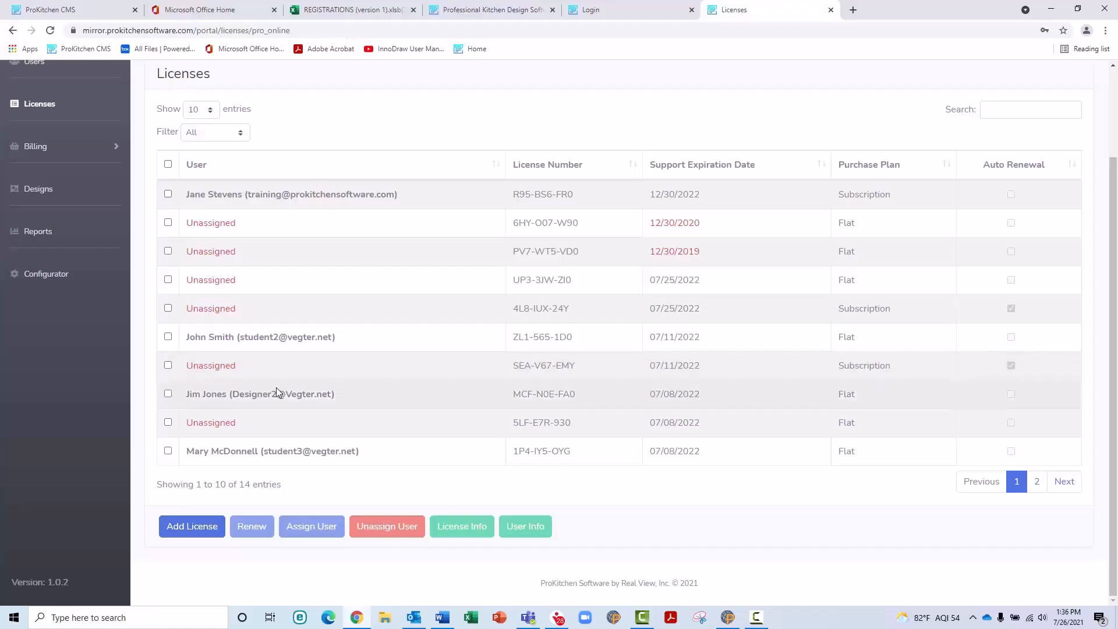
Step: Enable Support Auto Renew in the License Info of the Flat license expiring 07/08/2022
{"action": "left_click", "coordinate": [299, 399]}
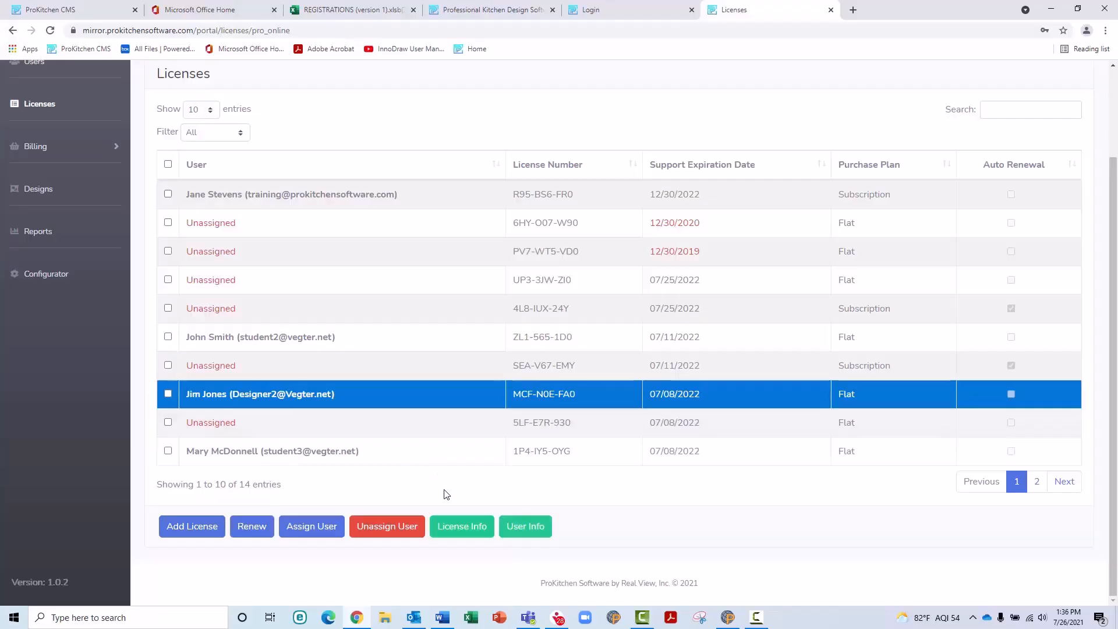
{"action": "left_click", "coordinate": [457, 525]}
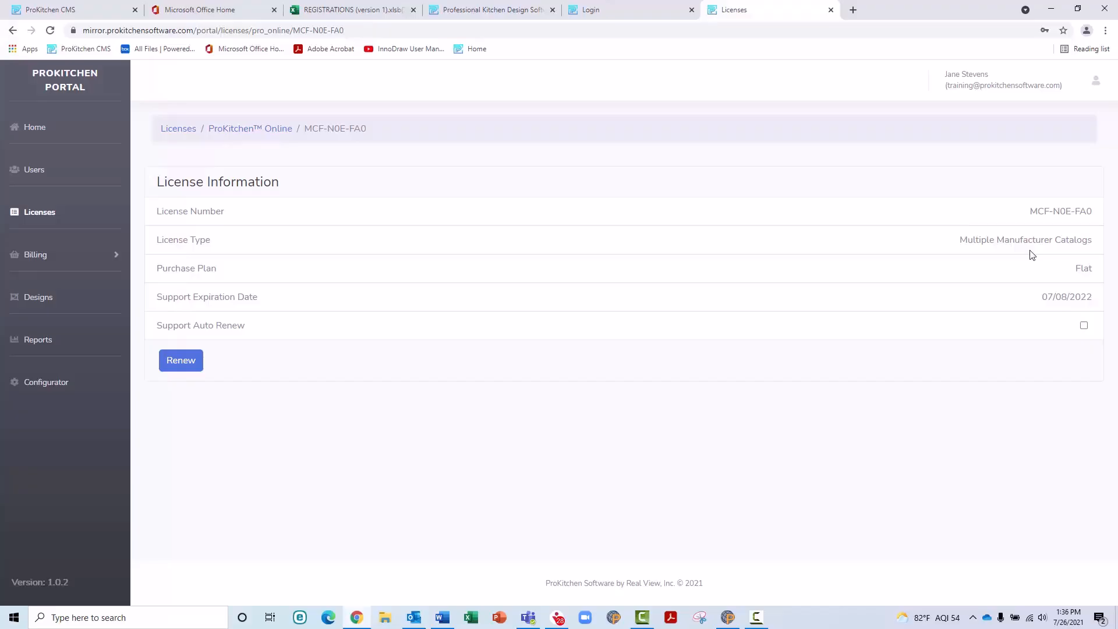
{"action": "left_click", "coordinate": [1084, 326]}
{"action": "left_click", "coordinate": [1083, 326]}
{"action": "left_click", "coordinate": [1083, 326]}
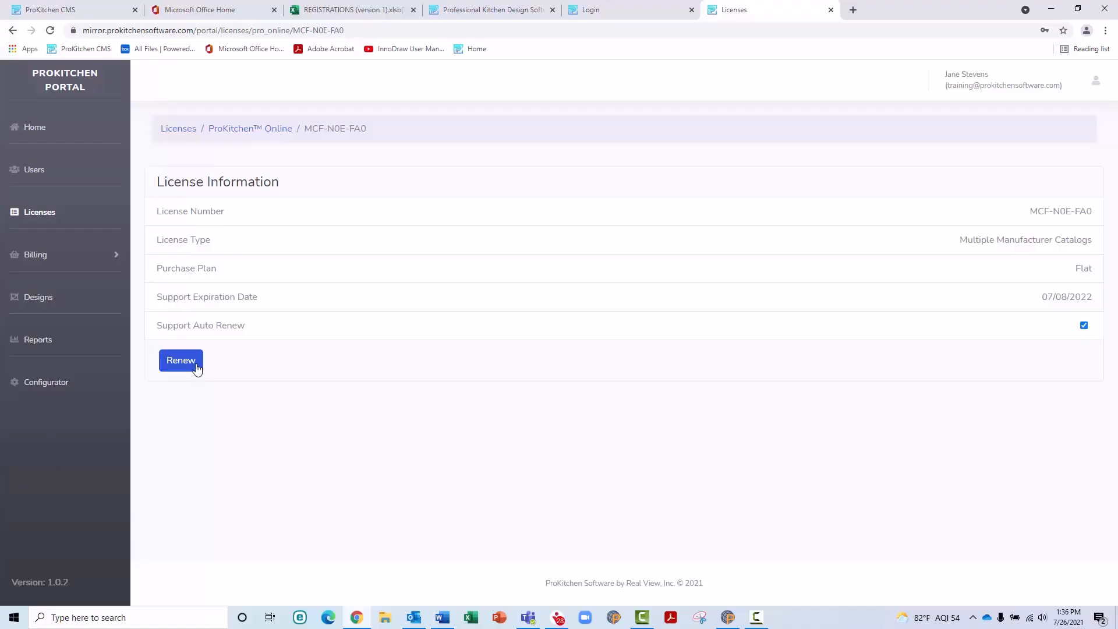
Step: Show the user details for the last ProKitchen Online license, then expand the Billing menu
{"action": "left_click", "coordinate": [249, 129]}
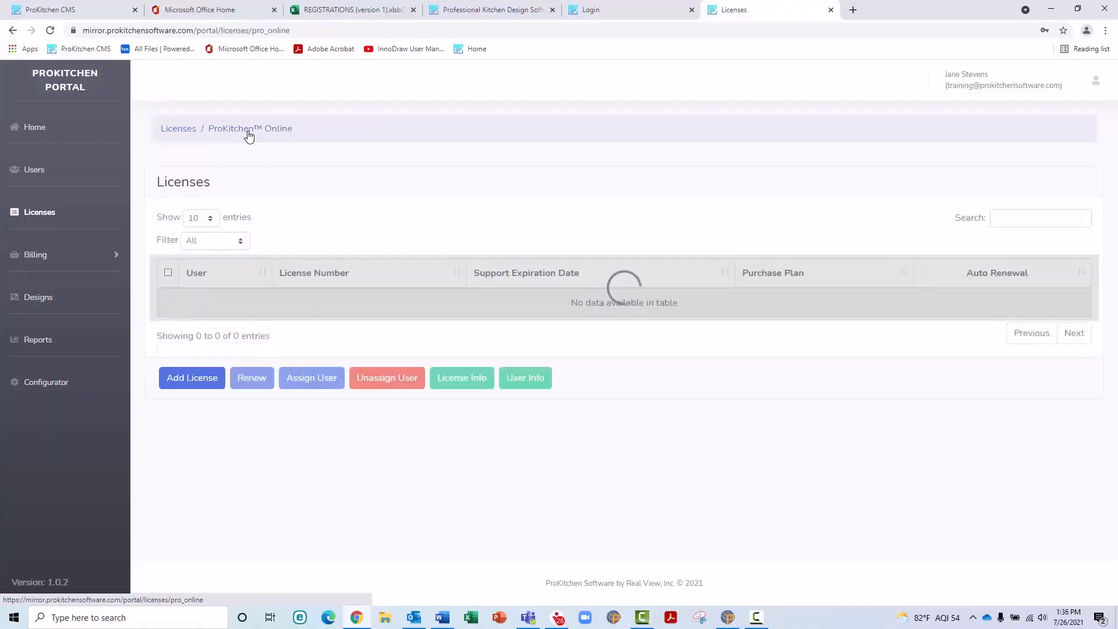
{"action": "scroll", "coordinate": [278, 201], "scroll_direction": "down", "scroll_amount": 2}
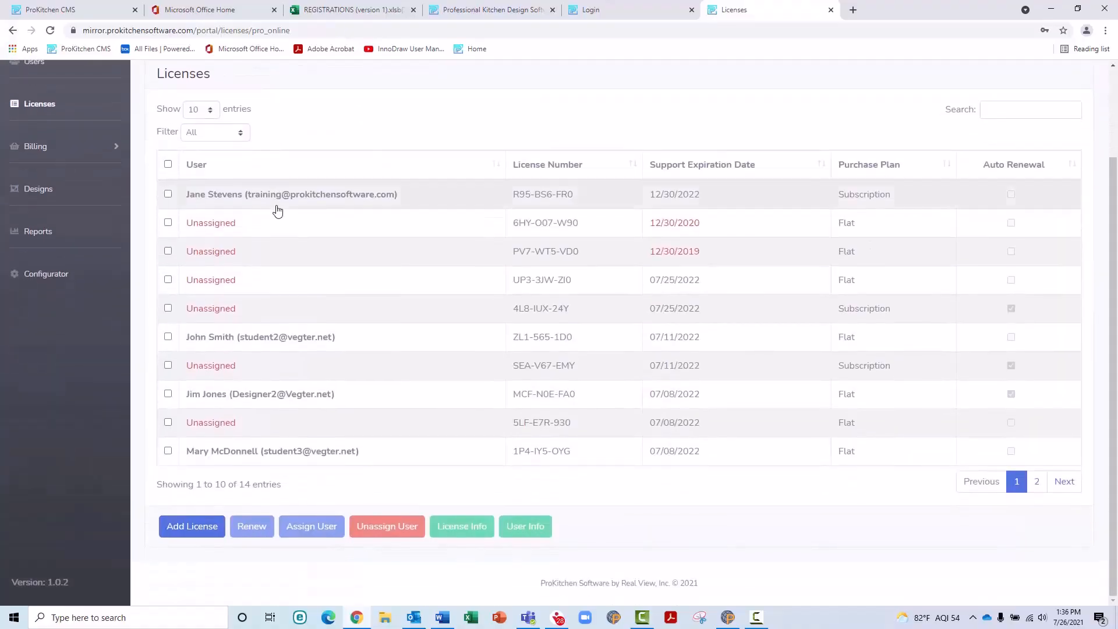
{"action": "left_click", "coordinate": [225, 451]}
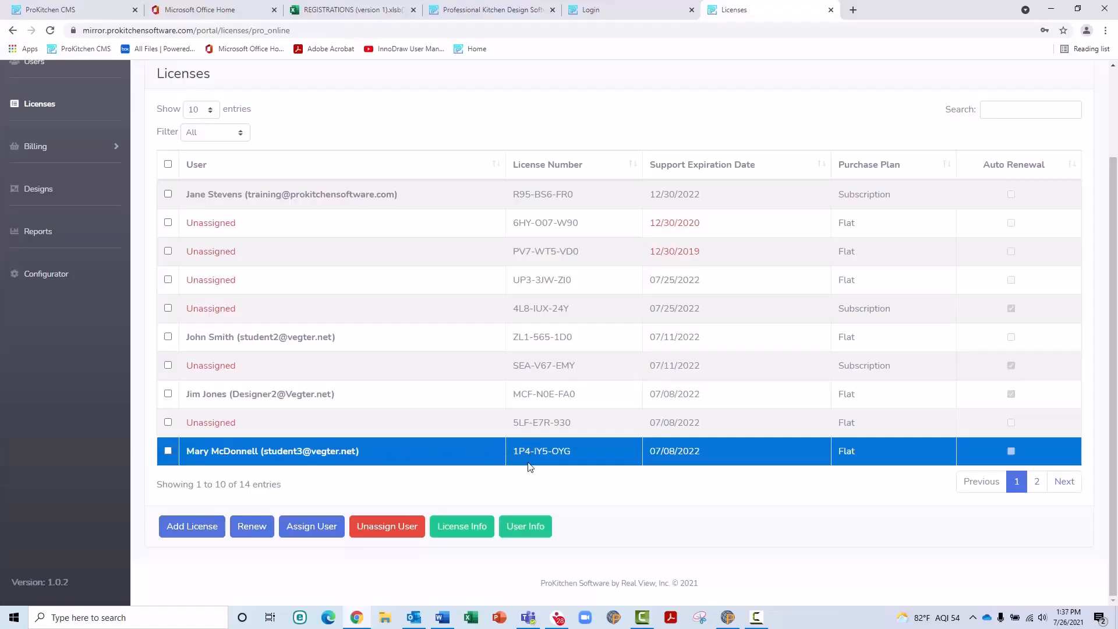
{"action": "left_click", "coordinate": [525, 527]}
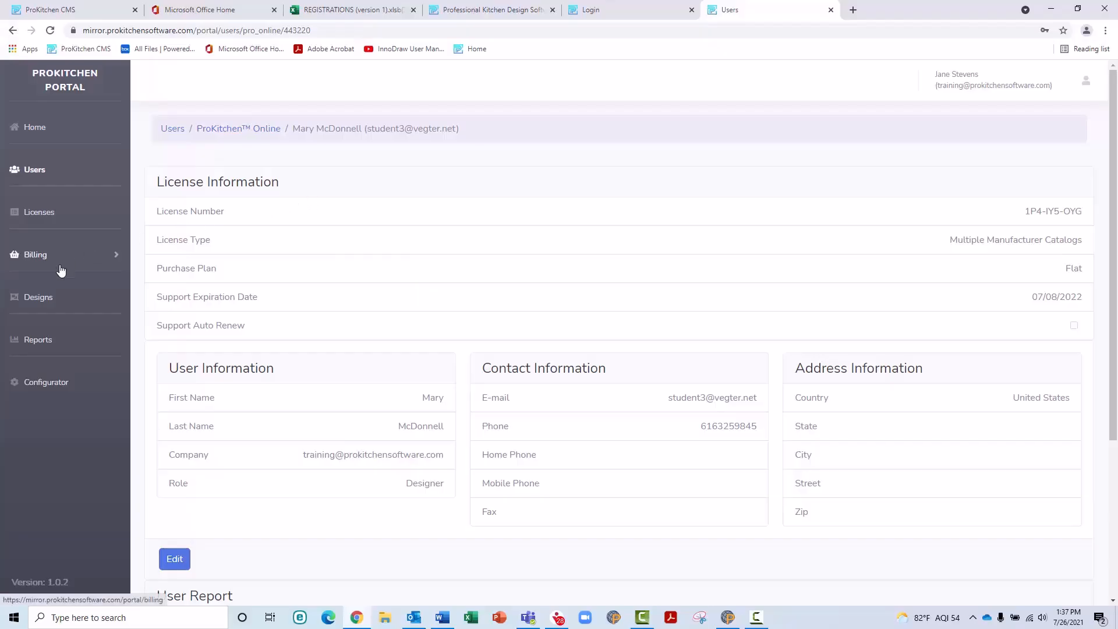
{"action": "scroll", "coordinate": [214, 287], "scroll_direction": "down", "scroll_amount": 3}
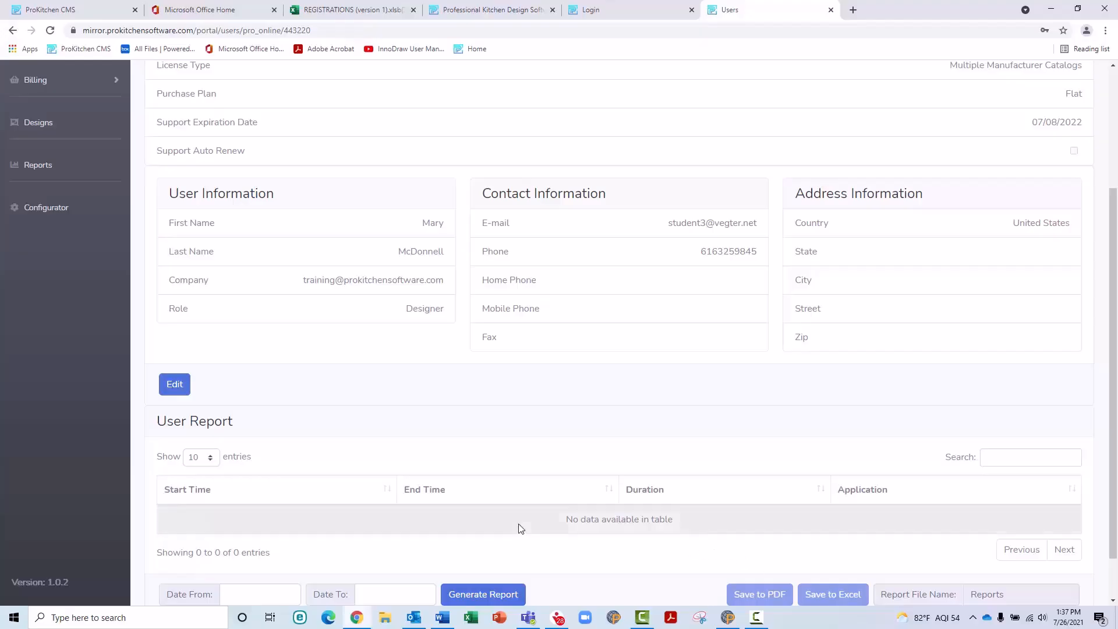
{"action": "scroll", "coordinate": [260, 462], "scroll_direction": "up", "scroll_amount": 3}
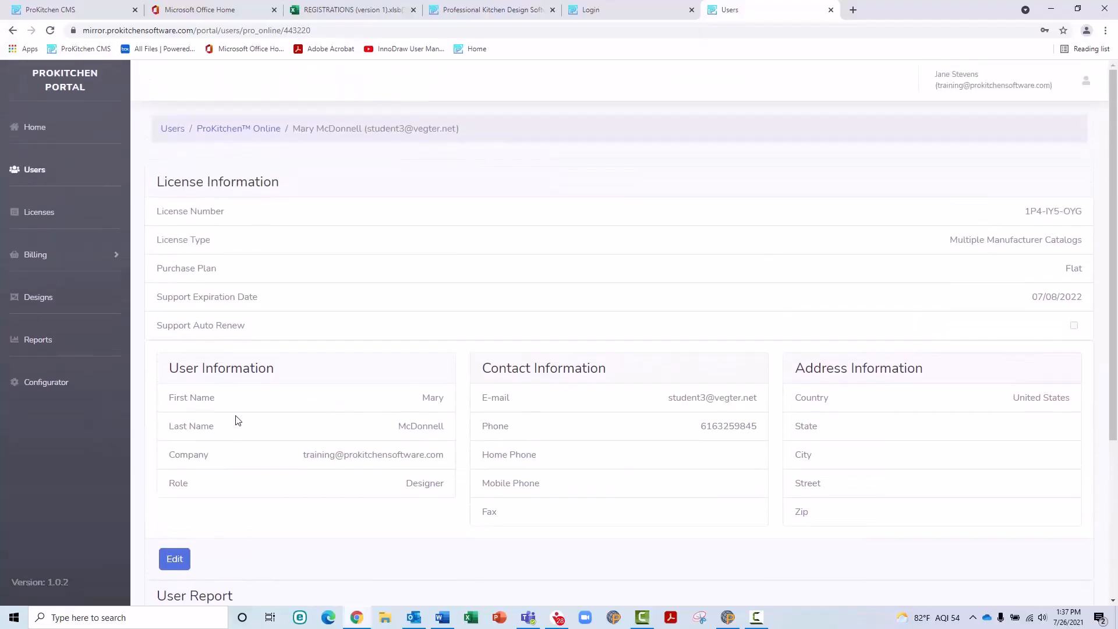
{"action": "left_click", "coordinate": [50, 258]}
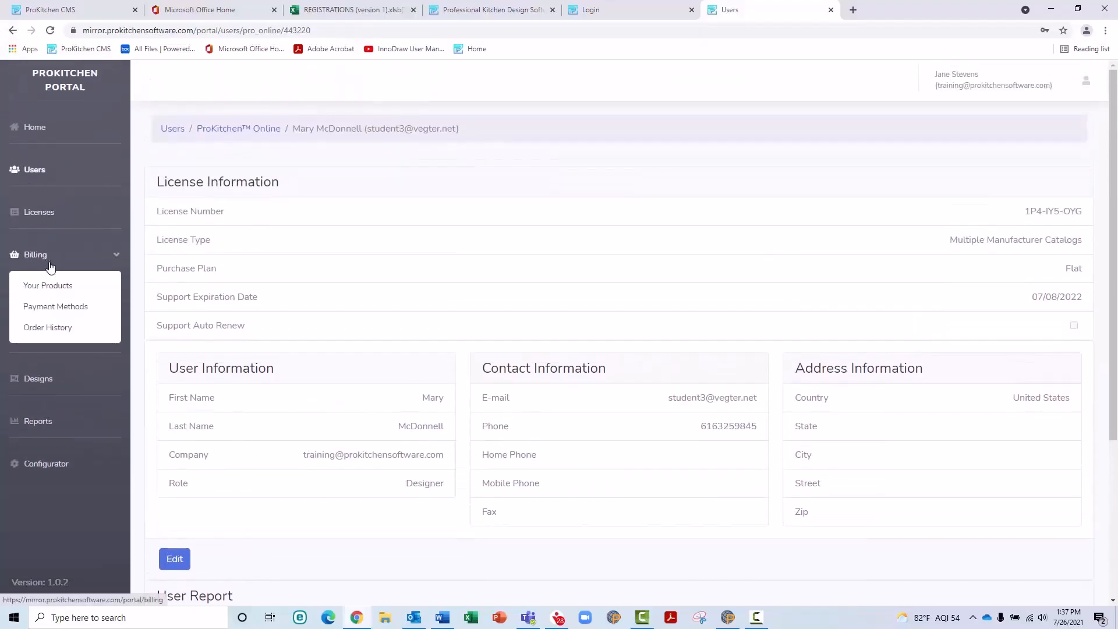
Step: Open Billing > Your Products, showing 14 licenses: 5 assigned and 9 unassigned
{"action": "left_click", "coordinate": [90, 290]}
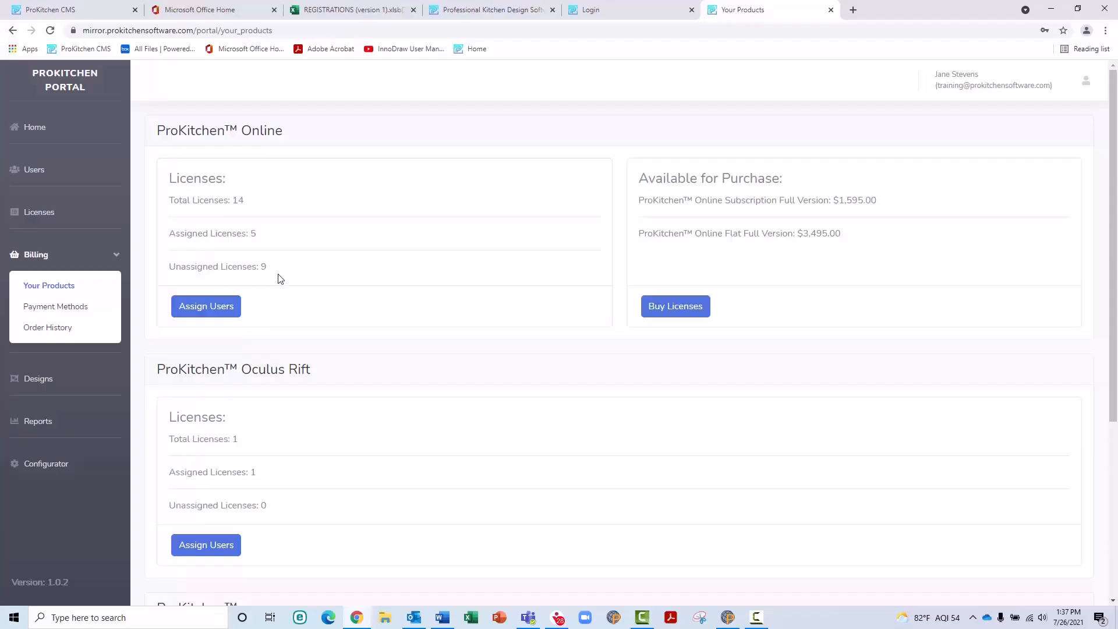
Step: Assign the unlicensed designer to the unassigned license expiring 12/30/2020
{"action": "left_click", "coordinate": [219, 311]}
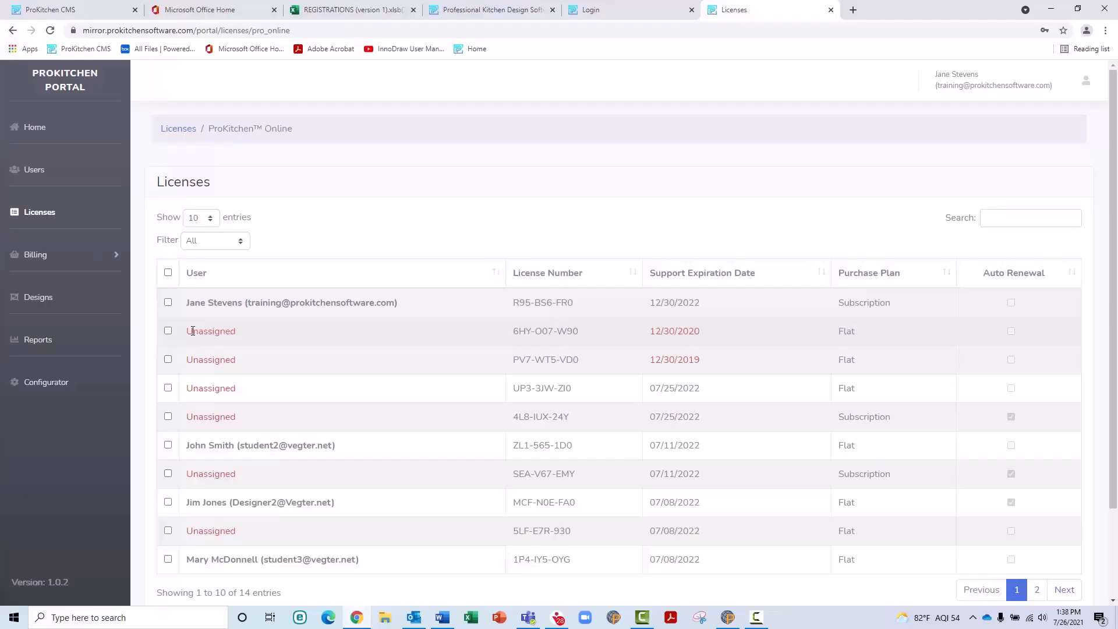
{"action": "scroll", "coordinate": [192, 331], "scroll_direction": "down", "scroll_amount": 2}
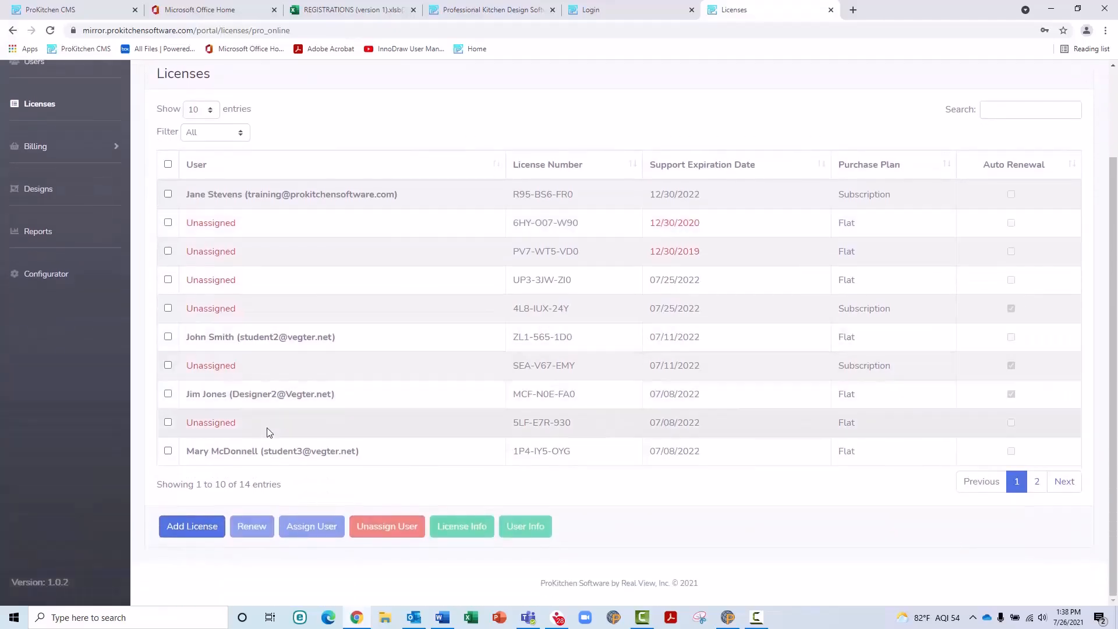
{"action": "left_click", "coordinate": [229, 234]}
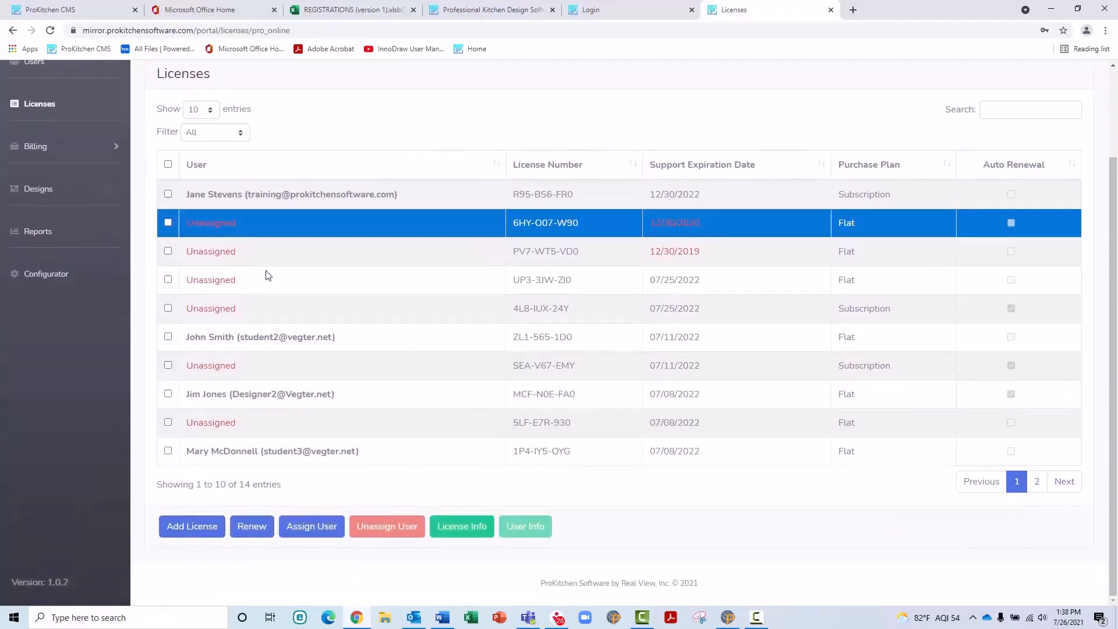
{"action": "left_click", "coordinate": [321, 530]}
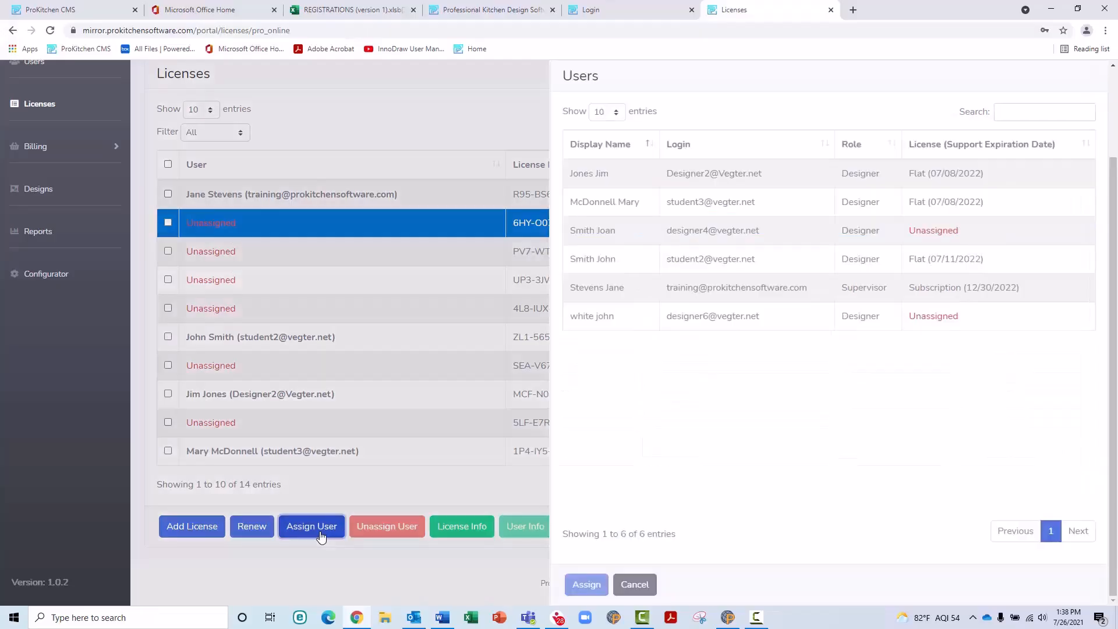
{"action": "left_click", "coordinate": [645, 241]}
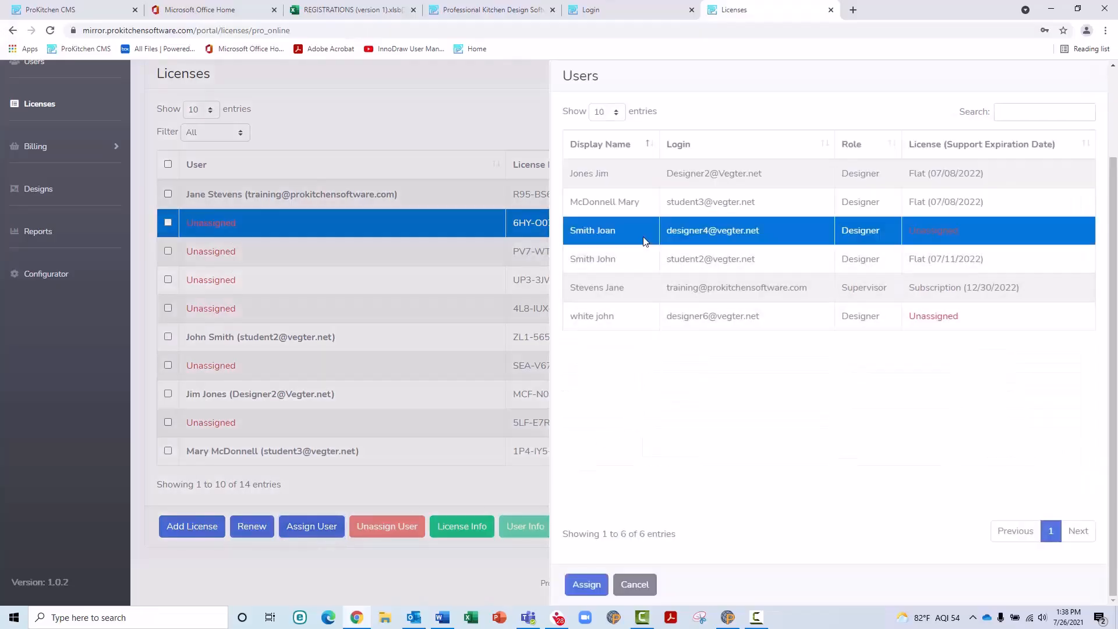
{"action": "left_click", "coordinate": [587, 585]}
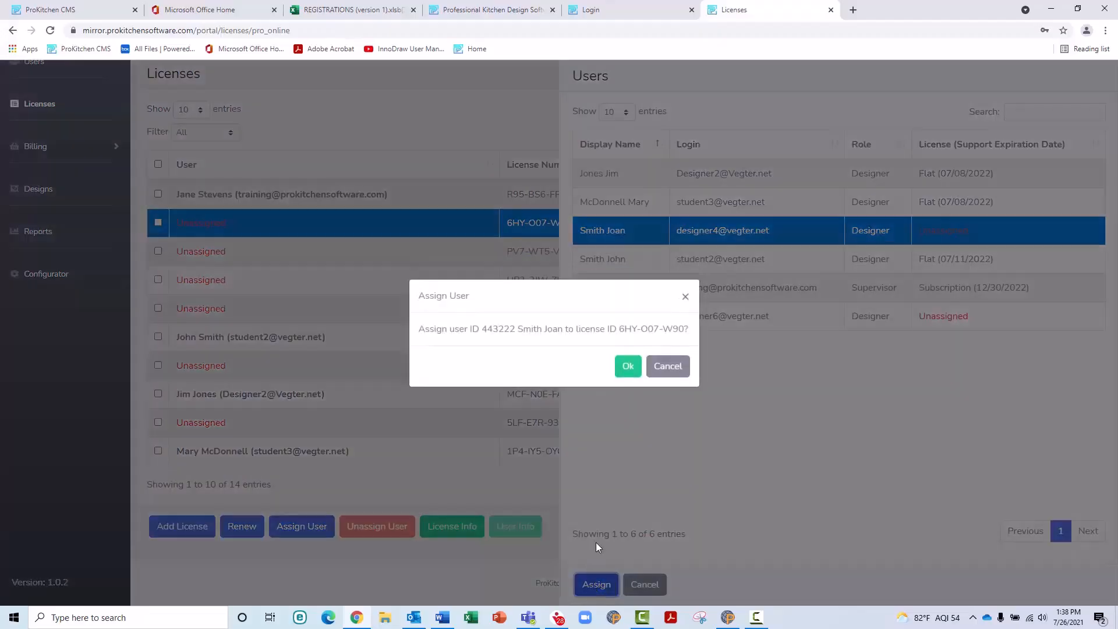
{"action": "left_click", "coordinate": [630, 364]}
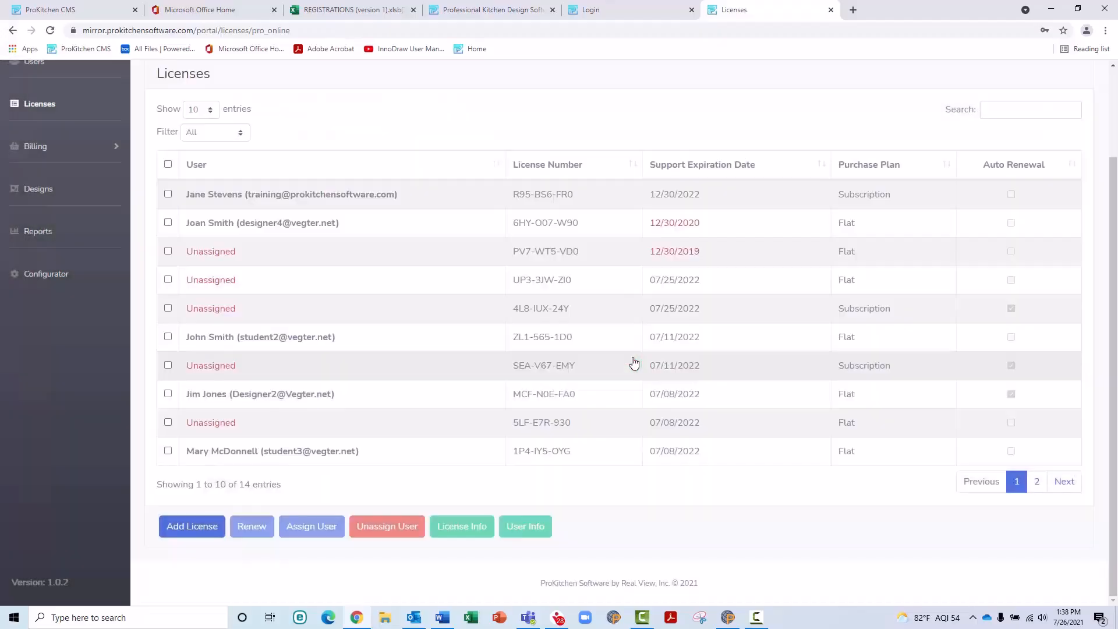
{"action": "scroll", "coordinate": [250, 271], "scroll_direction": "up", "scroll_amount": 3}
Step: Reach the payment page for one ProKitchen Online Flat Full Version license at $3,495.00
{"action": "left_click", "coordinate": [110, 254]}
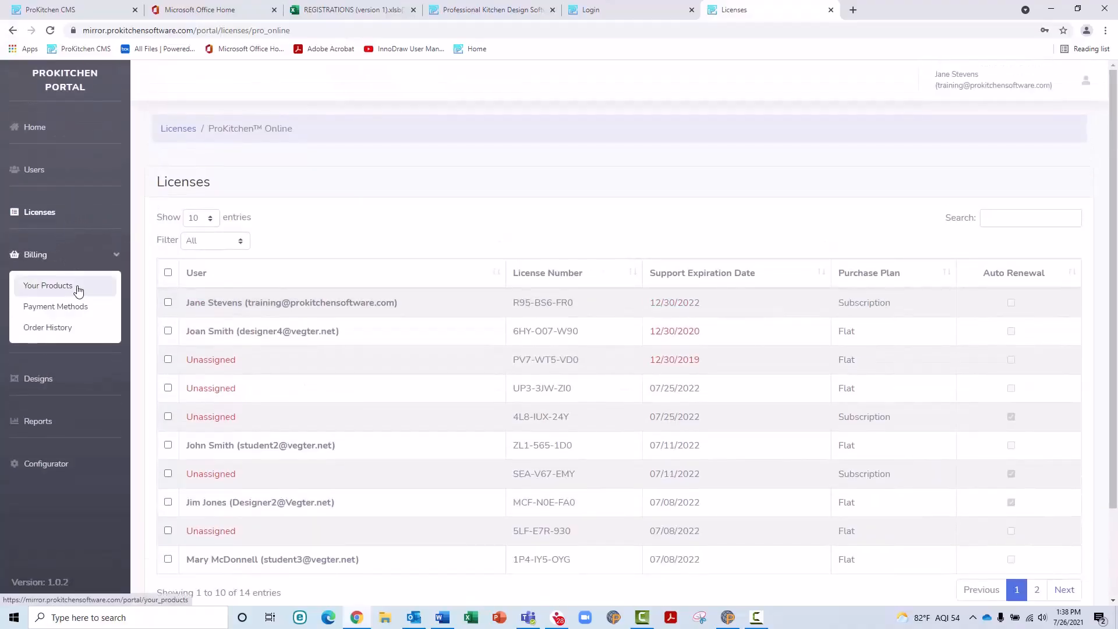
{"action": "left_click", "coordinate": [79, 291]}
{"action": "scroll", "coordinate": [331, 257], "scroll_direction": "down", "scroll_amount": 1}
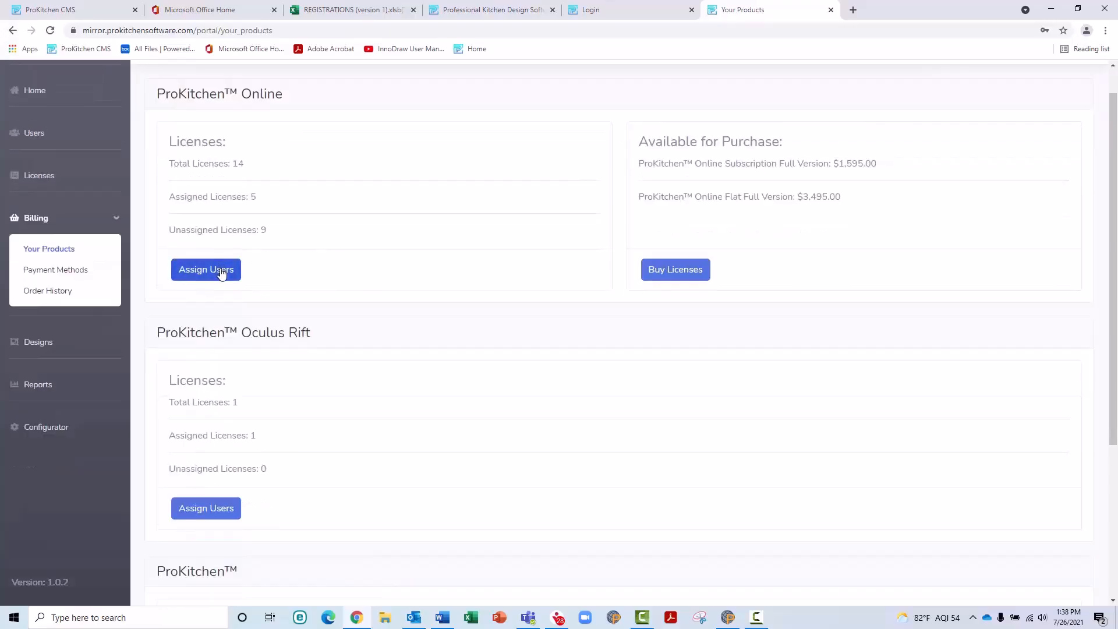
{"action": "left_click", "coordinate": [665, 269]}
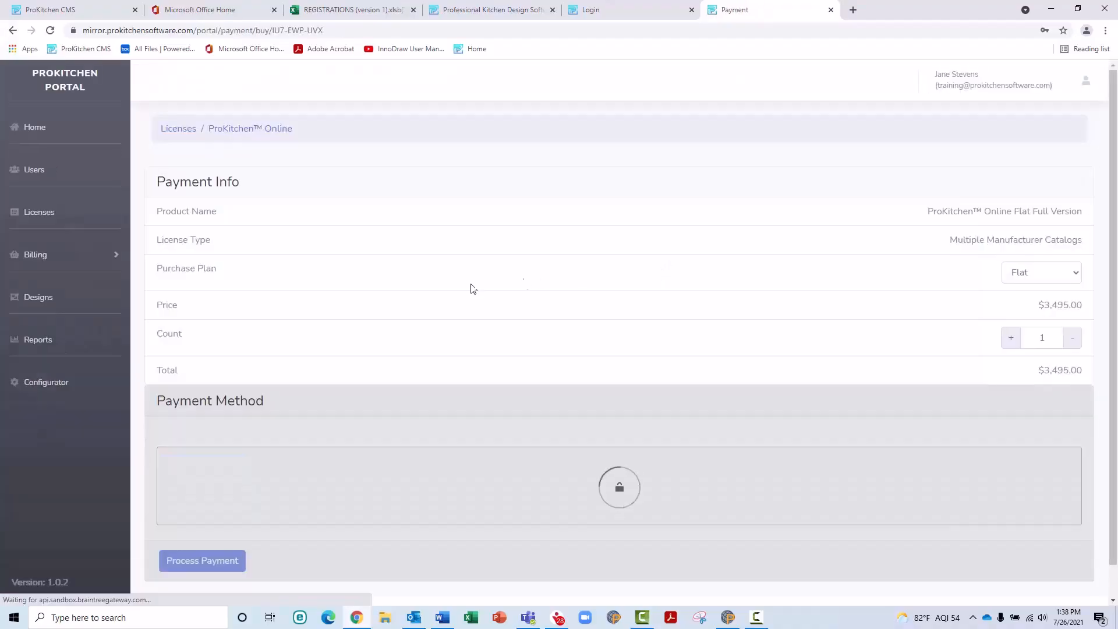
{"action": "left_click", "coordinate": [82, 229]}
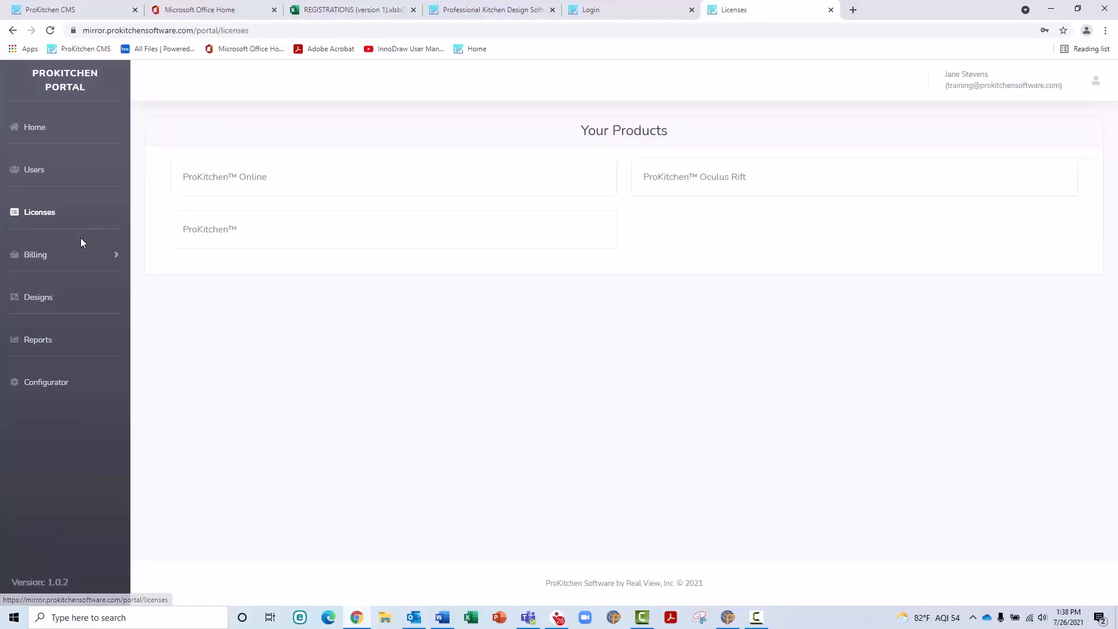
{"action": "left_click", "coordinate": [82, 259]}
{"action": "left_click", "coordinate": [84, 288]}
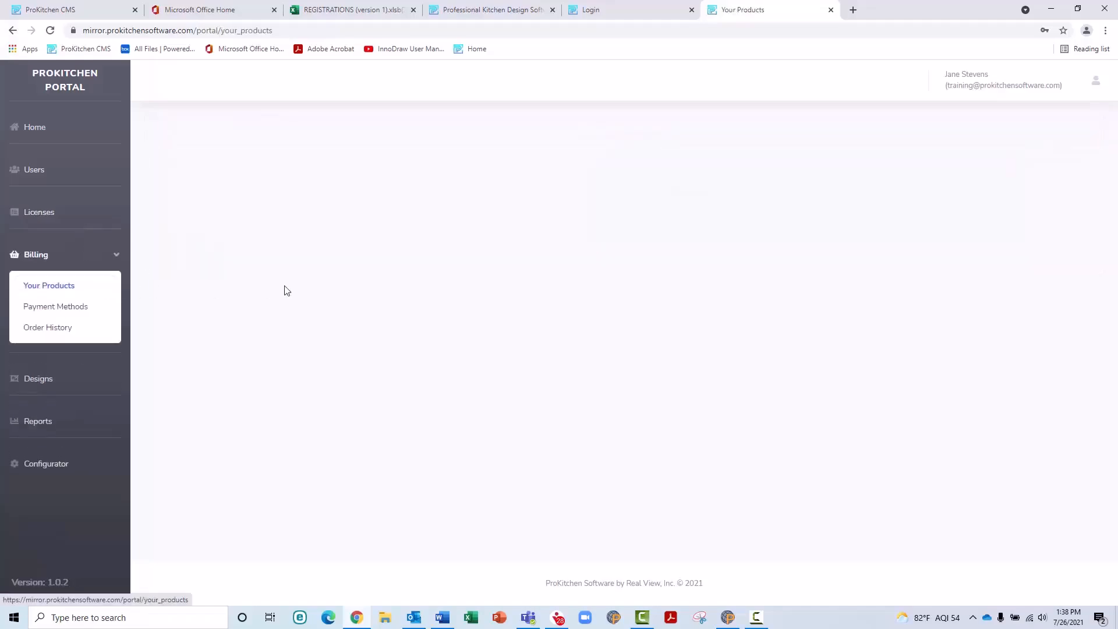
{"action": "left_click", "coordinate": [224, 546]}
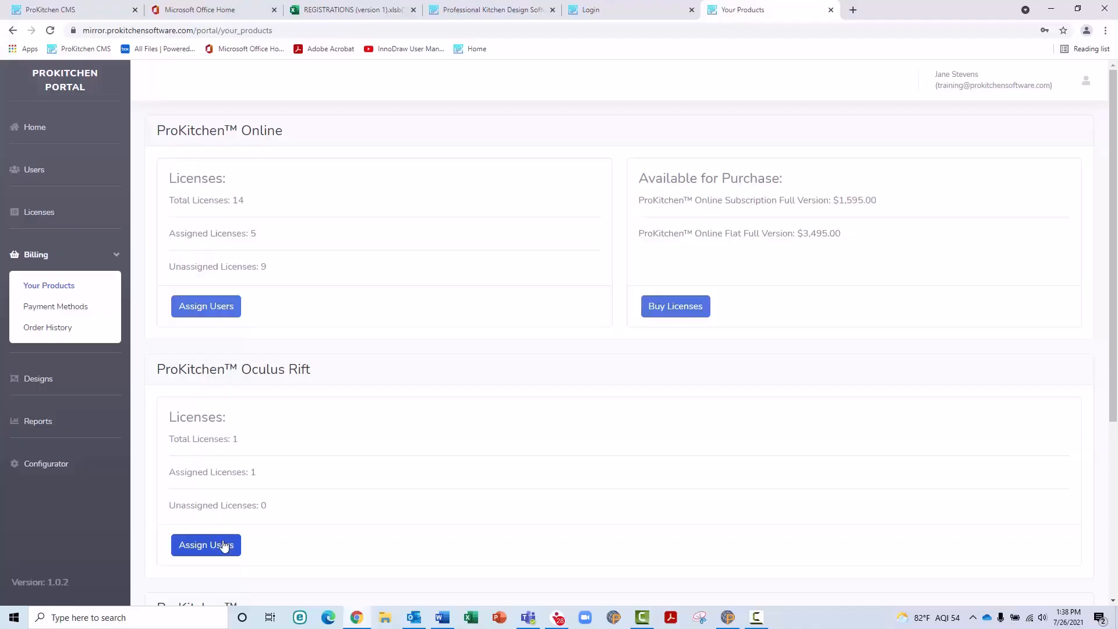
{"action": "left_click", "coordinate": [225, 545]}
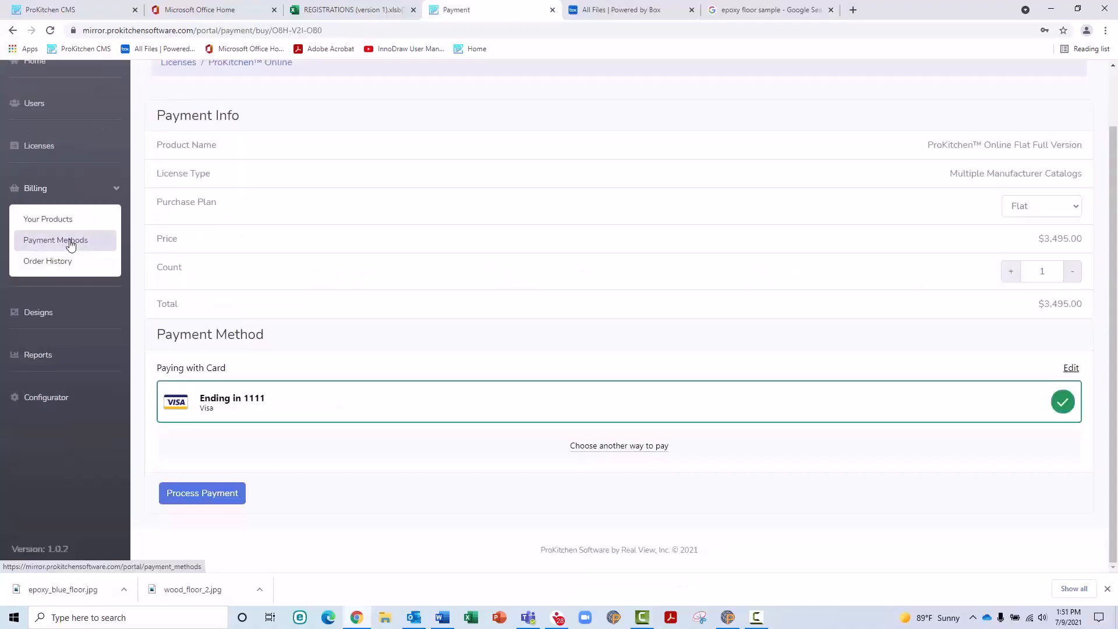
Step: Add a second Visa credit card expiring 06/2025, entering its card number and CVV
{"action": "left_click", "coordinate": [71, 242]}
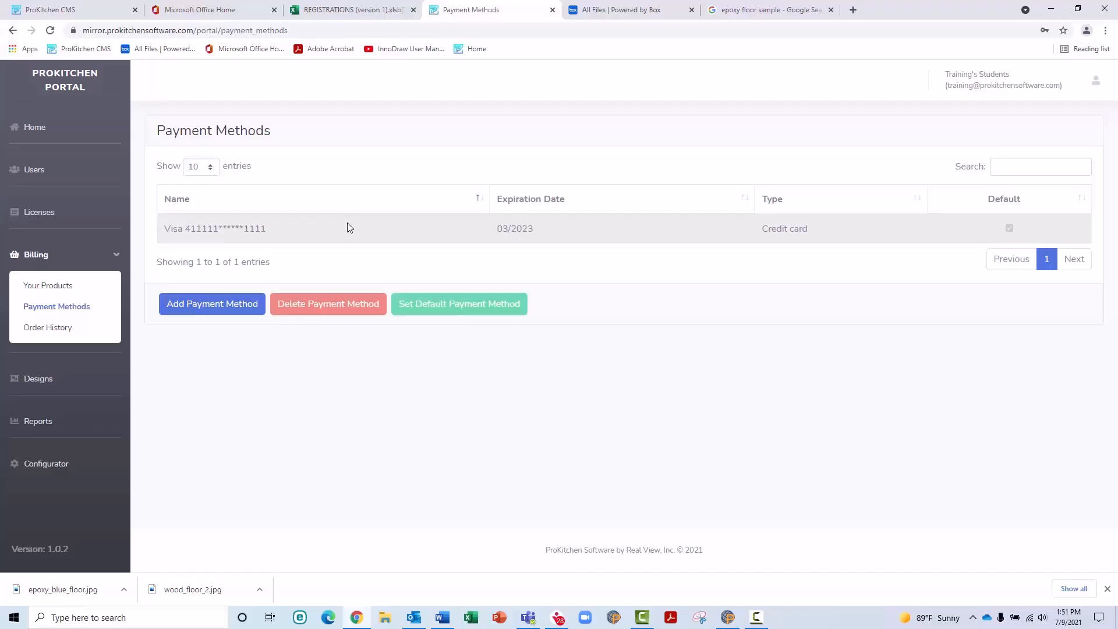
{"action": "left_click", "coordinate": [271, 236]}
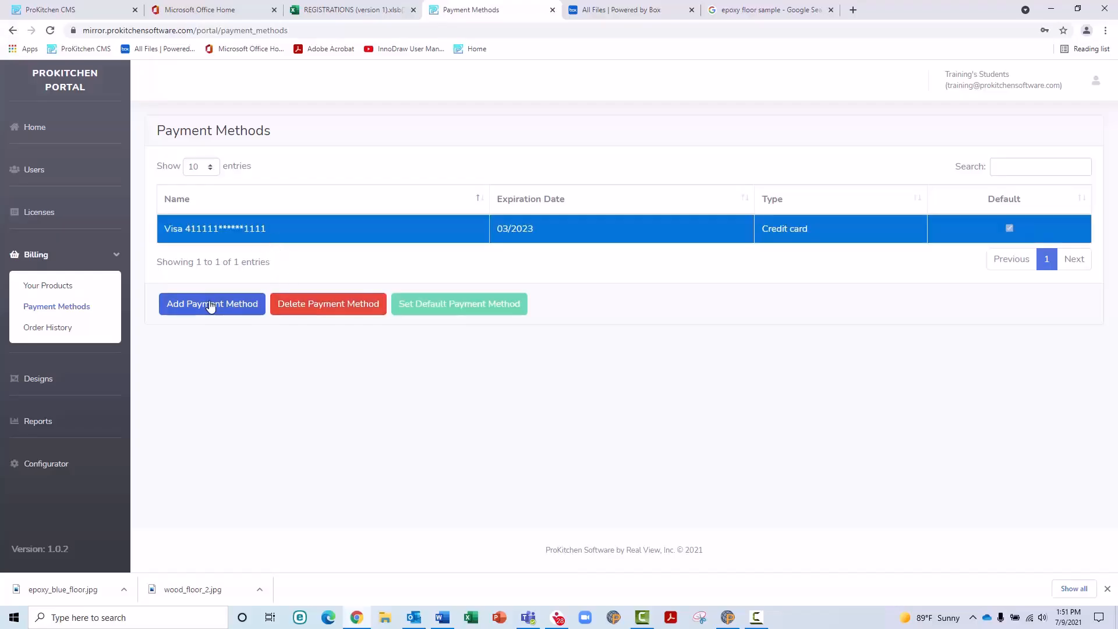
{"action": "left_click", "coordinate": [244, 313]}
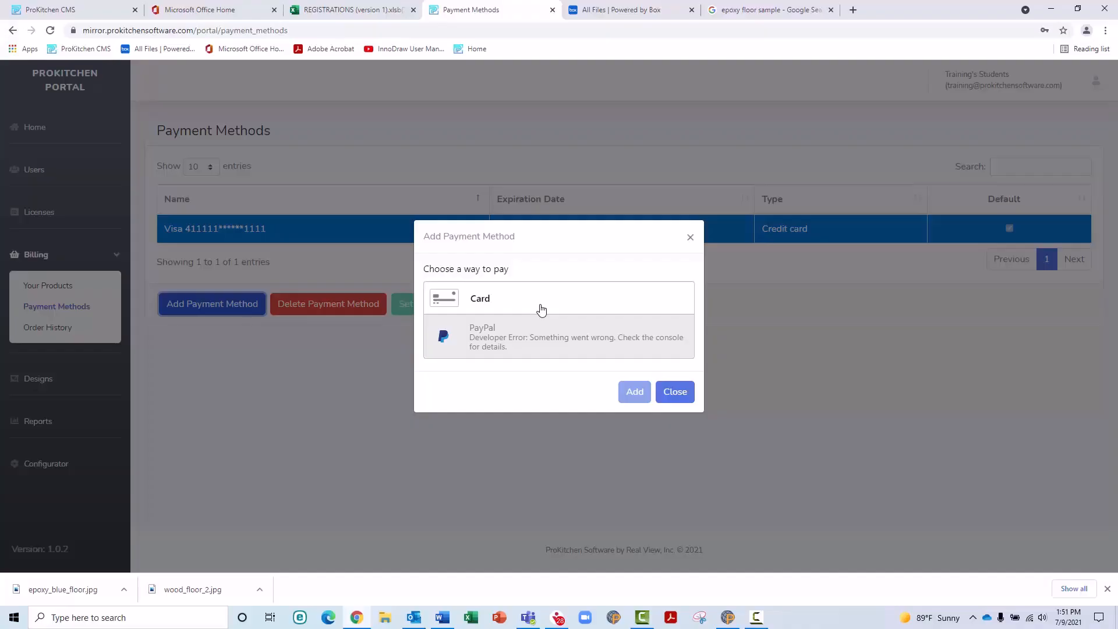
{"action": "left_click", "coordinate": [502, 311]}
{"action": "left_click", "coordinate": [498, 294]}
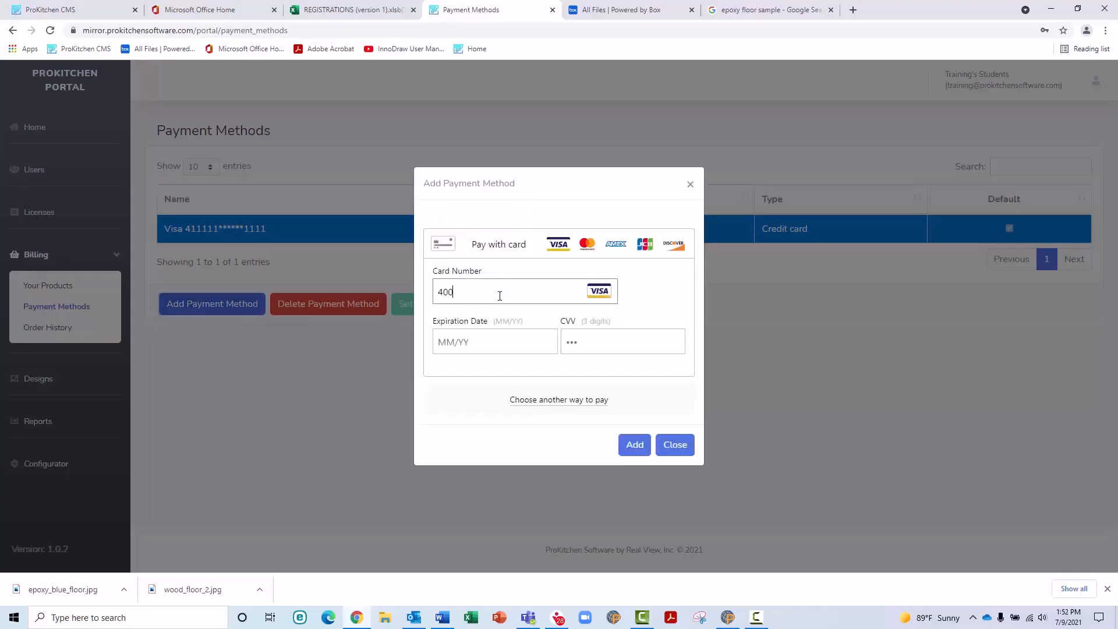
{"action": "left_click", "coordinate": [633, 448]}
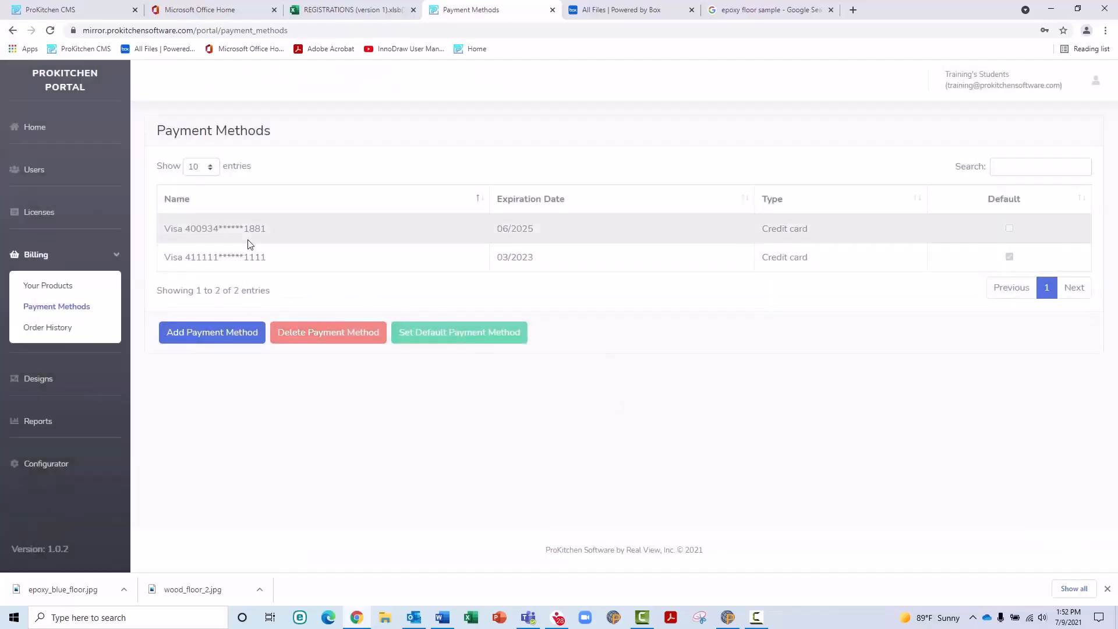
Step: Make the new Visa card the default, delete the 03/2023 card, and view Order History
{"action": "left_click", "coordinate": [247, 239]}
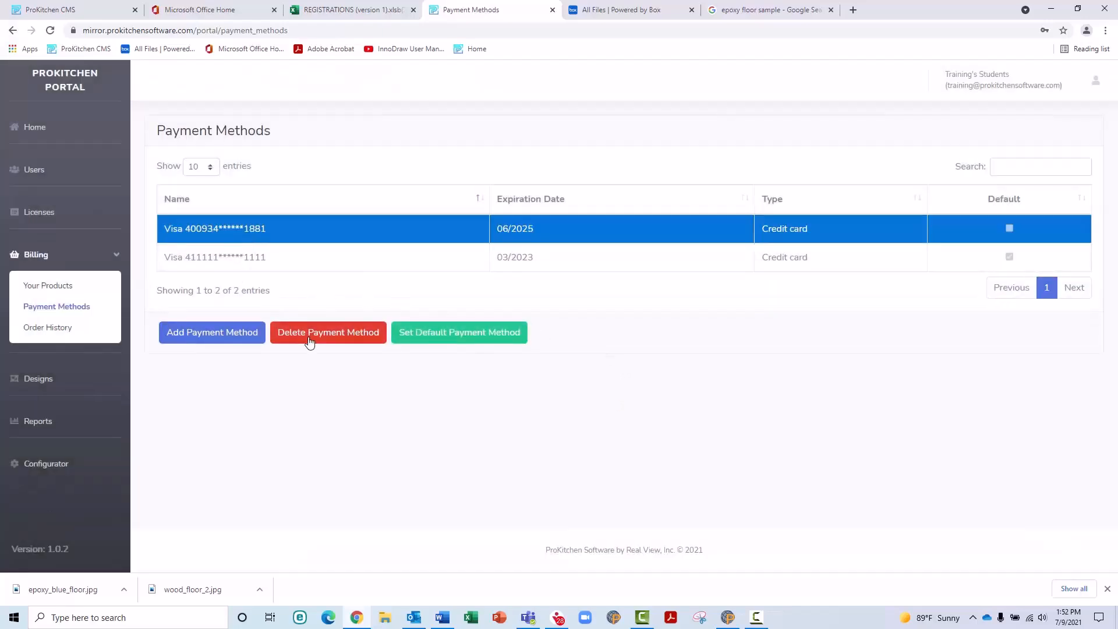
{"action": "left_click", "coordinate": [439, 342]}
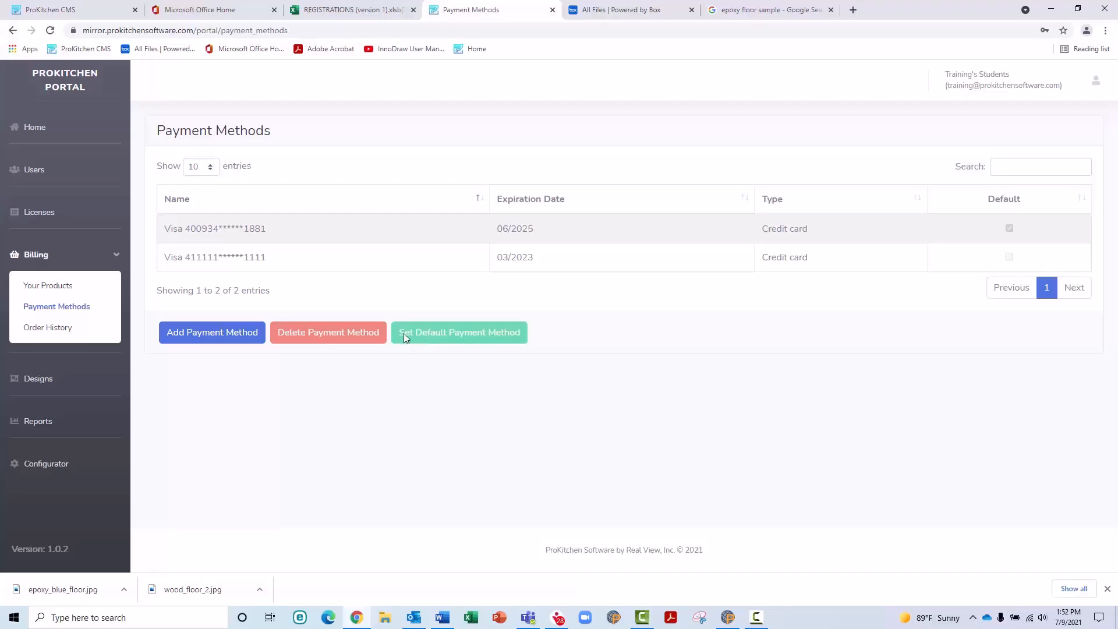
{"action": "left_click", "coordinate": [275, 258]}
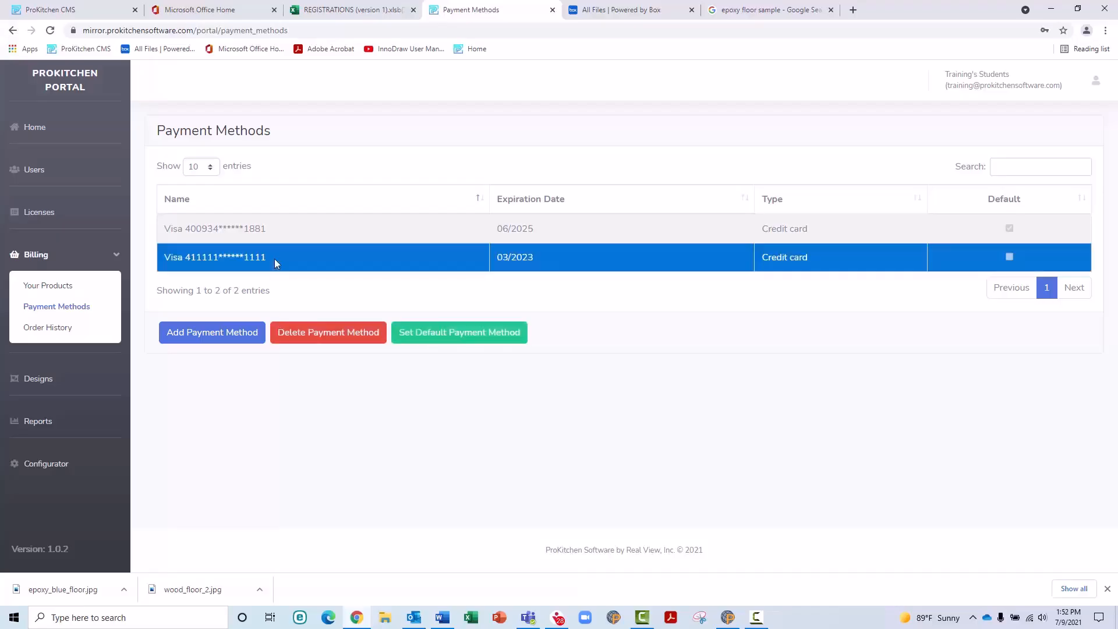
{"action": "left_click", "coordinate": [327, 336]}
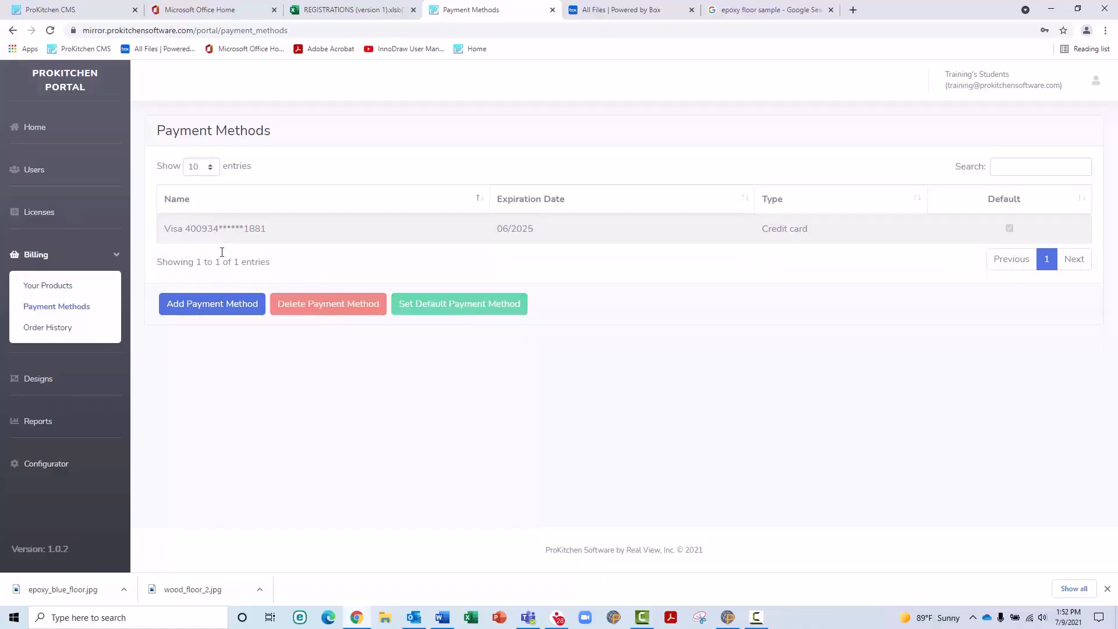
{"action": "left_click", "coordinate": [60, 328]}
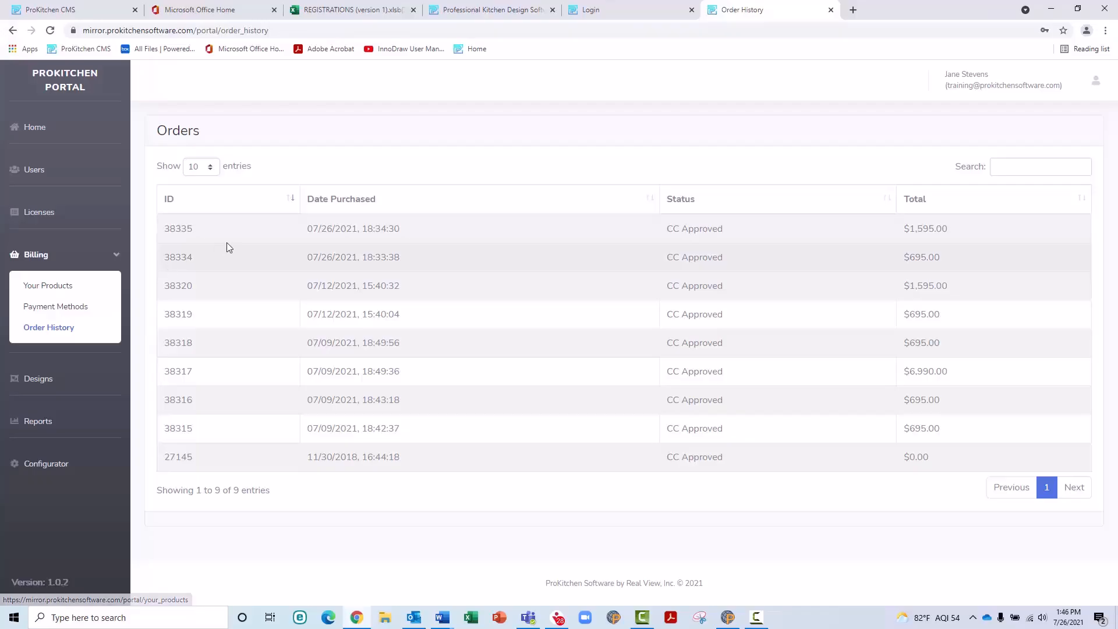
Step: Open the latest $1,595.00 order and preview its receipt
{"action": "left_click", "coordinate": [290, 230]}
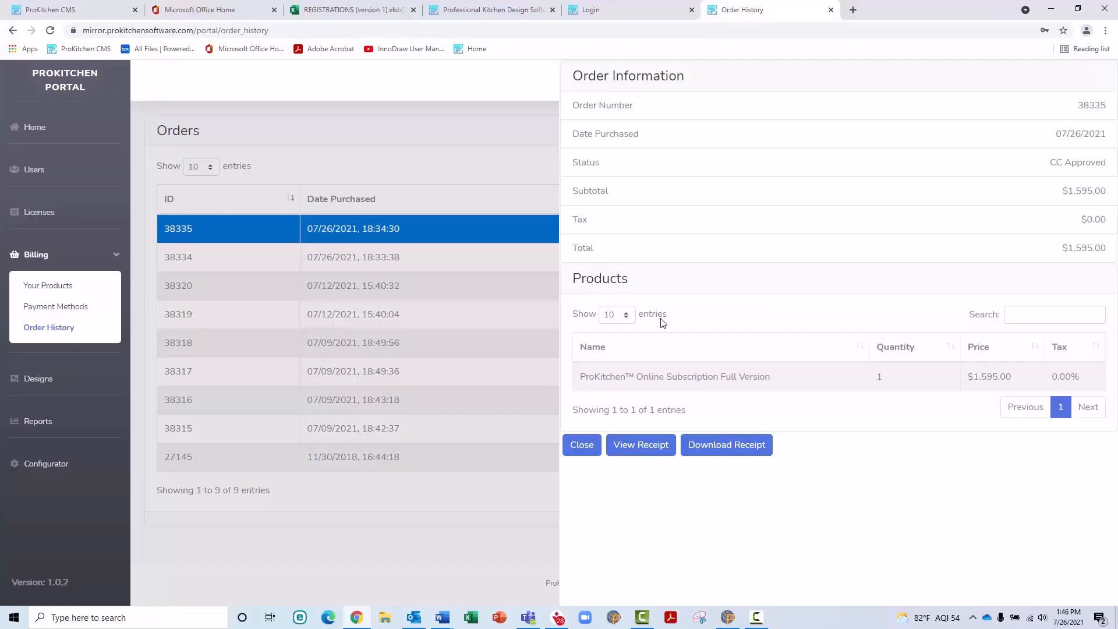
{"action": "left_click", "coordinate": [651, 449]}
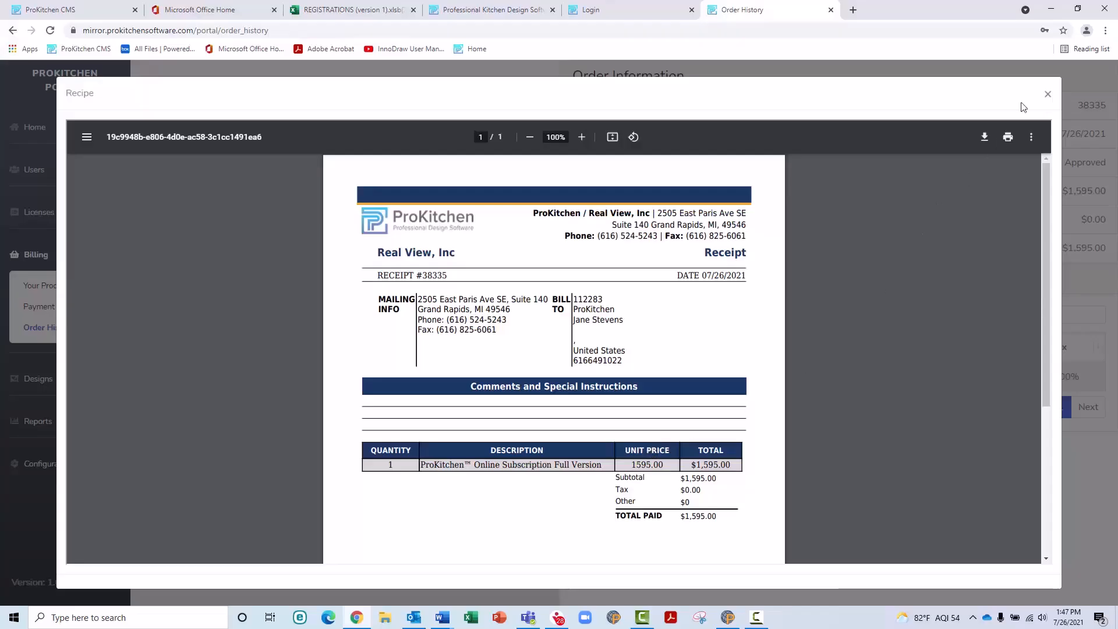
{"action": "left_click", "coordinate": [1048, 91]}
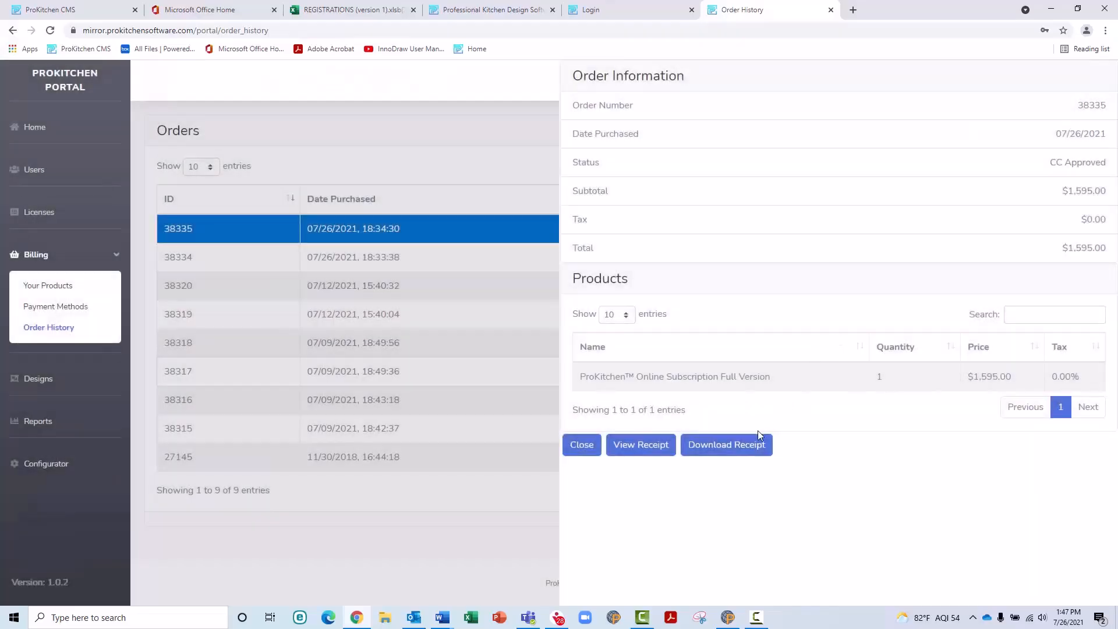
Step: Download the receipt as receipt_38335.pdf and close the order details
{"action": "left_click", "coordinate": [752, 448]}
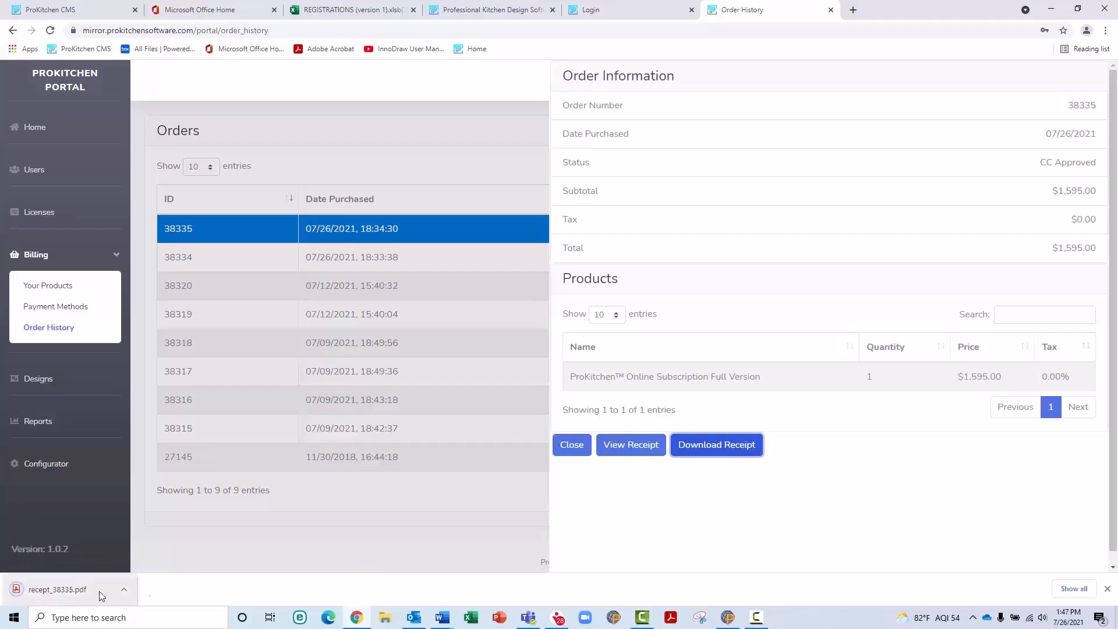
{"action": "left_click", "coordinate": [1107, 588]}
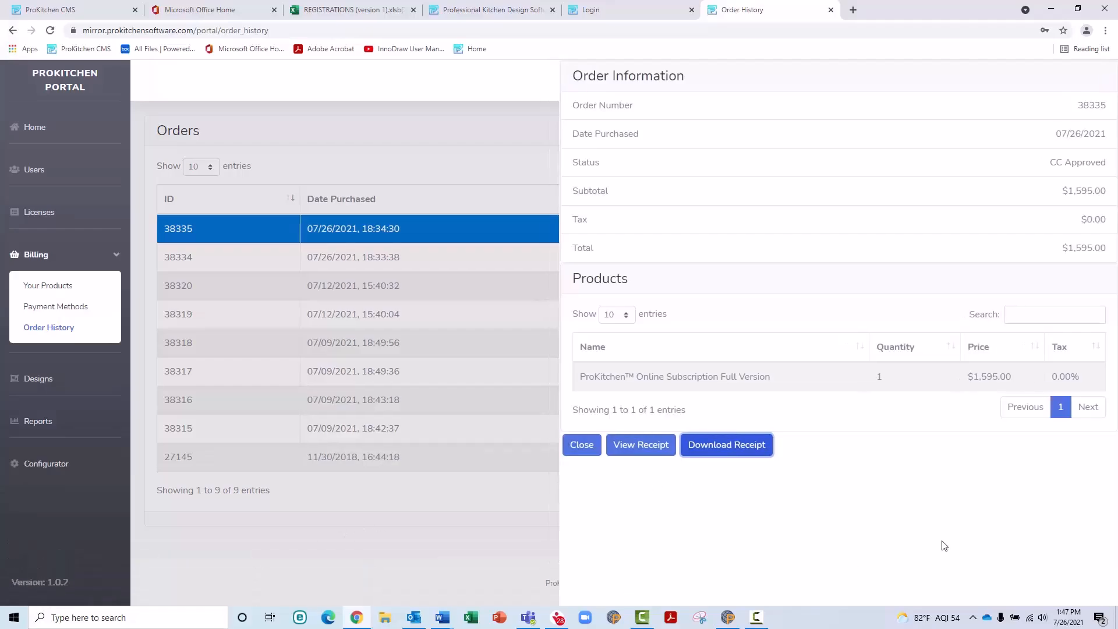
{"action": "left_click", "coordinate": [581, 445]}
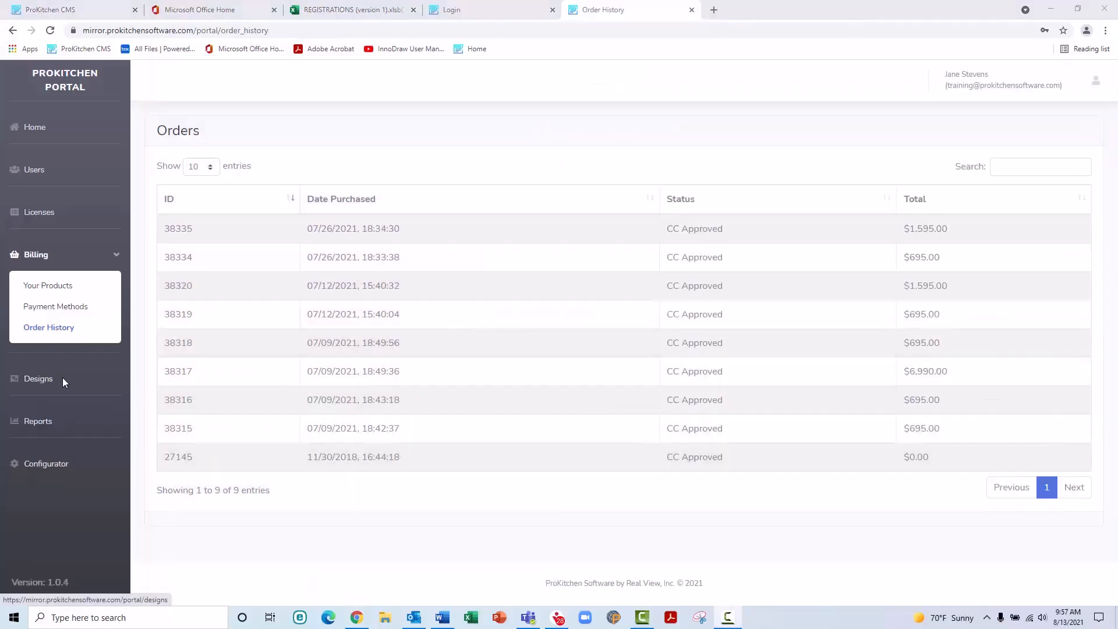
{"action": "left_click", "coordinate": [37, 379]}
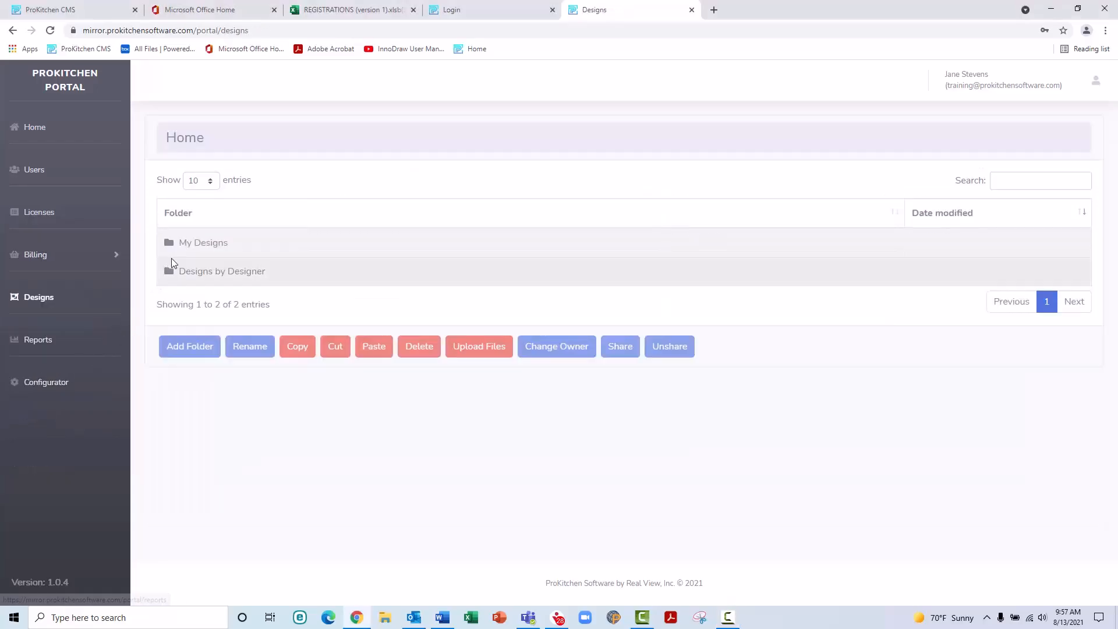
{"action": "double_click", "coordinate": [198, 250]}
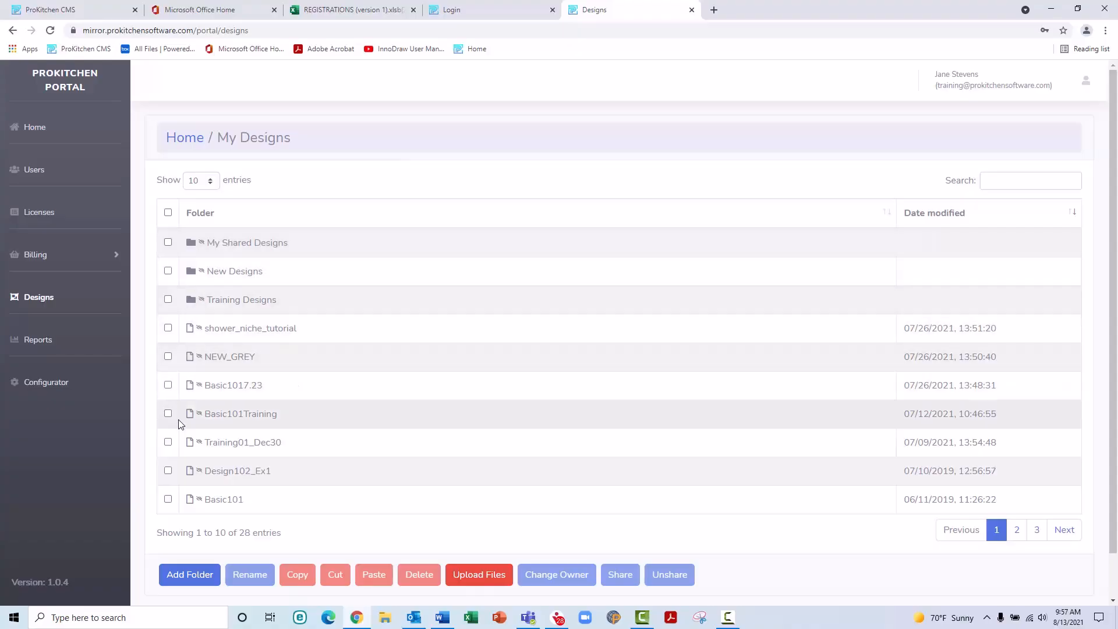
{"action": "left_click", "coordinate": [198, 575]}
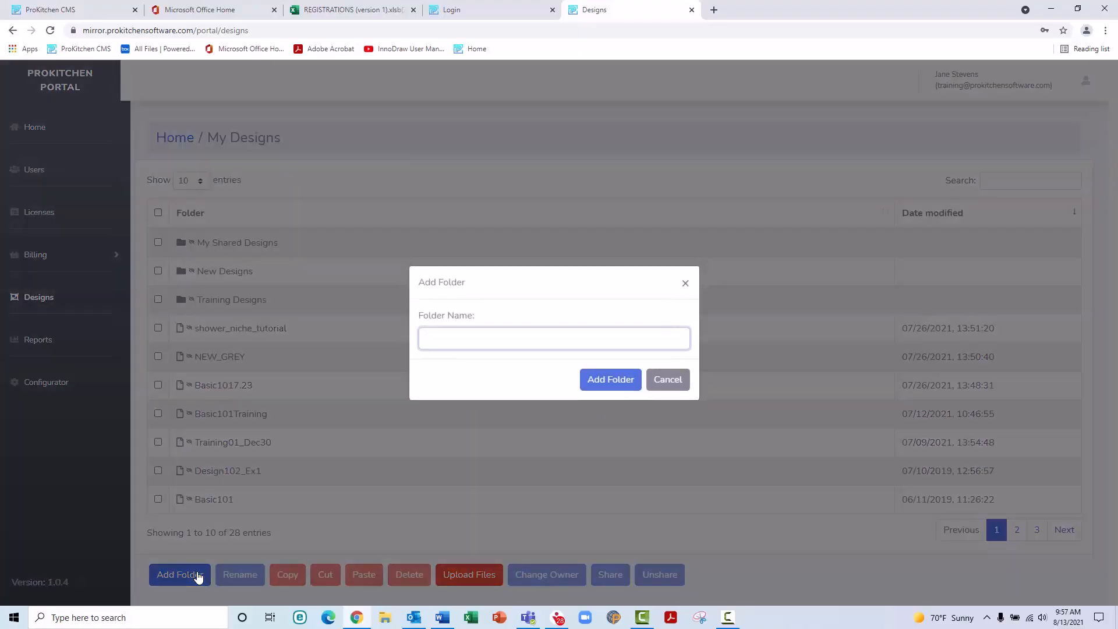
{"action": "type", "text": "Jo"}
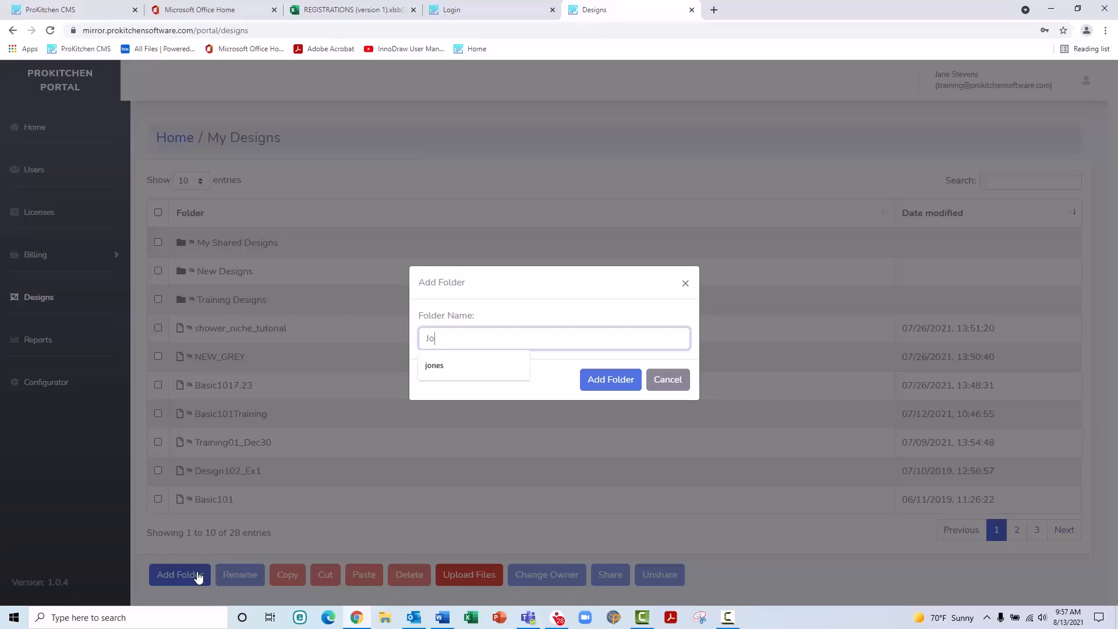
{"action": "type", "text": "nes"}
{"action": "left_click", "coordinate": [616, 381]}
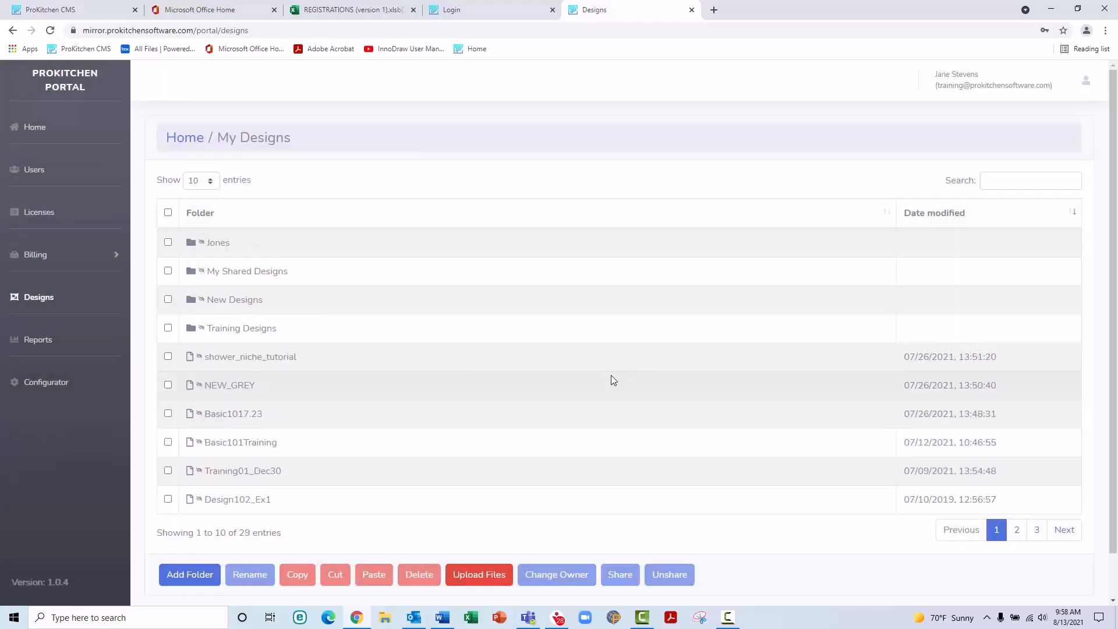
{"action": "left_click", "coordinate": [251, 385]}
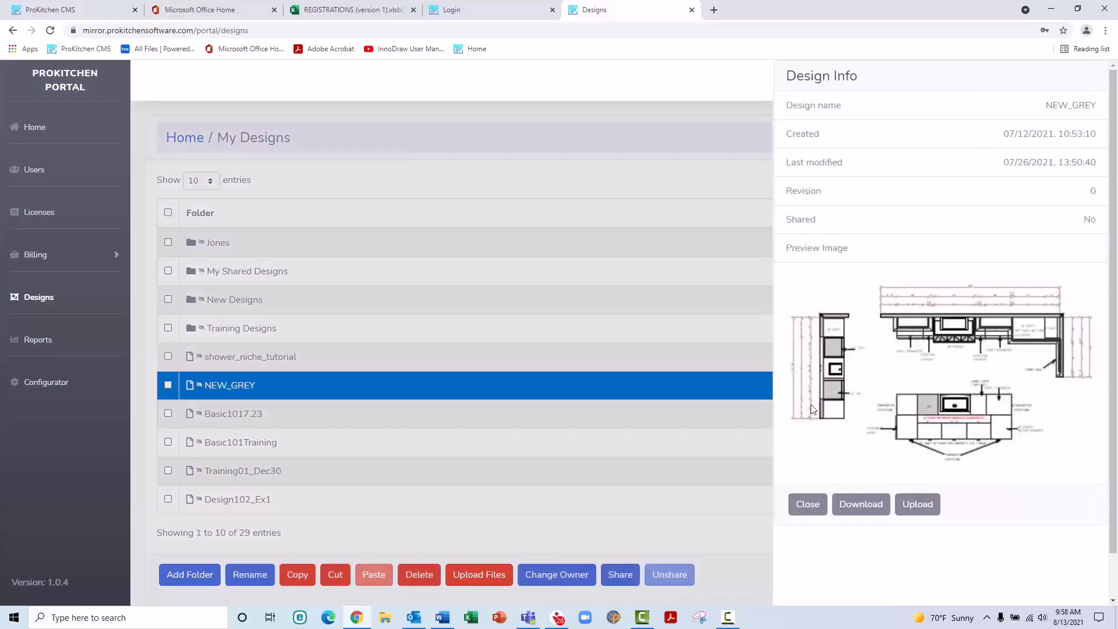
{"action": "left_click", "coordinate": [807, 504]}
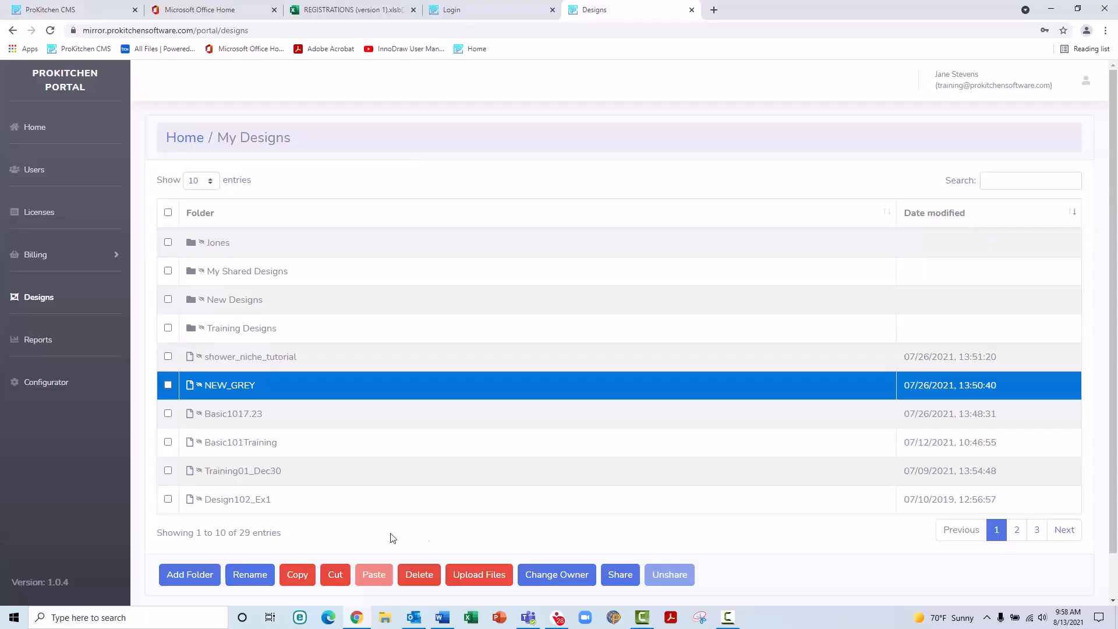
Step: Append 8.13 to the NEW_GREY design's name, making it NEW_GREY8.13
{"action": "left_click", "coordinate": [258, 576]}
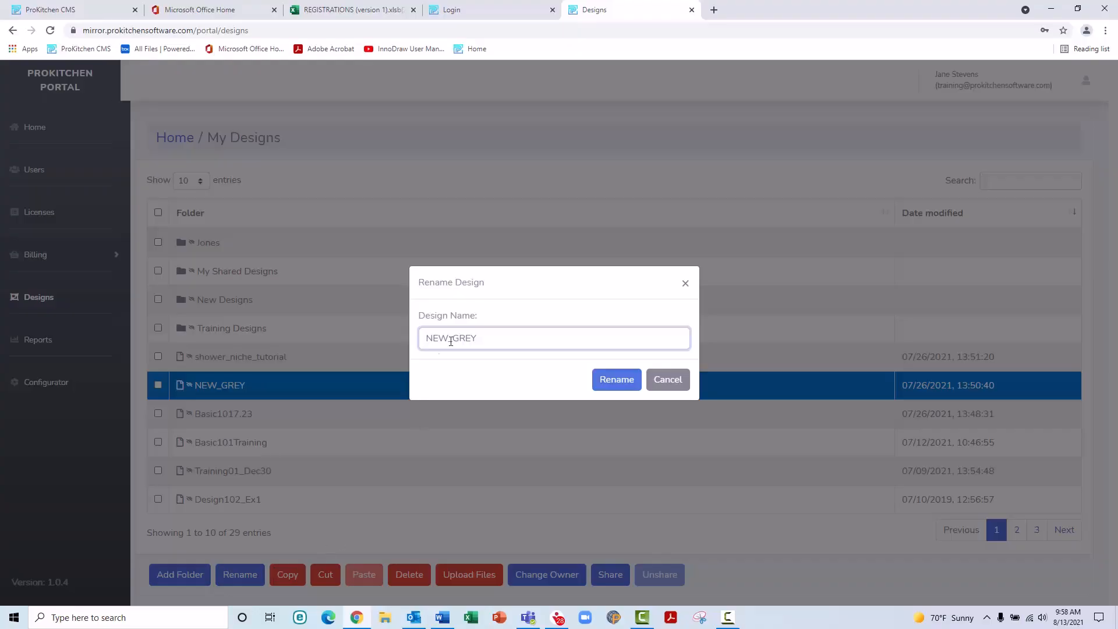
{"action": "left_click", "coordinate": [496, 338]}
{"action": "type", "text": "8.13"}
{"action": "left_click", "coordinate": [617, 381]}
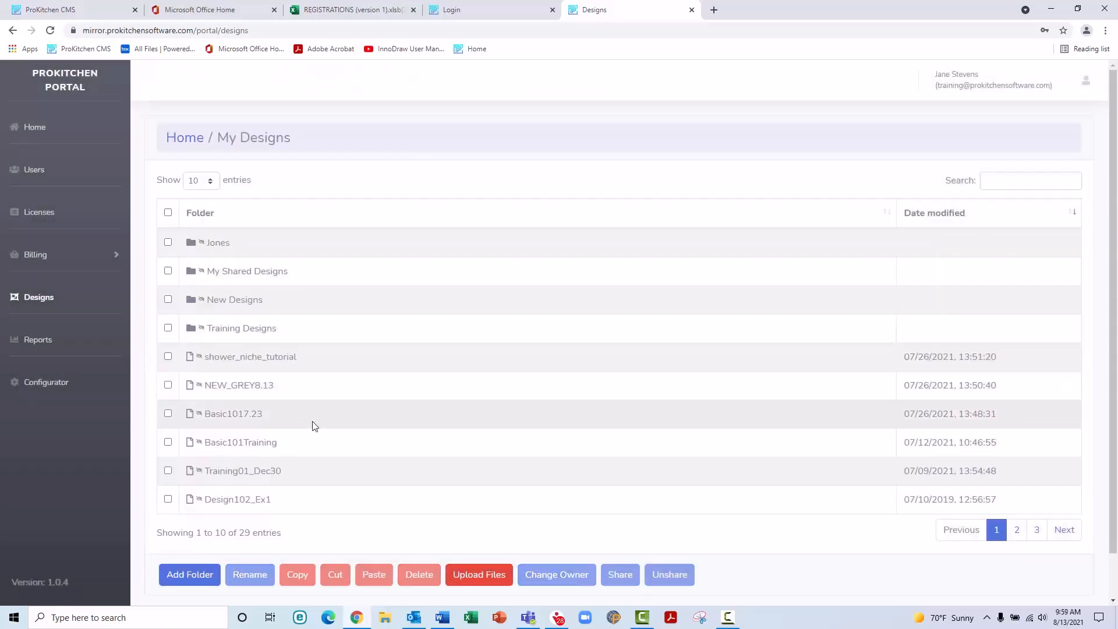
Step: Copy NEW_GREY8.13 and paste it into the Jones folder
{"action": "left_click", "coordinate": [168, 385]}
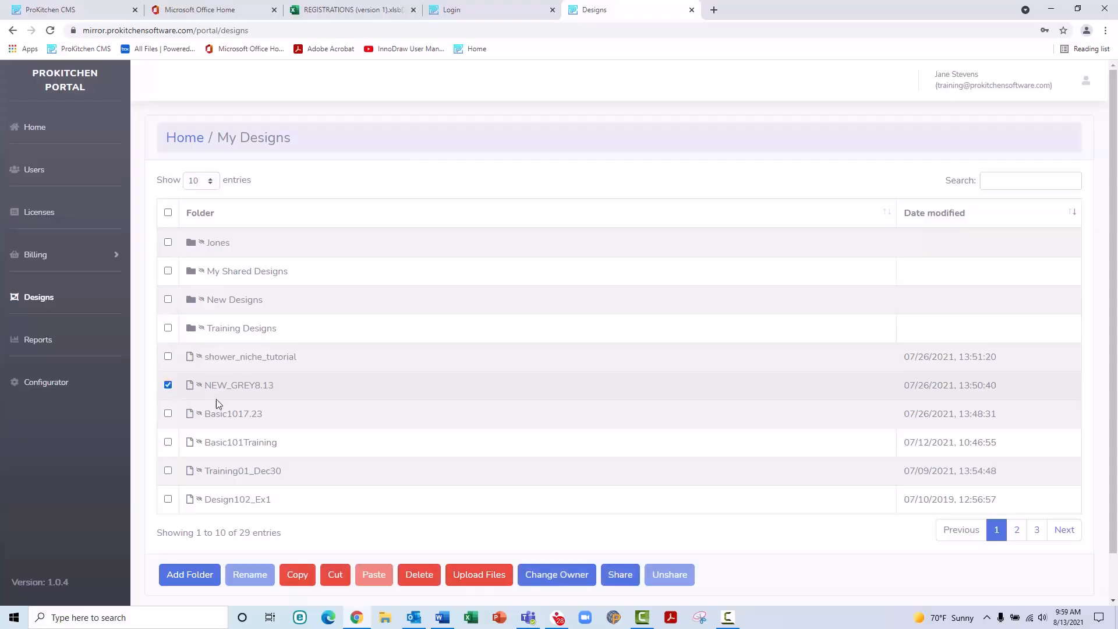
{"action": "left_click", "coordinate": [297, 579]}
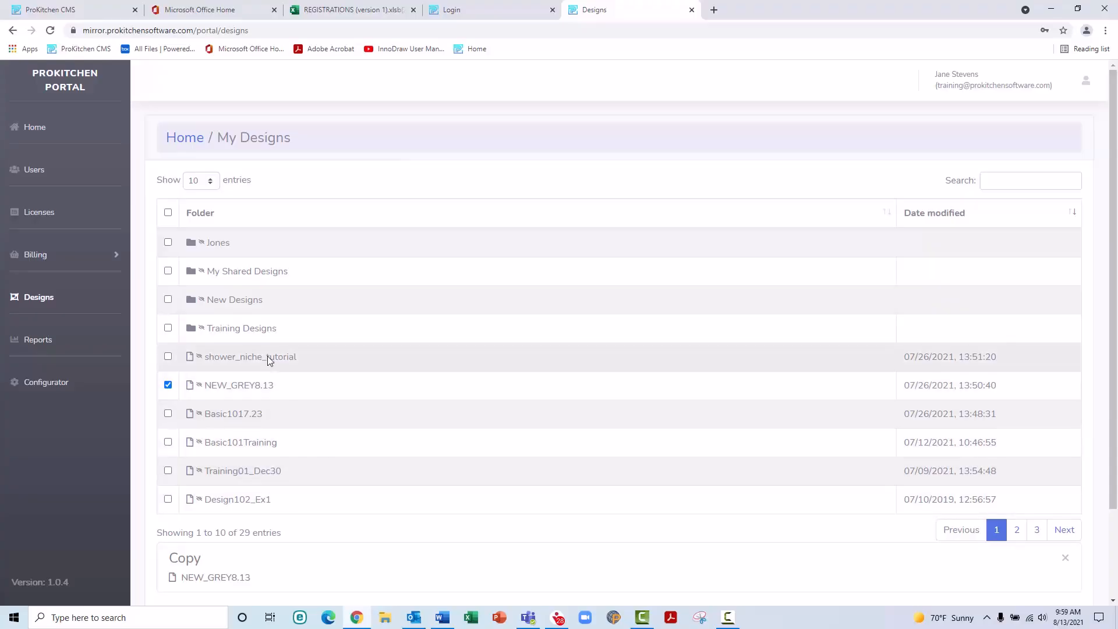
{"action": "left_click", "coordinate": [190, 242]}
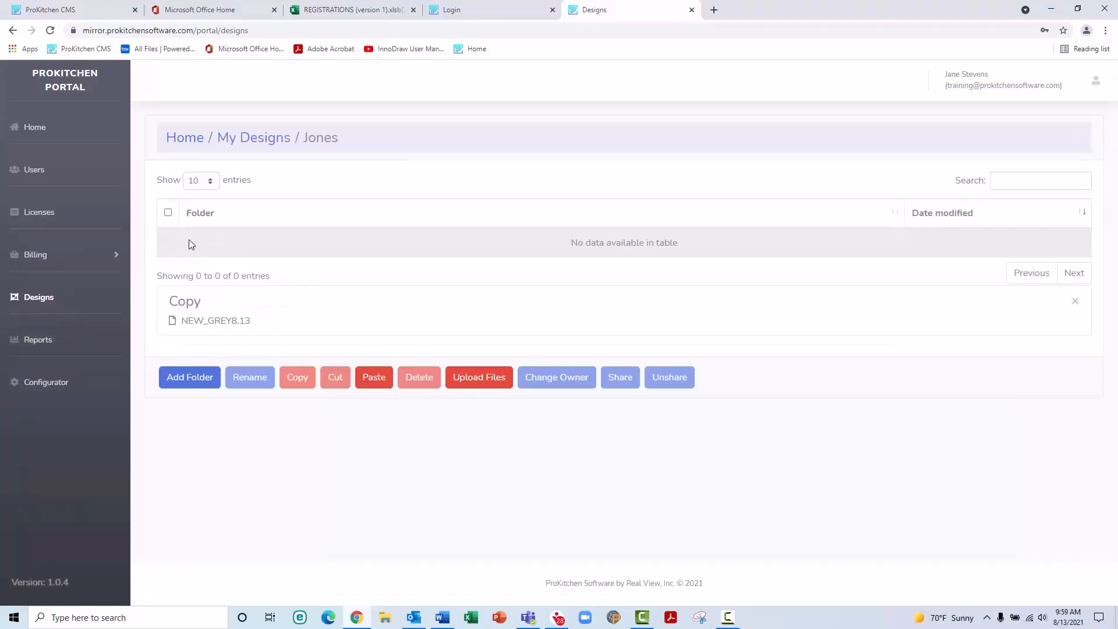
{"action": "left_click", "coordinate": [372, 380]}
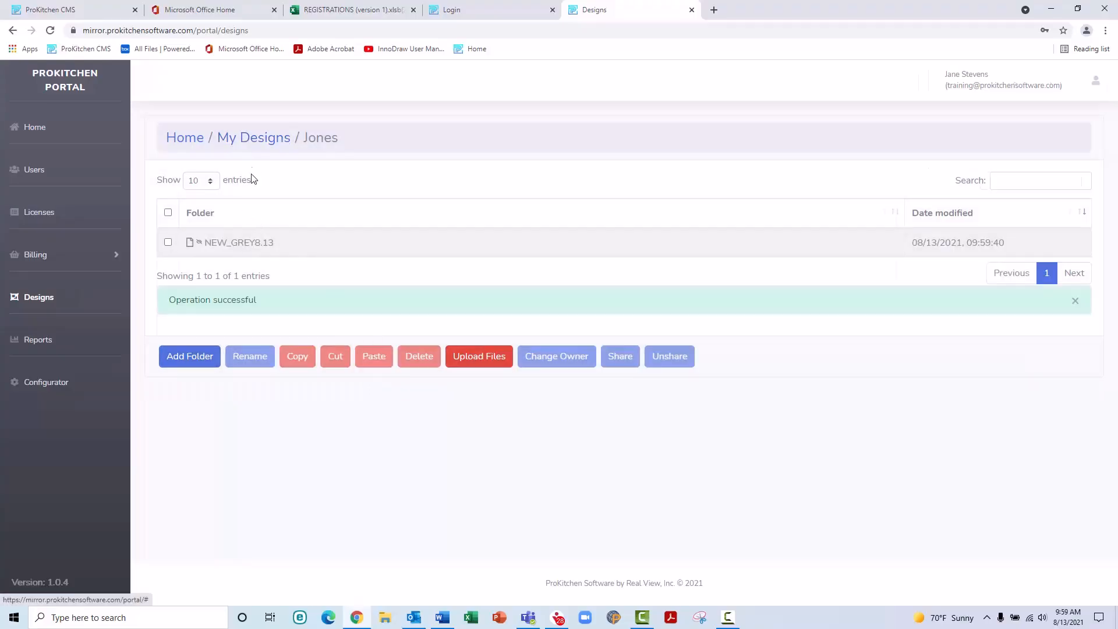
Step: Cut shower_niche_tutorial from My Designs and paste it into the Jones folder
{"action": "left_click", "coordinate": [253, 140]}
{"action": "left_click", "coordinate": [168, 356]}
{"action": "scroll", "coordinate": [318, 378], "scroll_direction": "down", "scroll_amount": 2}
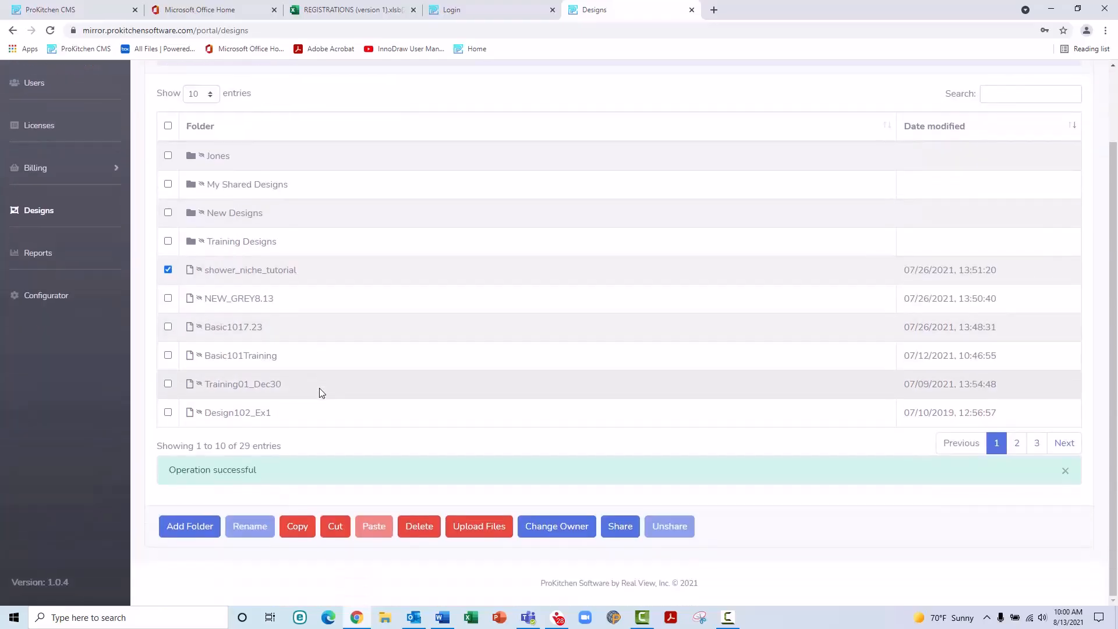
{"action": "left_click", "coordinate": [340, 532]}
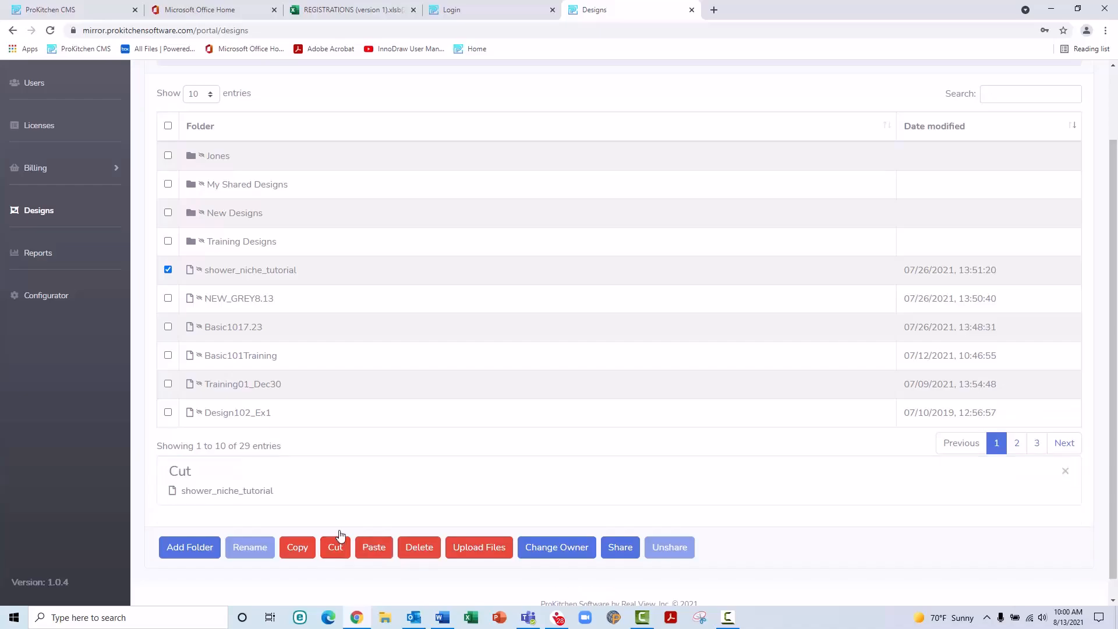
{"action": "double_click", "coordinate": [234, 156]}
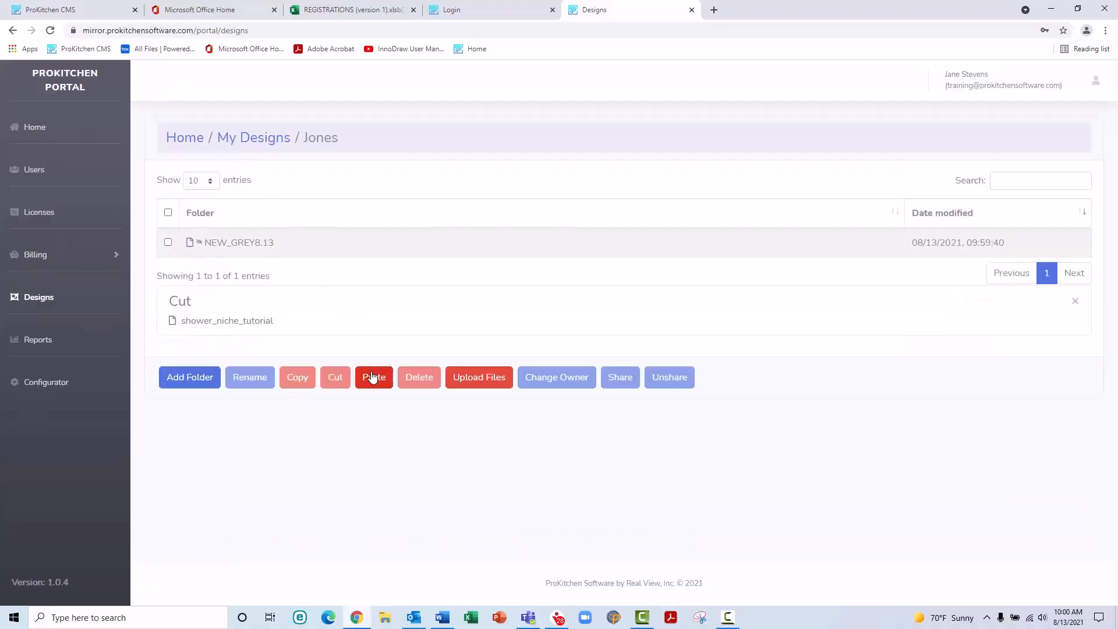
{"action": "left_click", "coordinate": [373, 378]}
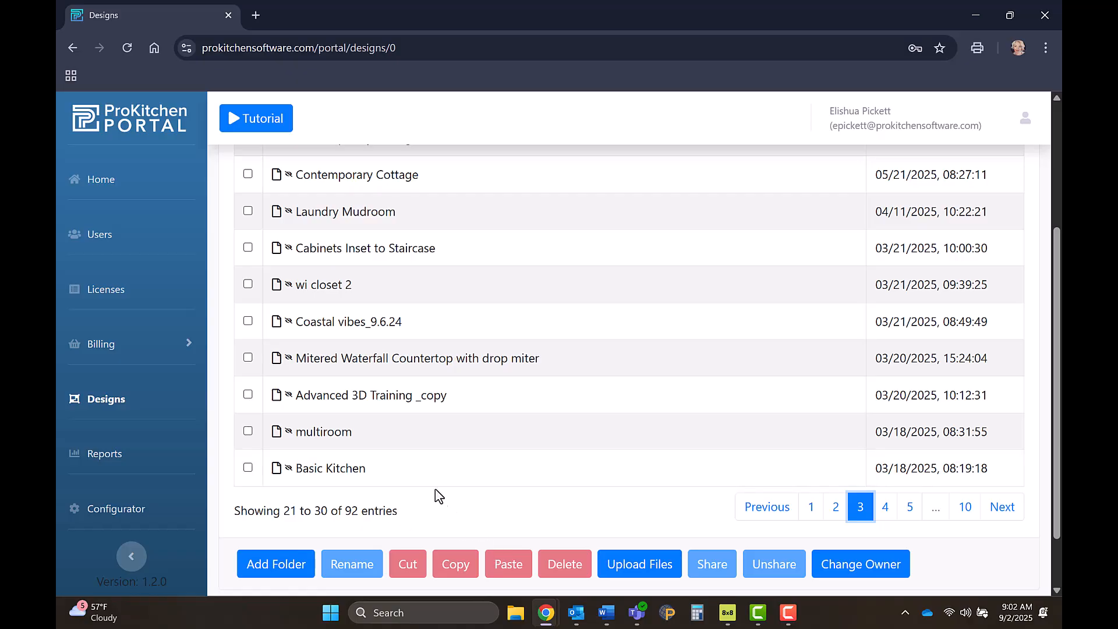
Step: Copy Basic Kitchen, then open a designer's folder under Designs by Designer
{"action": "left_click", "coordinate": [248, 467]}
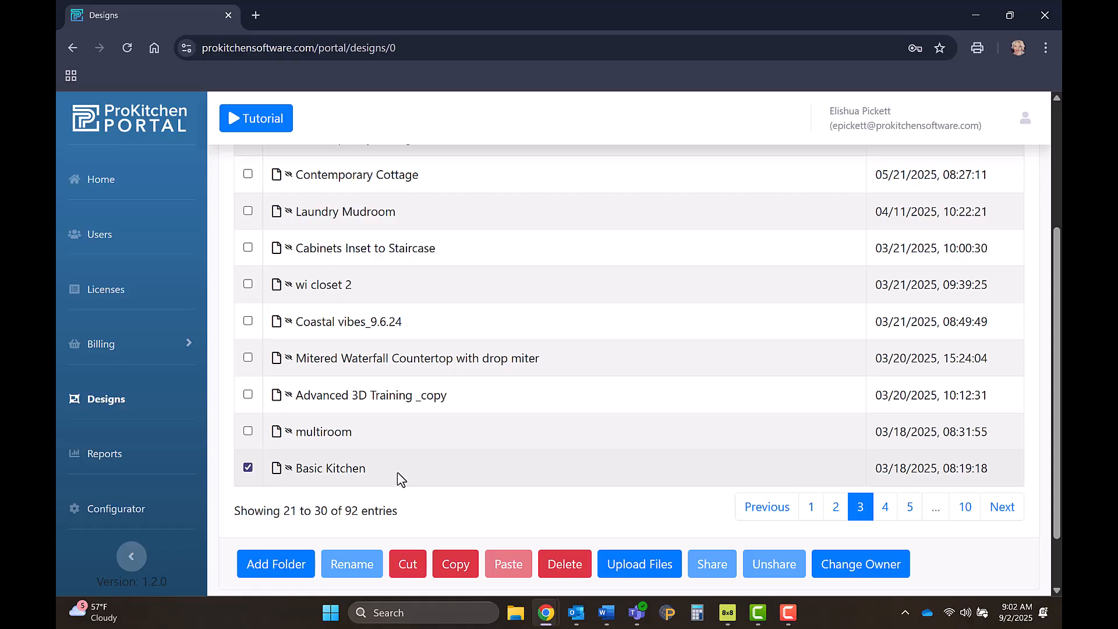
{"action": "left_click", "coordinate": [455, 568]}
{"action": "scroll", "coordinate": [411, 459], "scroll_direction": "up", "scroll_amount": 3}
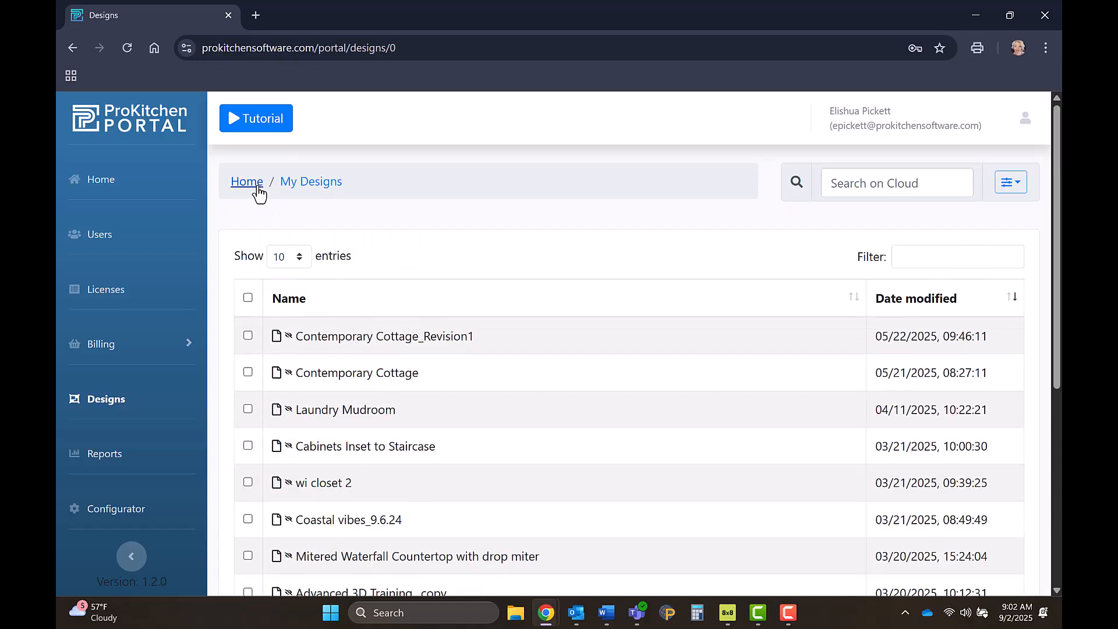
{"action": "left_click", "coordinate": [257, 187]}
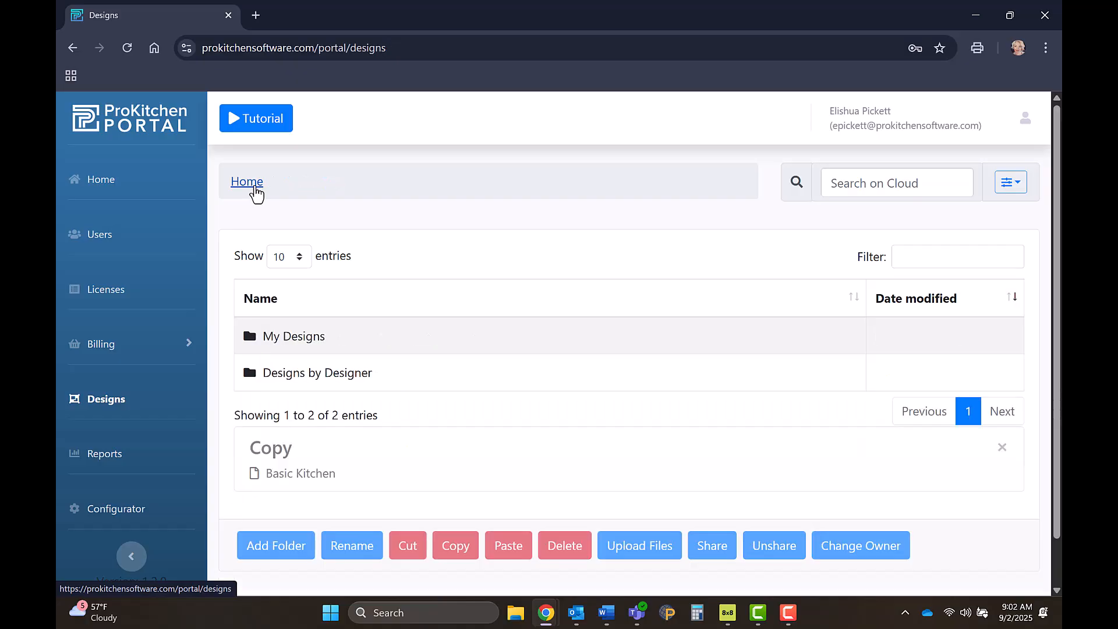
{"action": "double_click", "coordinate": [270, 370]}
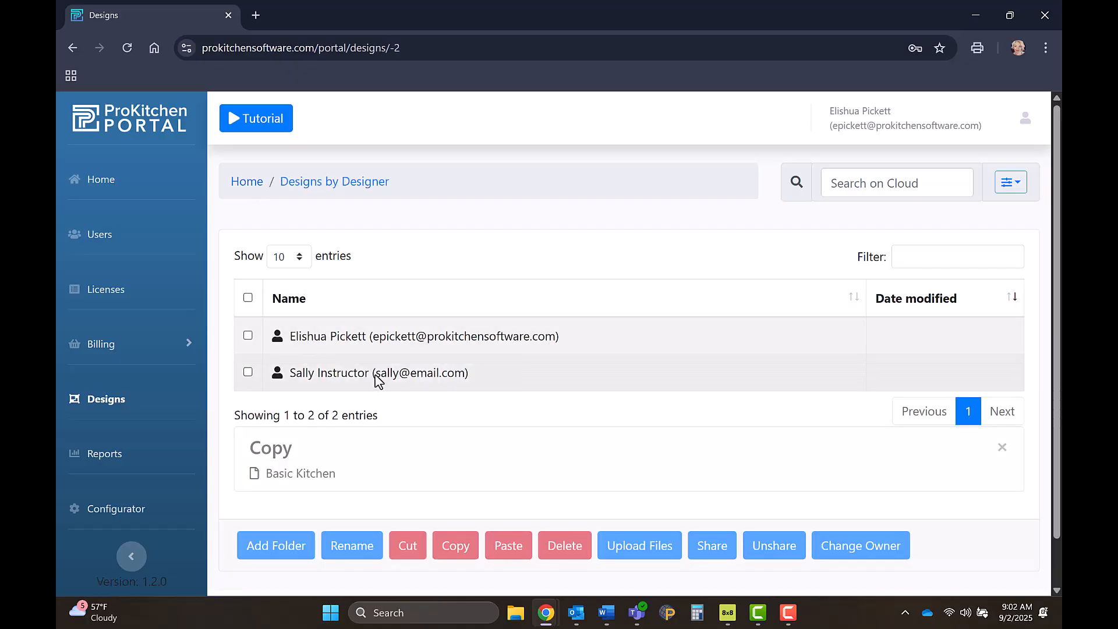
{"action": "double_click", "coordinate": [381, 380]}
Step: Paste Basic Kitchen into the designer's folder, then delete Basic101 from My Designs
{"action": "left_click", "coordinate": [505, 553]}
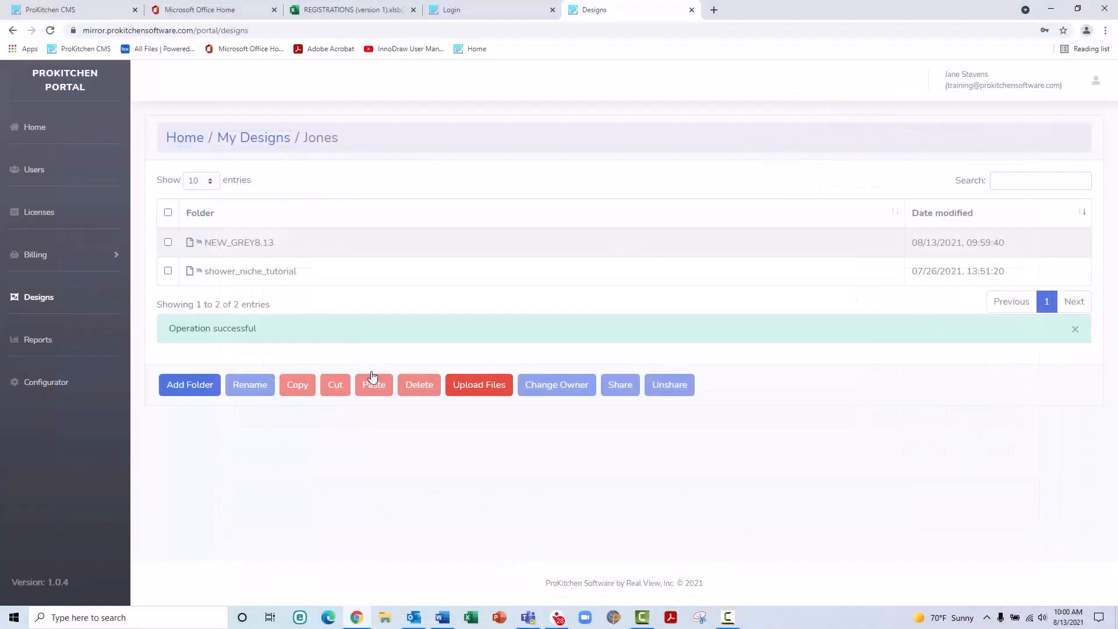
{"action": "left_click", "coordinate": [268, 141]}
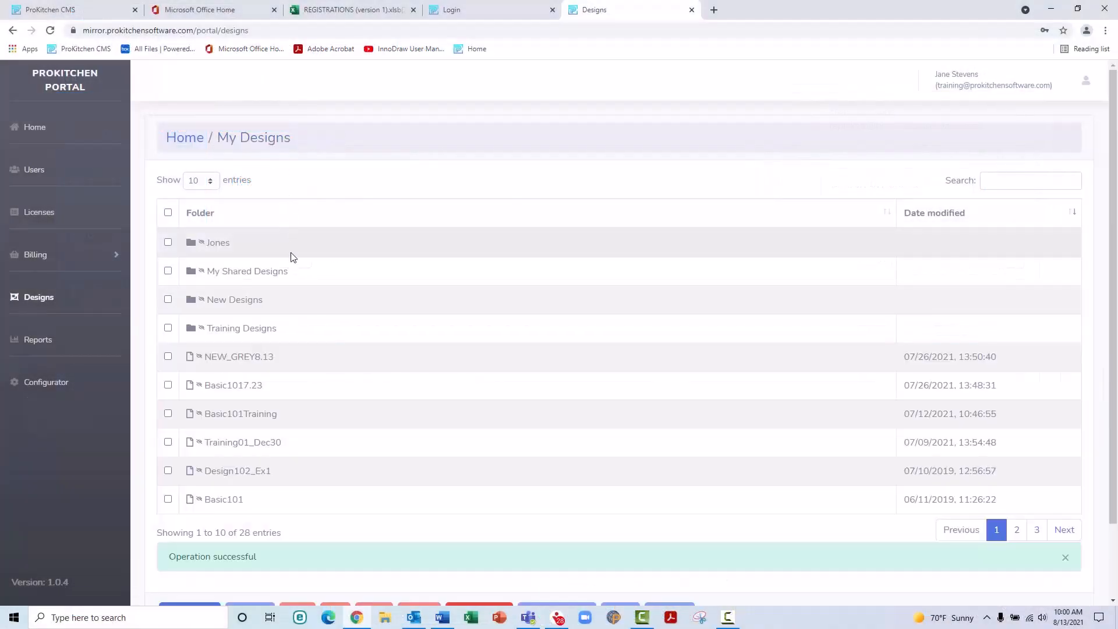
{"action": "left_click", "coordinate": [169, 500]}
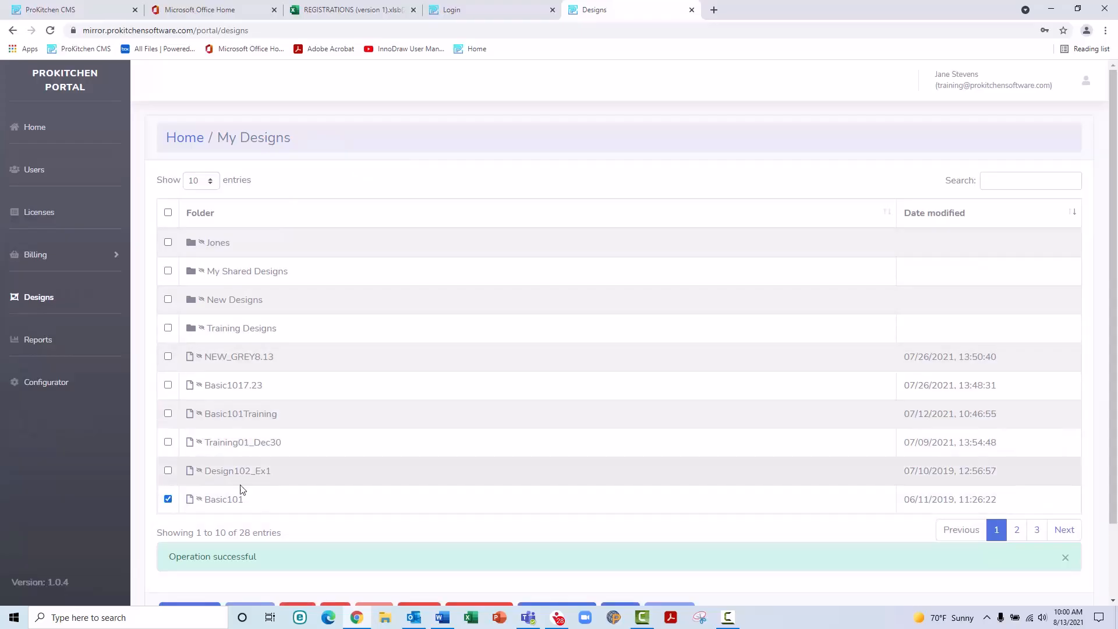
{"action": "scroll", "coordinate": [307, 475], "scroll_direction": "down", "scroll_amount": 2}
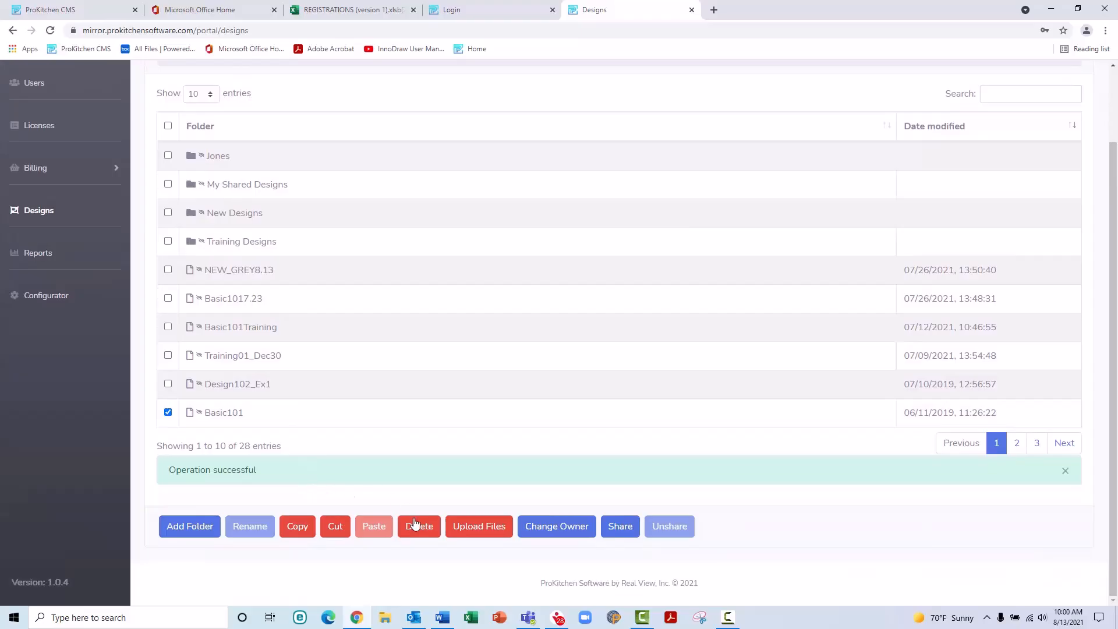
{"action": "left_click", "coordinate": [419, 531]}
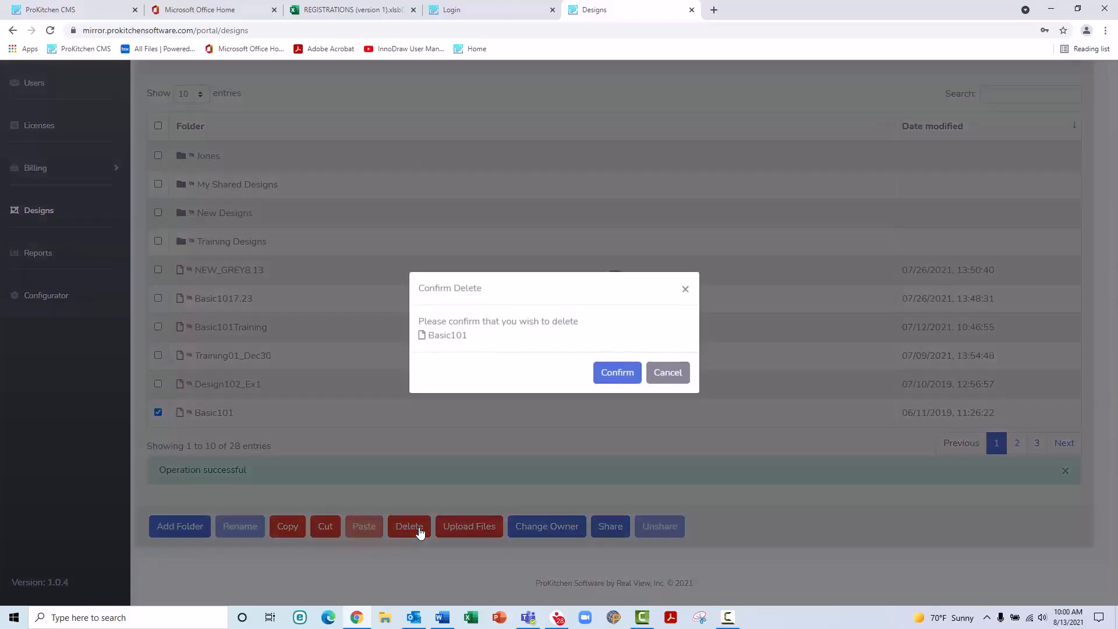
{"action": "left_click", "coordinate": [631, 379]}
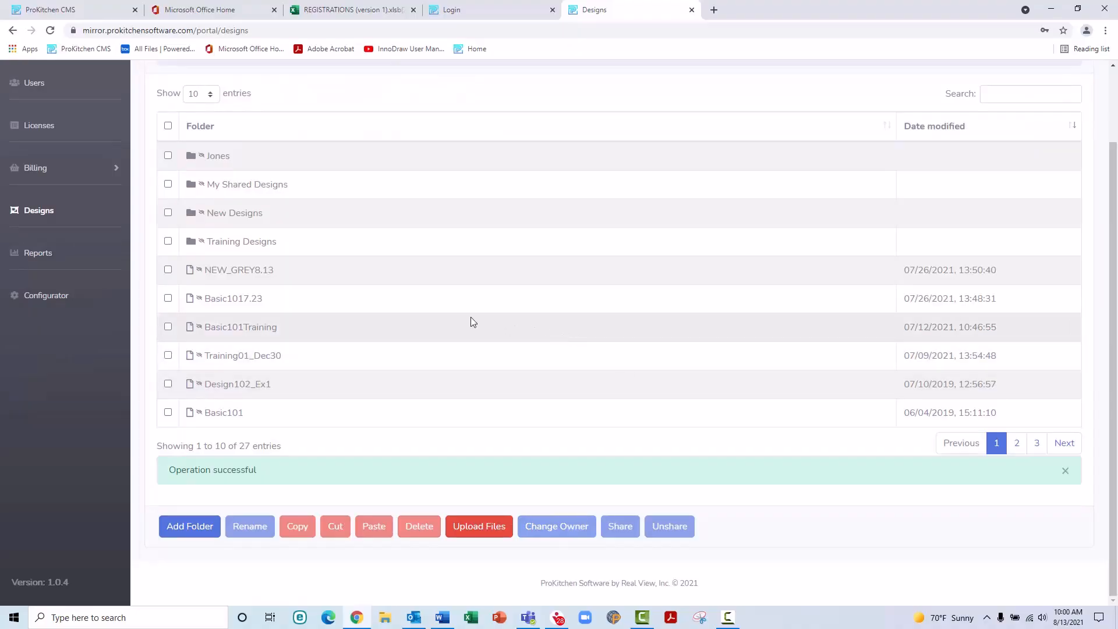
{"action": "left_click", "coordinate": [168, 327]}
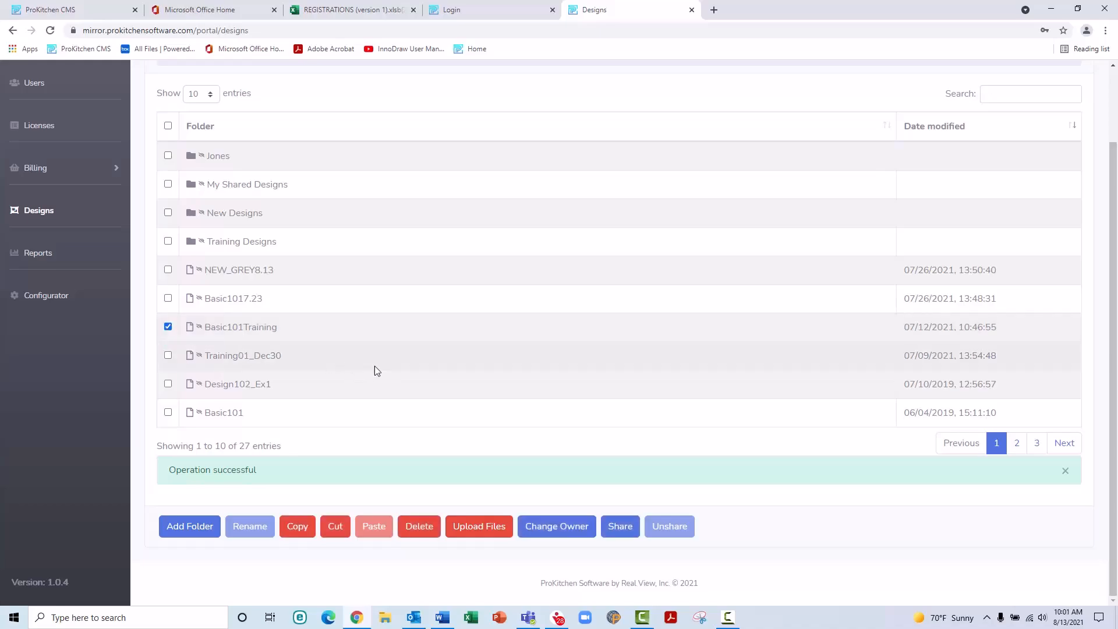
{"action": "left_click", "coordinate": [619, 536]}
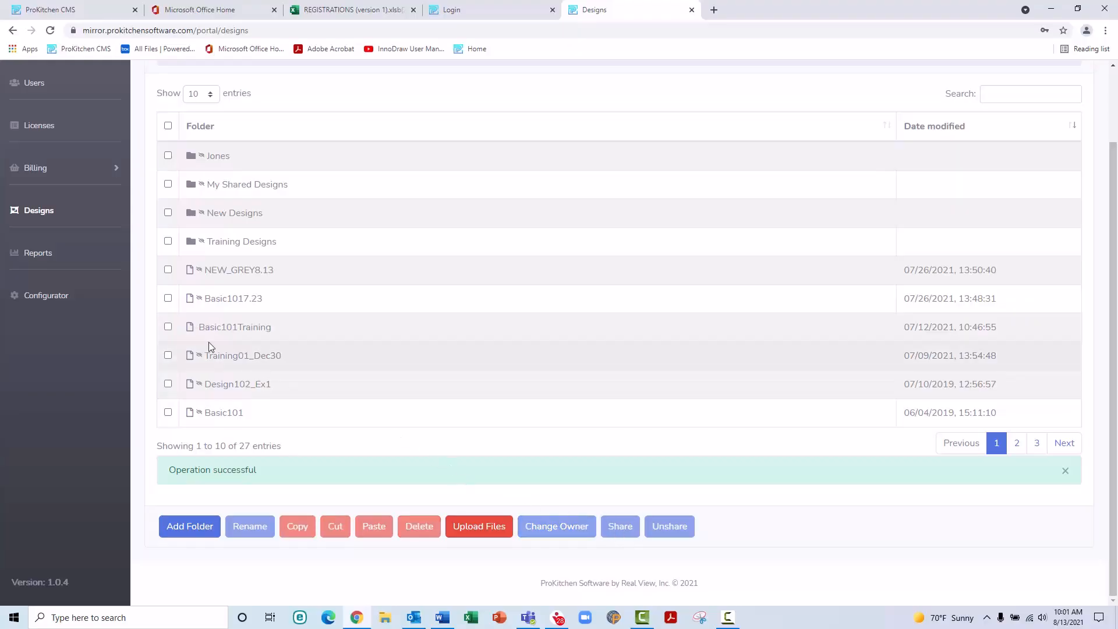
{"action": "left_click", "coordinate": [168, 327]}
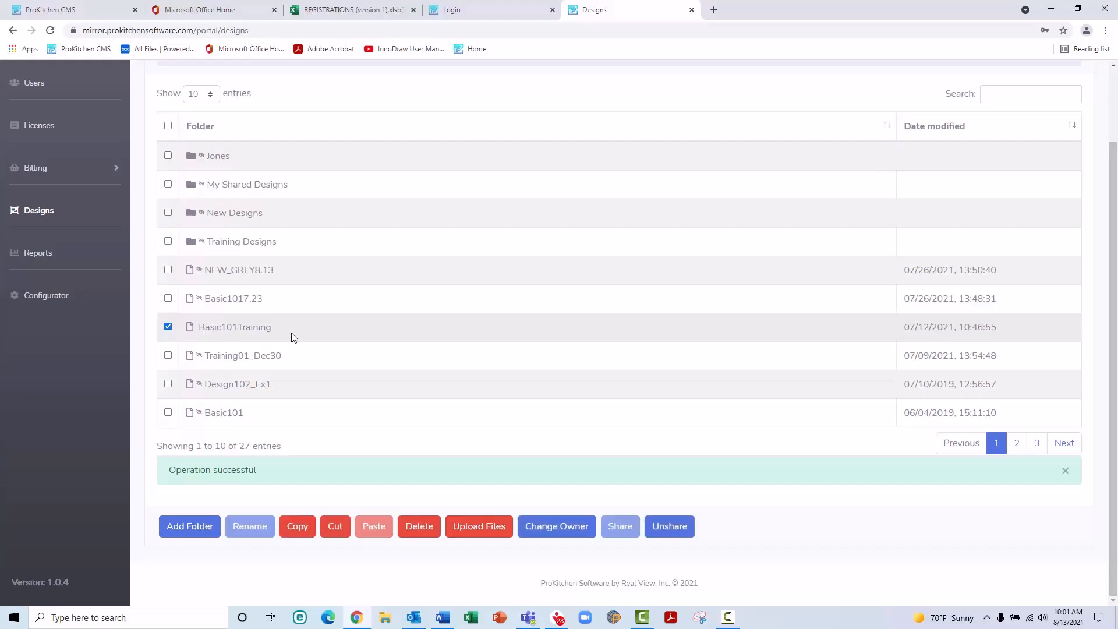
{"action": "left_click", "coordinate": [670, 527]}
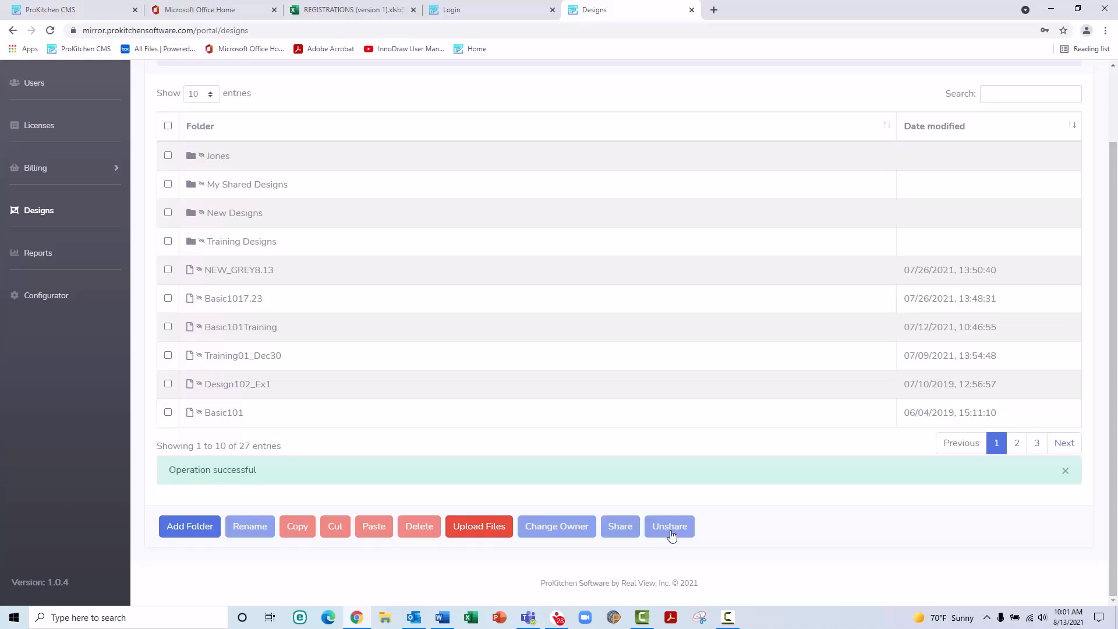
Step: Upload George_Kitchen.dsg from Documents > PROKITCHEN DESIGNS into the current designs folder
{"action": "left_click", "coordinate": [479, 525]}
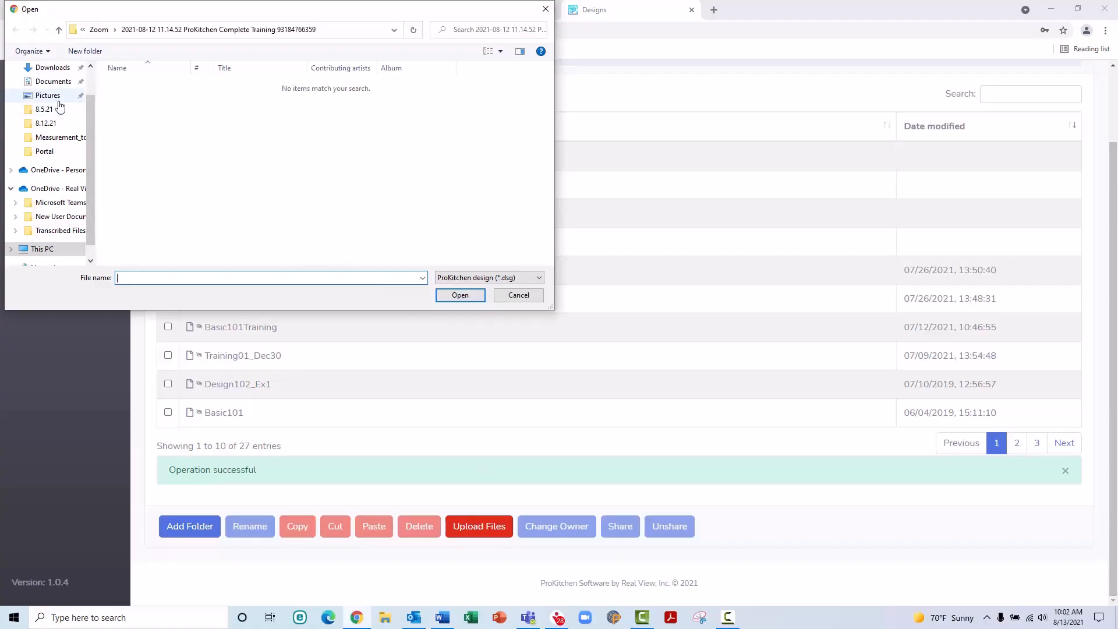
{"action": "left_click", "coordinate": [65, 82]}
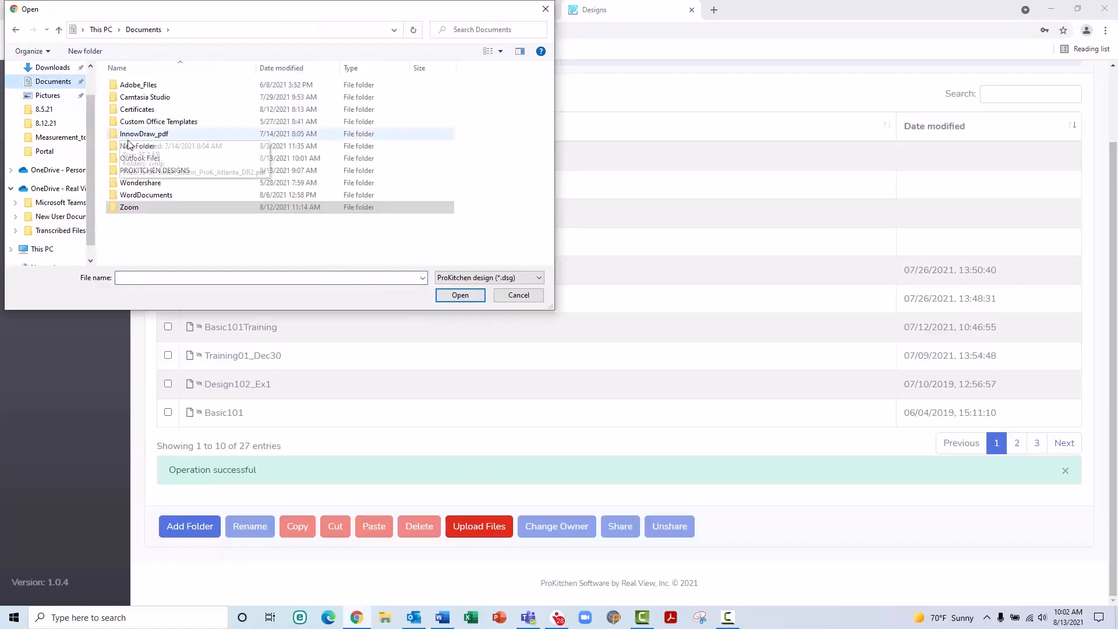
{"action": "double_click", "coordinate": [140, 171]}
{"action": "scroll", "coordinate": [138, 174], "scroll_direction": "down", "scroll_amount": 5}
{"action": "scroll", "coordinate": [139, 175], "scroll_direction": "down", "scroll_amount": 2}
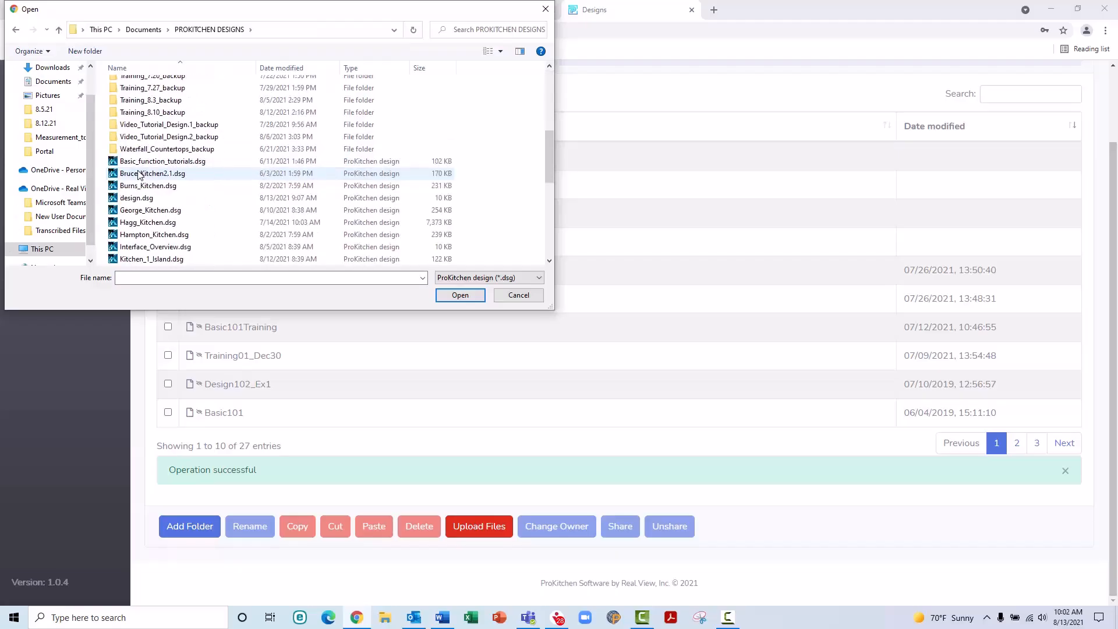
{"action": "left_click", "coordinate": [141, 210]}
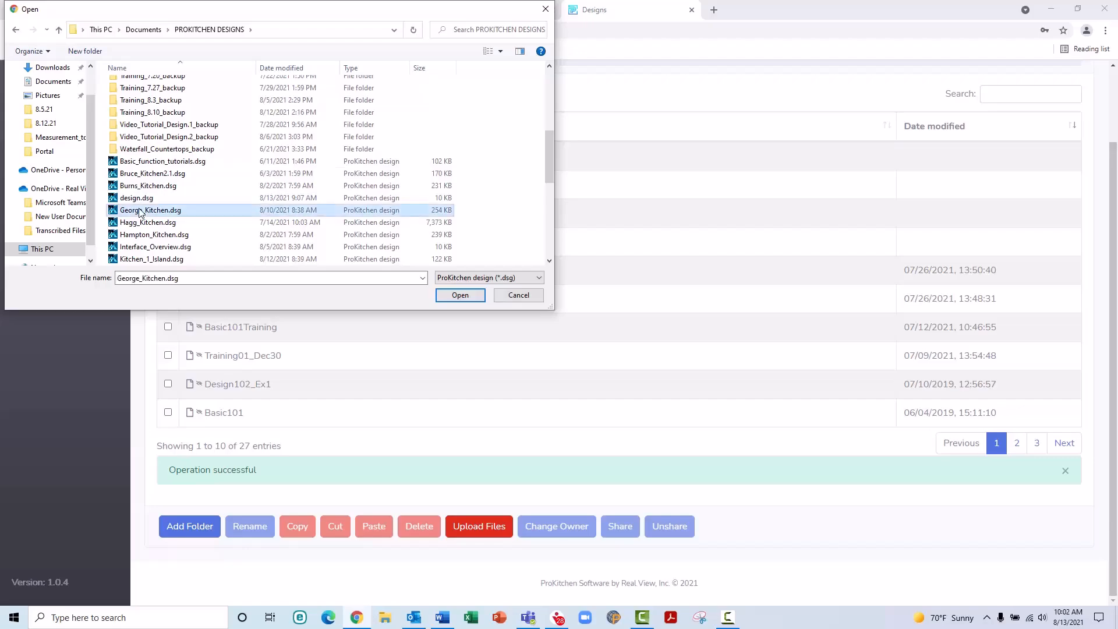
{"action": "left_click", "coordinate": [455, 296]}
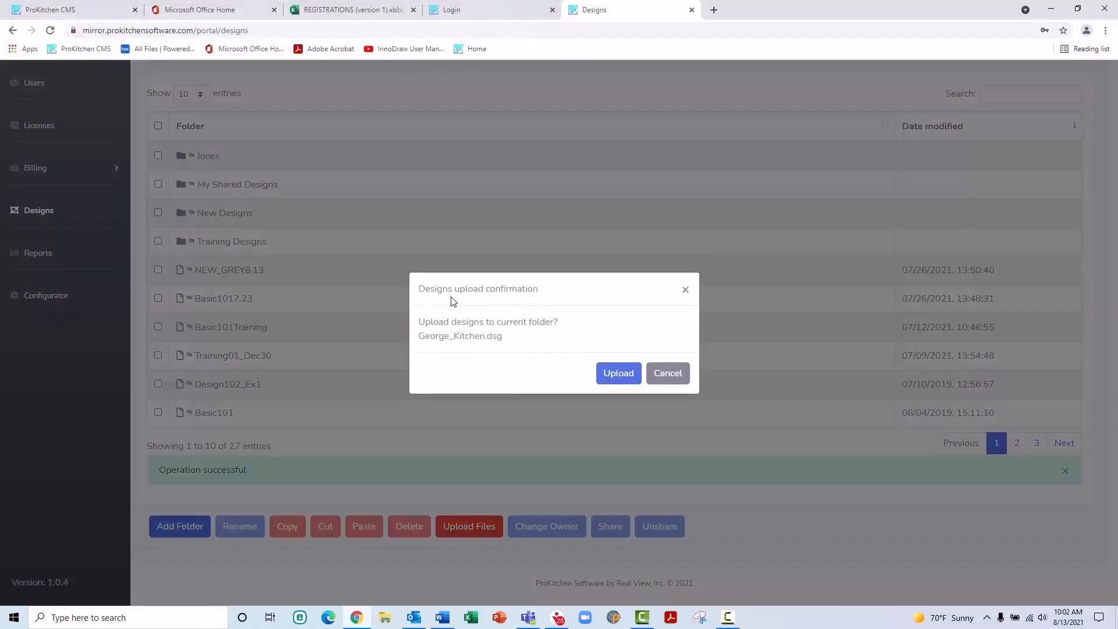
{"action": "left_click", "coordinate": [617, 376]}
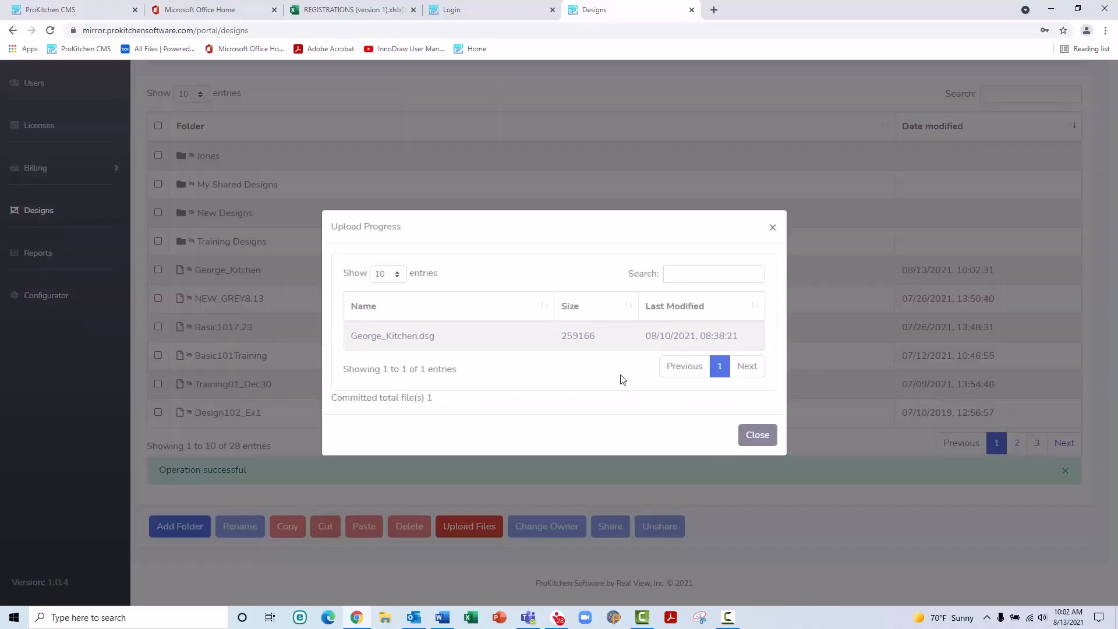
{"action": "left_click", "coordinate": [751, 437]}
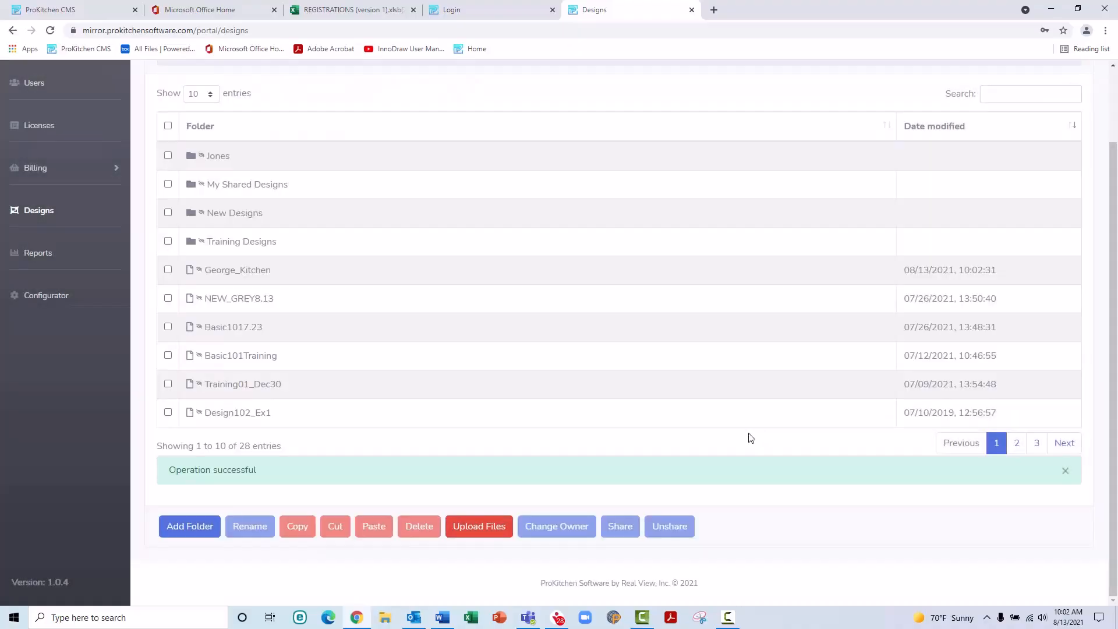
Step: Open a designer's folder under Designs by Designer and check Waterfall_Countertops(1)
{"action": "left_click", "coordinate": [38, 210]}
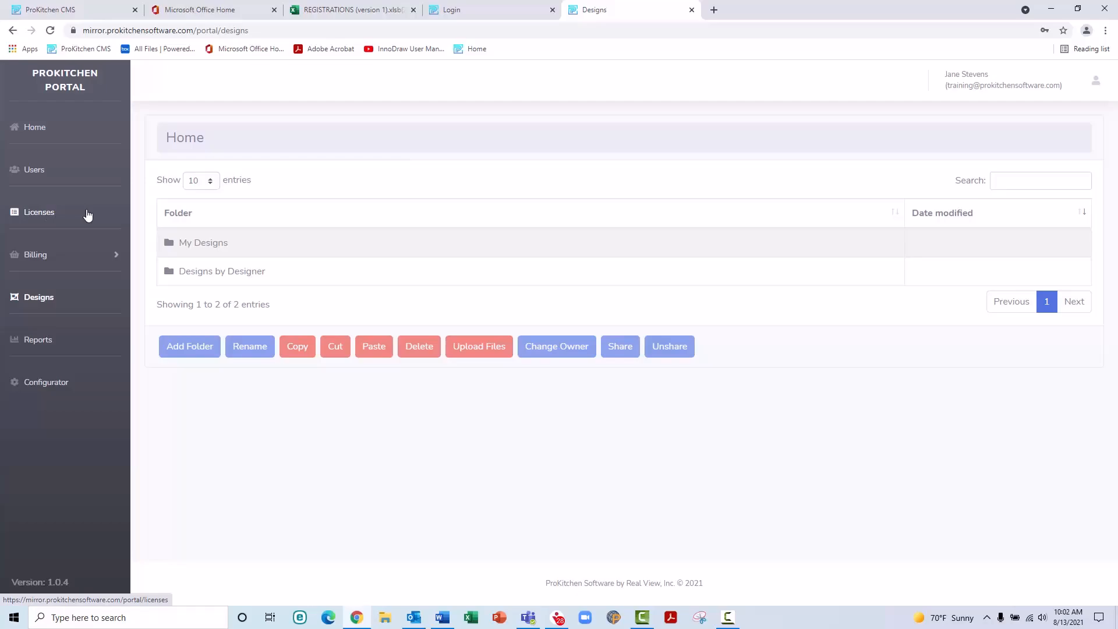
{"action": "left_click", "coordinate": [210, 272]}
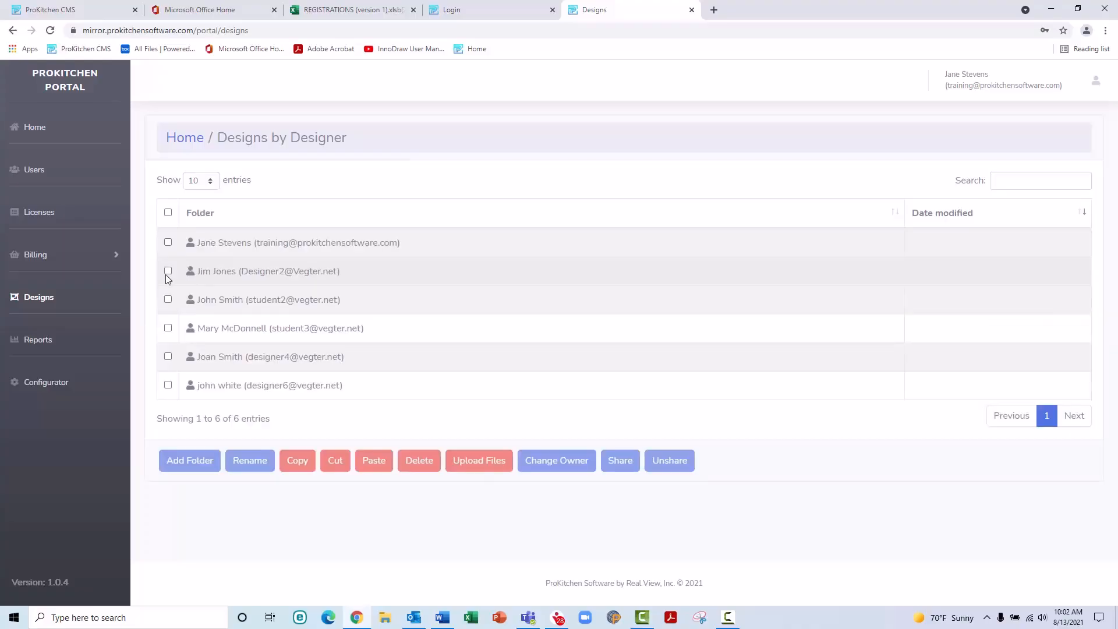
{"action": "left_click", "coordinate": [203, 298]}
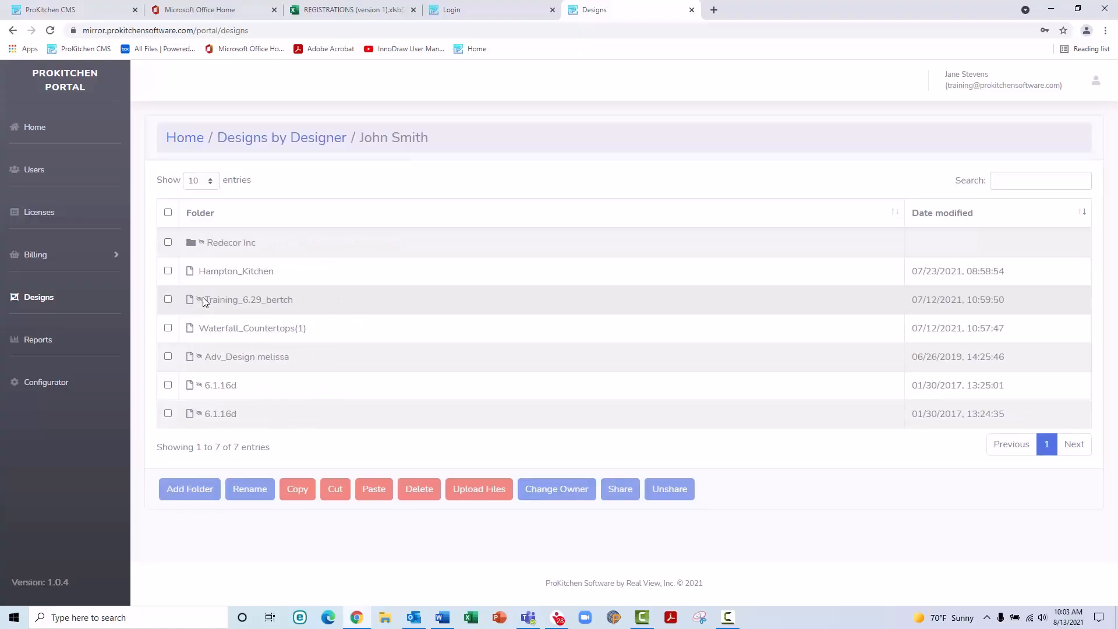
{"action": "left_click", "coordinate": [168, 329]}
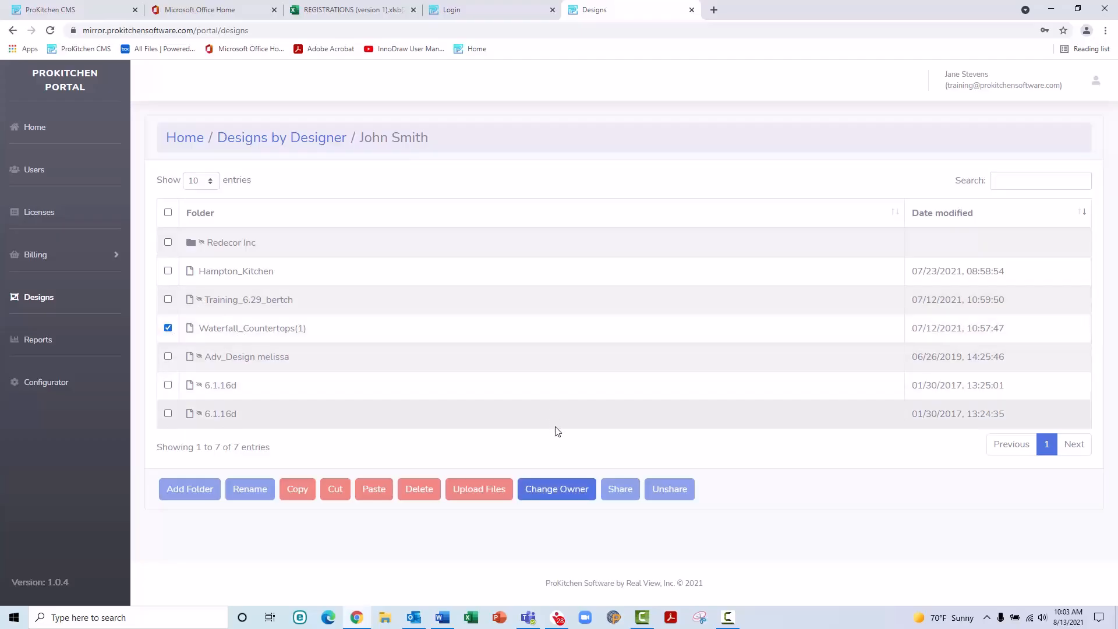
Step: Reassign Waterfall_Countertops(1) to another designer through Change Owner and confirm
{"action": "left_click", "coordinate": [564, 489]}
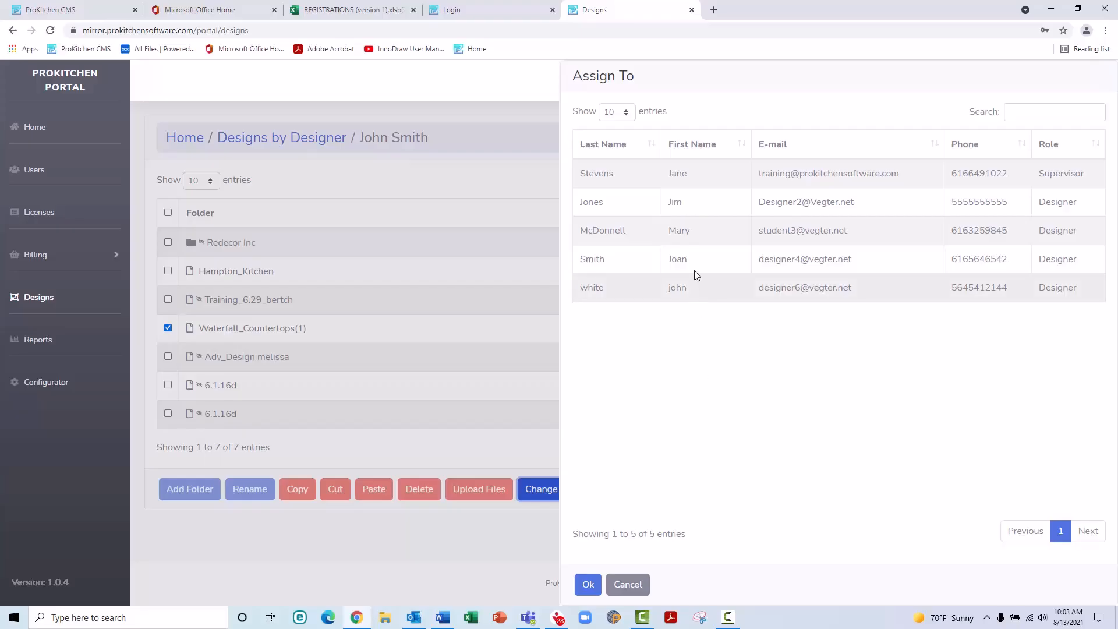
{"action": "left_click", "coordinate": [693, 231]}
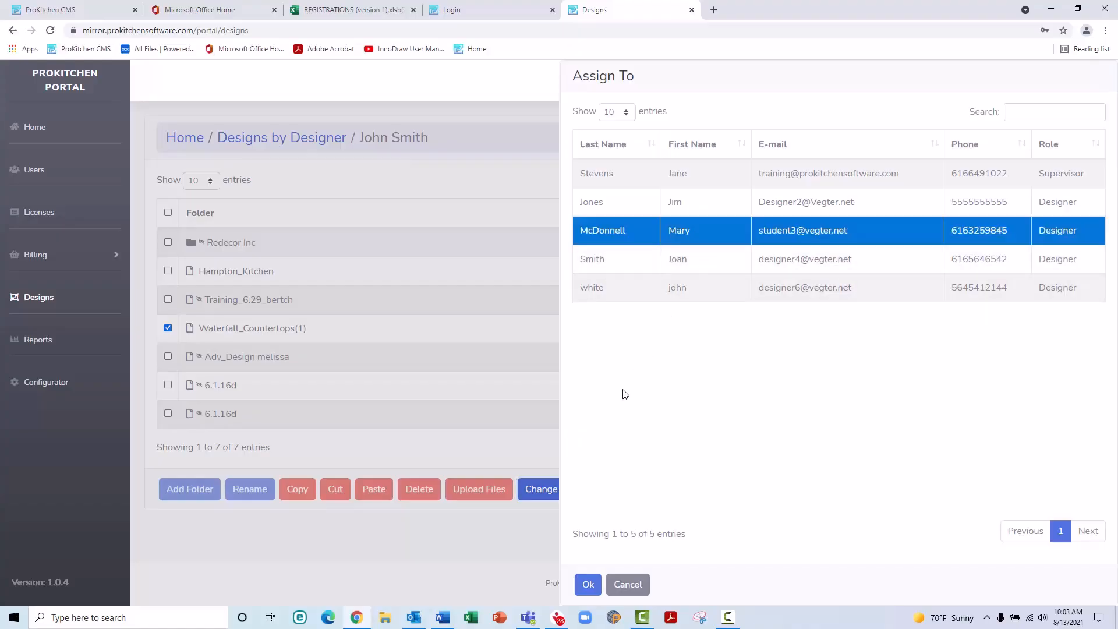
{"action": "left_click", "coordinate": [588, 583]}
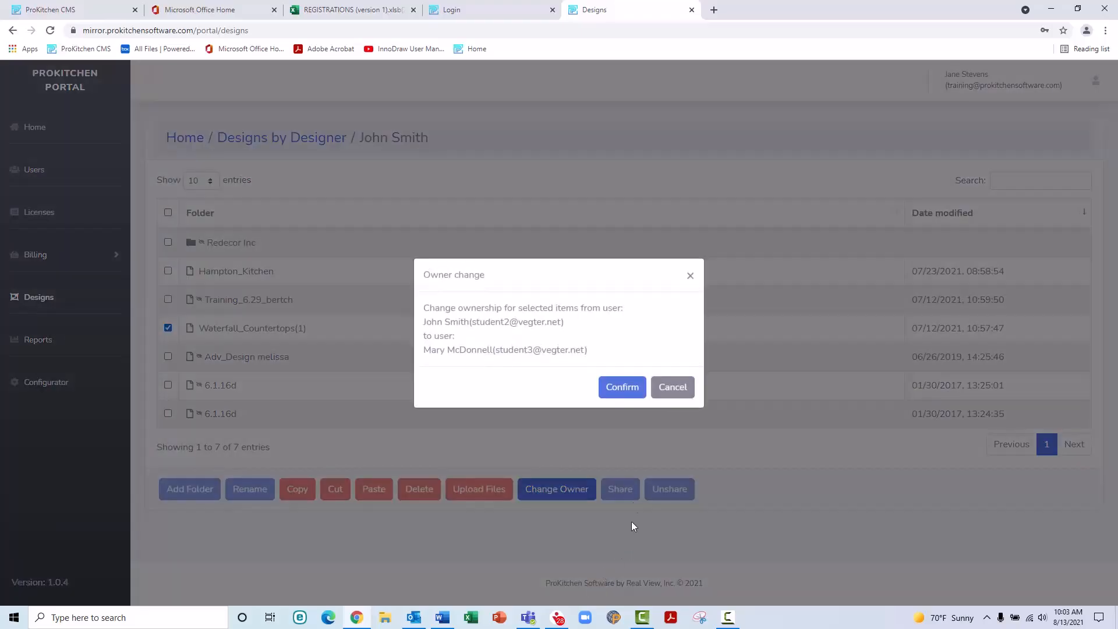
{"action": "left_click", "coordinate": [629, 388]}
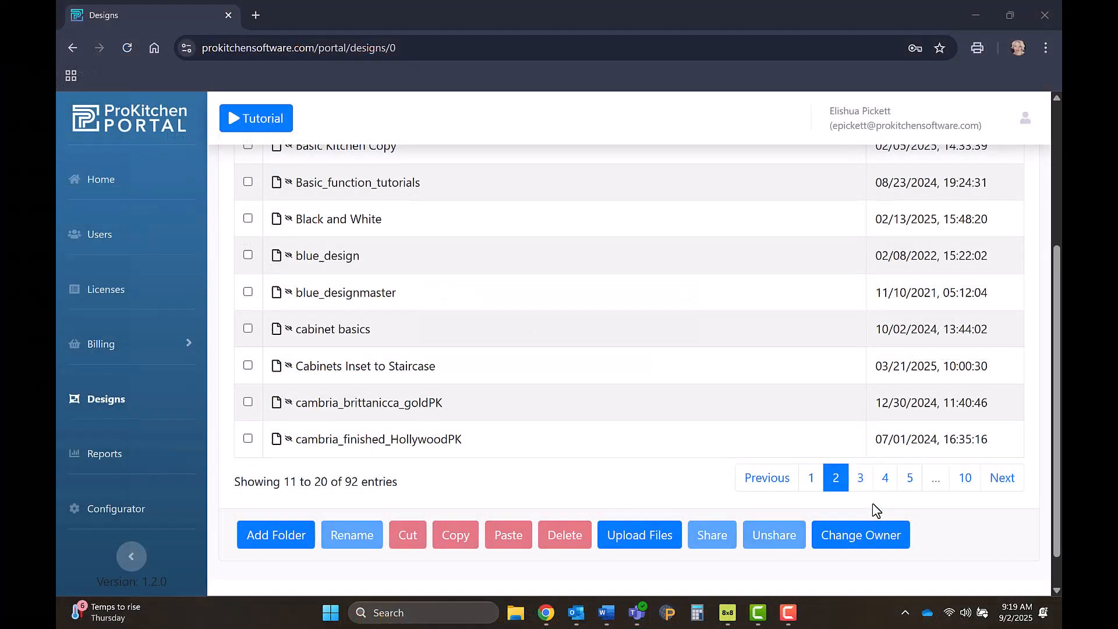
Step: Search the cloud for 'ceiling' designs
{"action": "scroll", "coordinate": [876, 510], "scroll_direction": "up", "scroll_amount": 5}
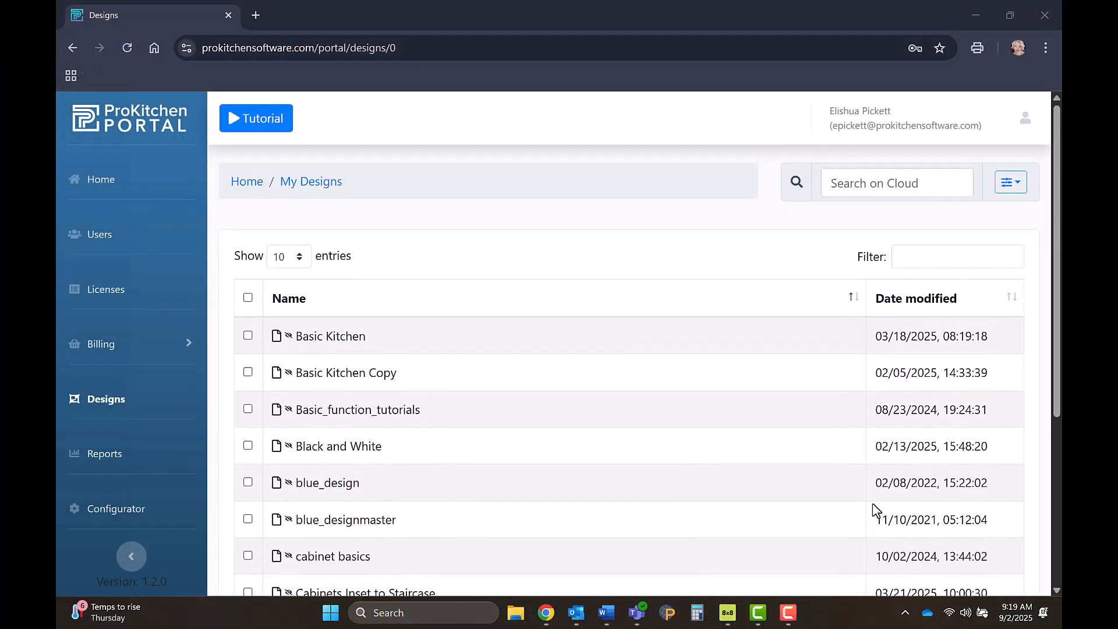
{"action": "left_click", "coordinate": [919, 186]}
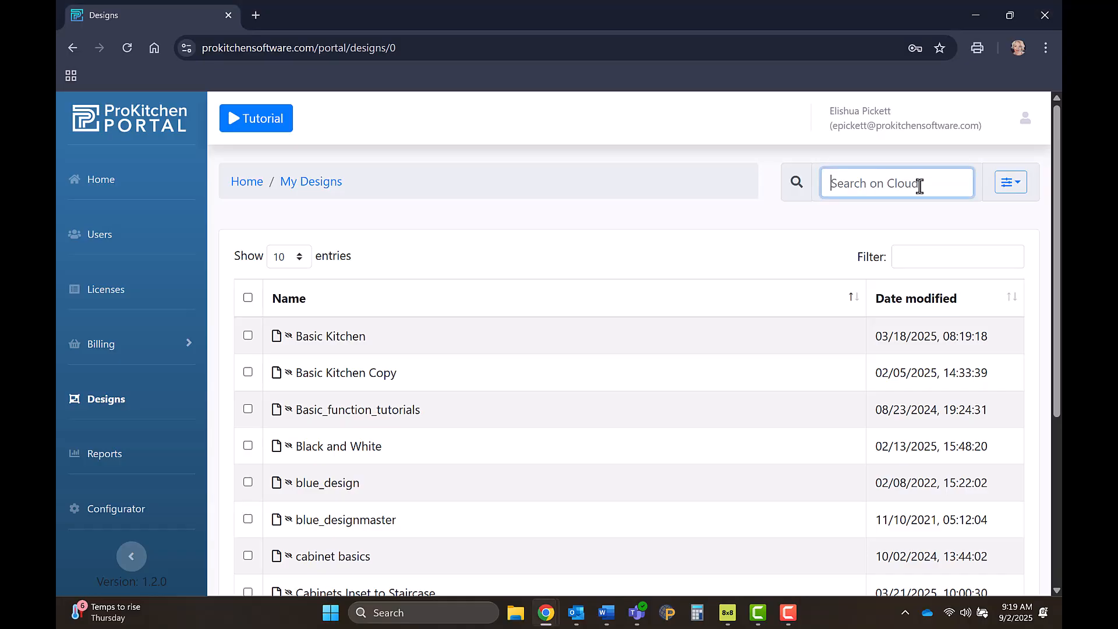
{"action": "type", "text": "ceiling"}
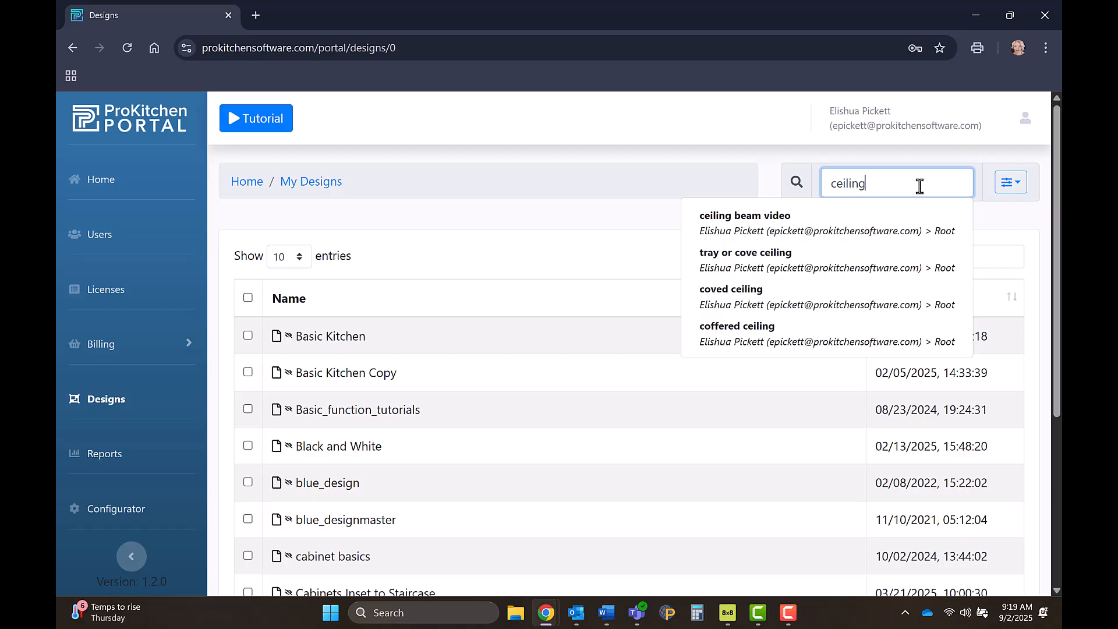
{"action": "key", "text": "Return"}
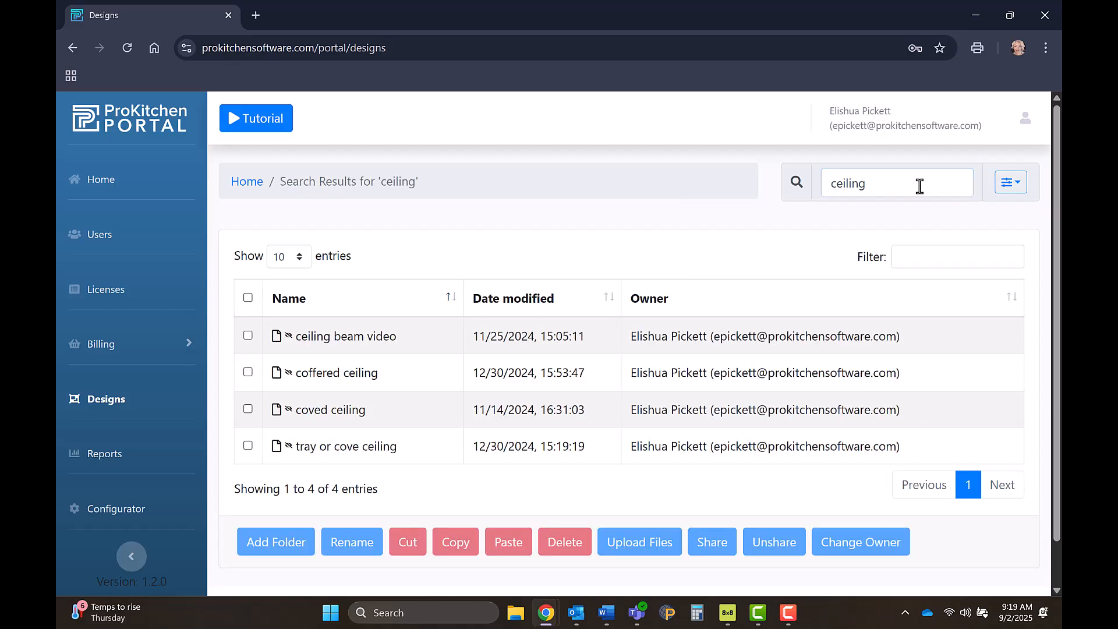
Step: Clear the search and browse the Design Owner and Design Date From filter options
{"action": "left_click", "coordinate": [803, 181]}
{"action": "key", "text": "BackSpace"}
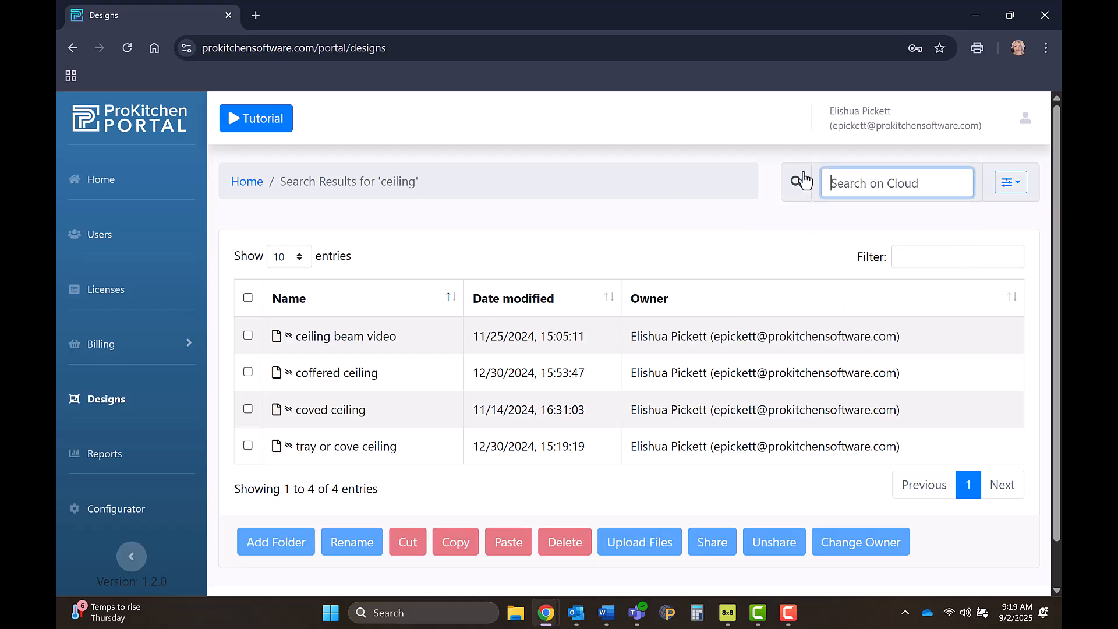
{"action": "left_click", "coordinate": [1013, 185]}
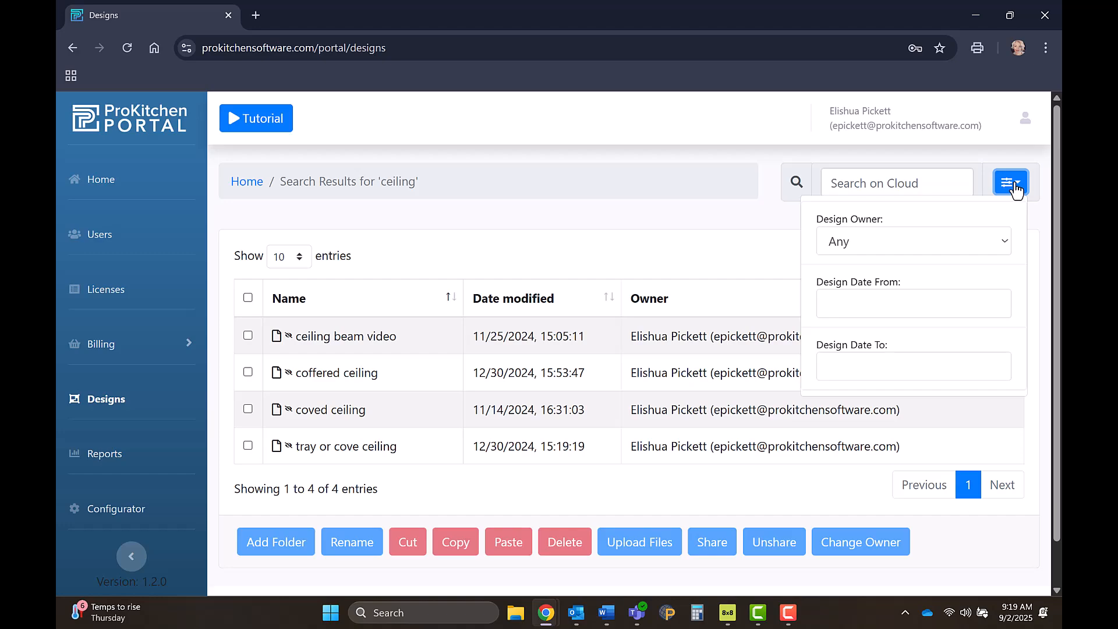
{"action": "left_click", "coordinate": [1002, 245]}
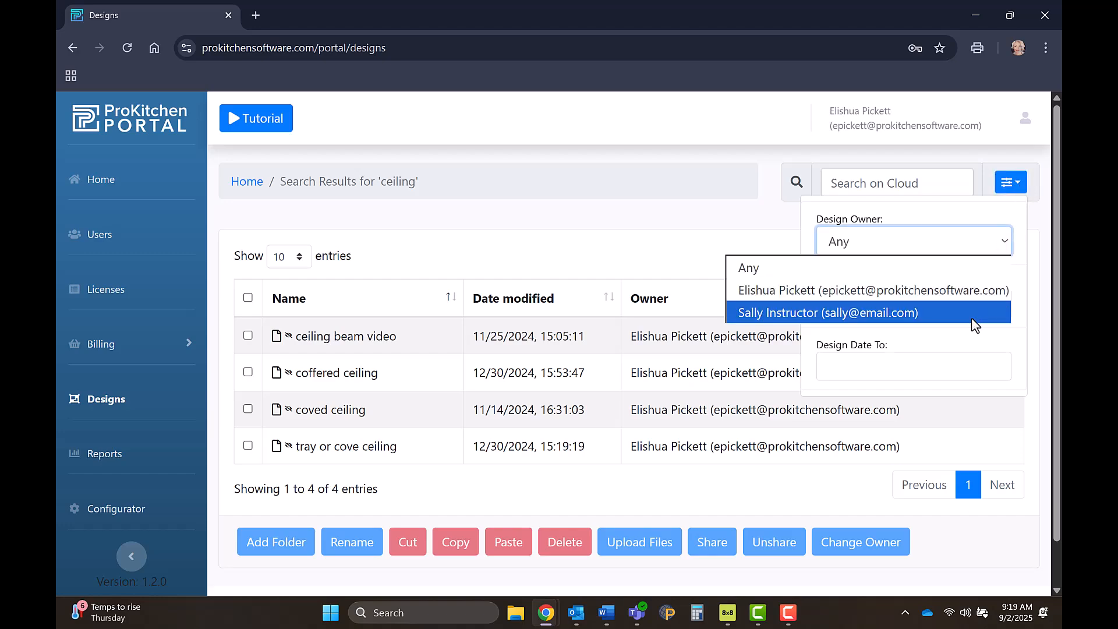
{"action": "left_click", "coordinate": [888, 269]}
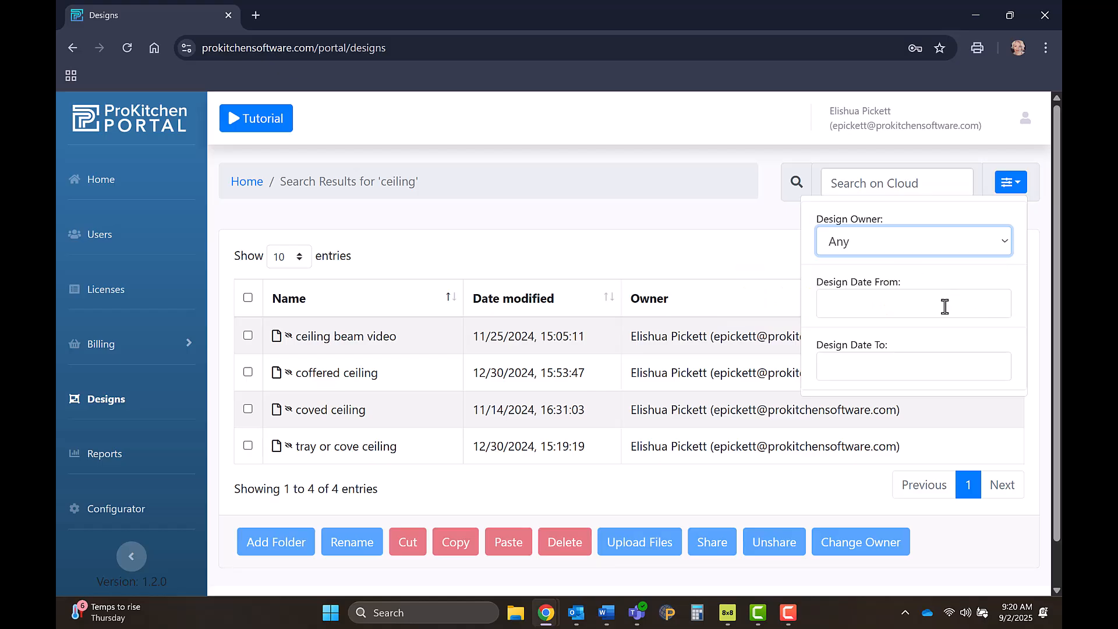
{"action": "left_click", "coordinate": [935, 306]}
{"action": "left_click", "coordinate": [830, 336]}
{"action": "left_click", "coordinate": [830, 337]}
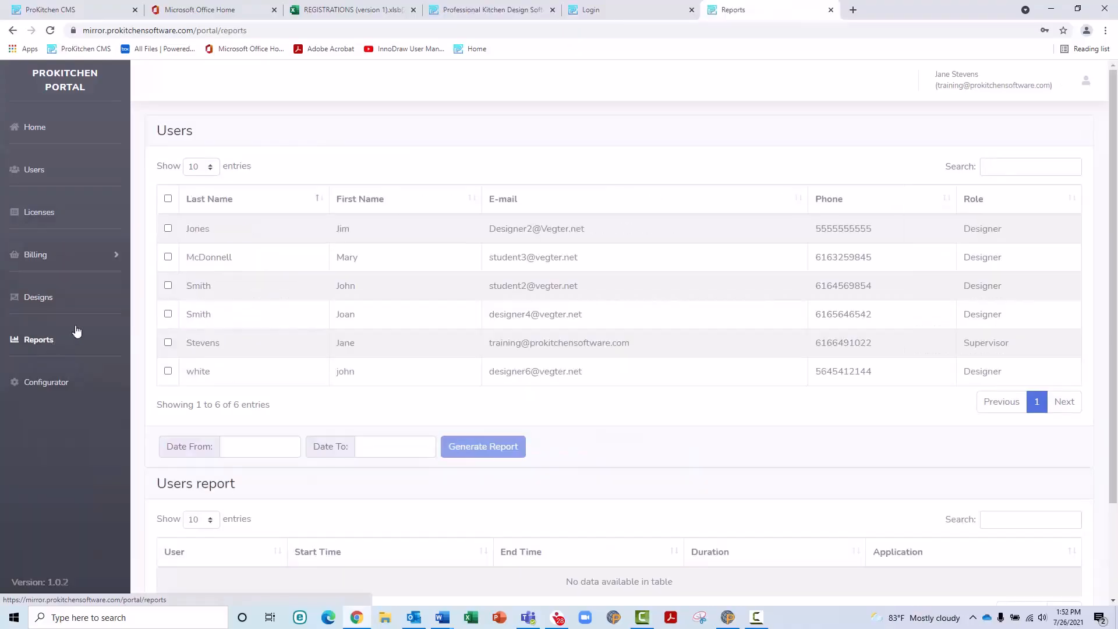
Step: Generate a users report for the designer and supervisor from 07/01/2021 to 07/26/2021
{"action": "left_click", "coordinate": [168, 229]}
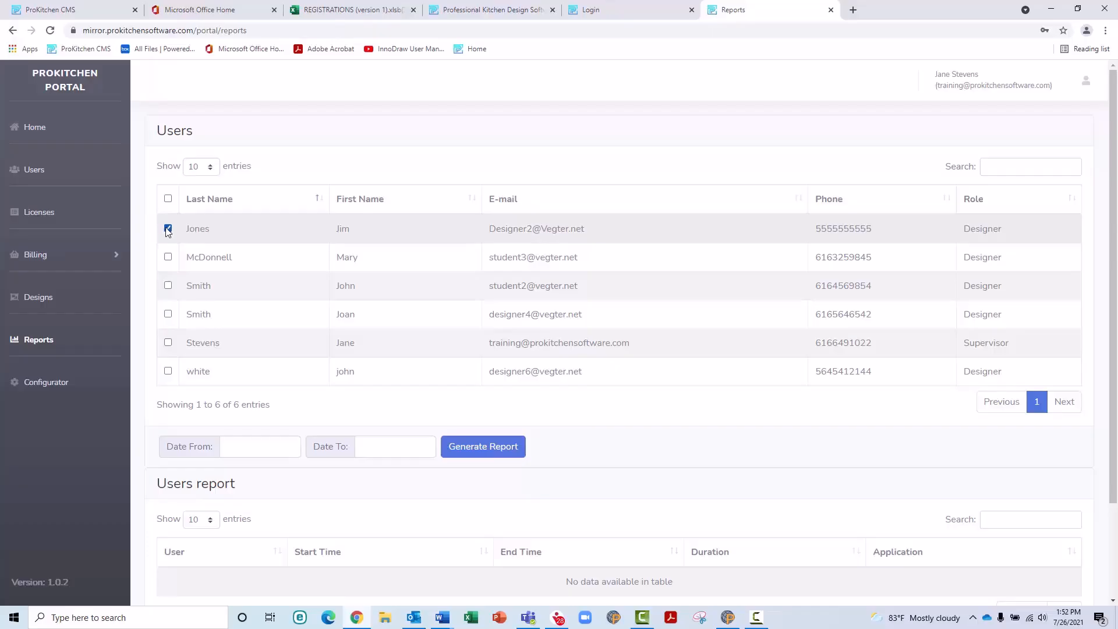
{"action": "left_click", "coordinate": [167, 343]}
{"action": "left_click", "coordinate": [254, 444]}
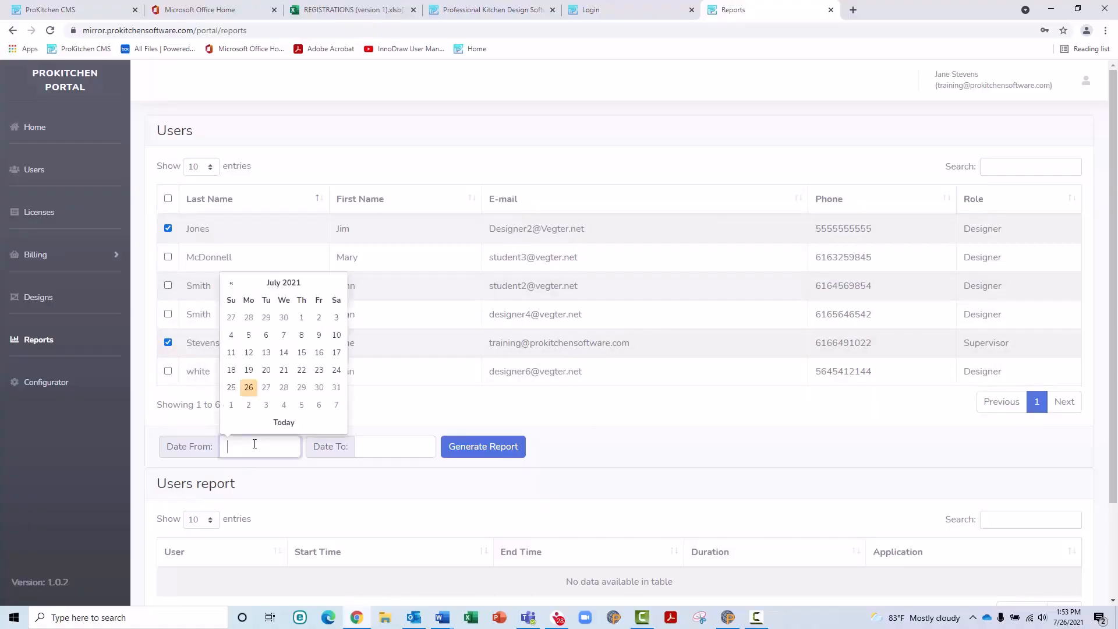
{"action": "left_click", "coordinate": [300, 320]}
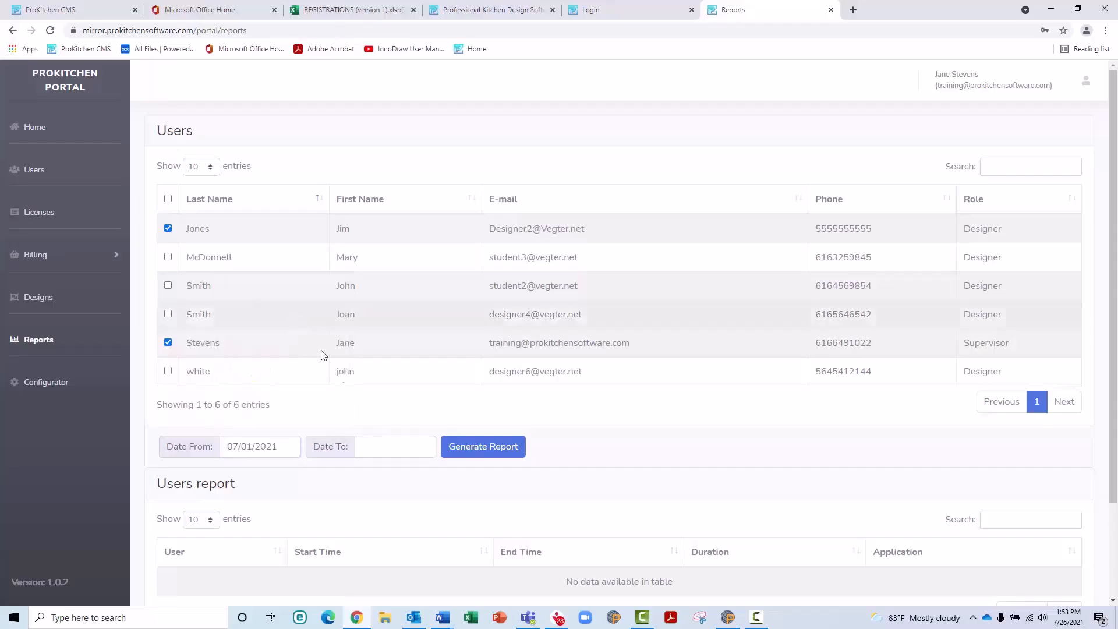
{"action": "left_click", "coordinate": [381, 451]}
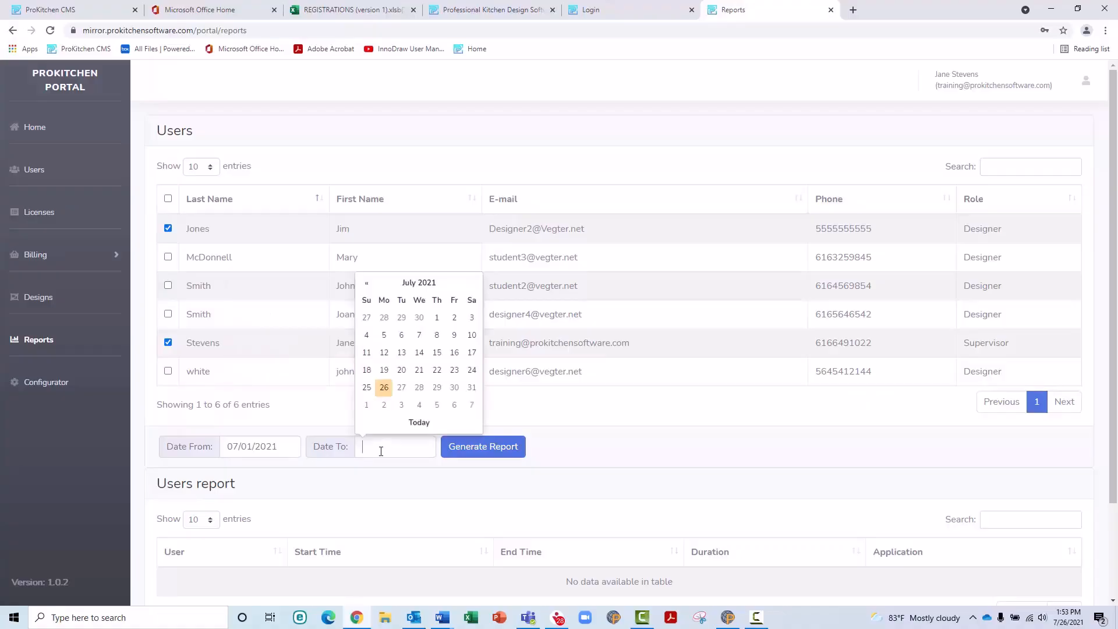
{"action": "left_click", "coordinate": [383, 389]}
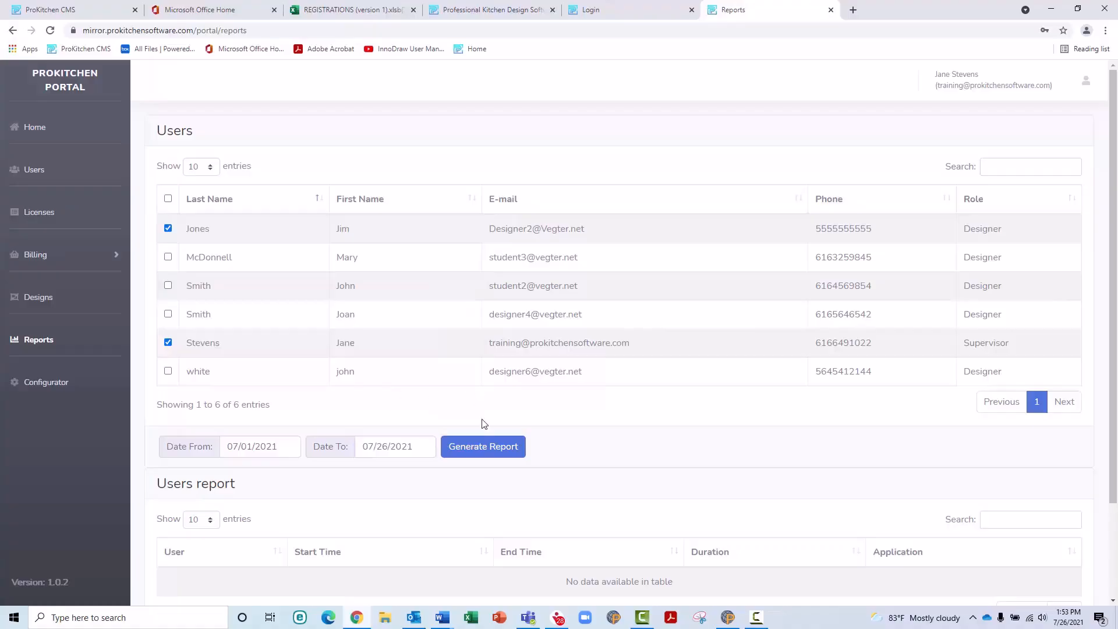
{"action": "left_click", "coordinate": [489, 453]}
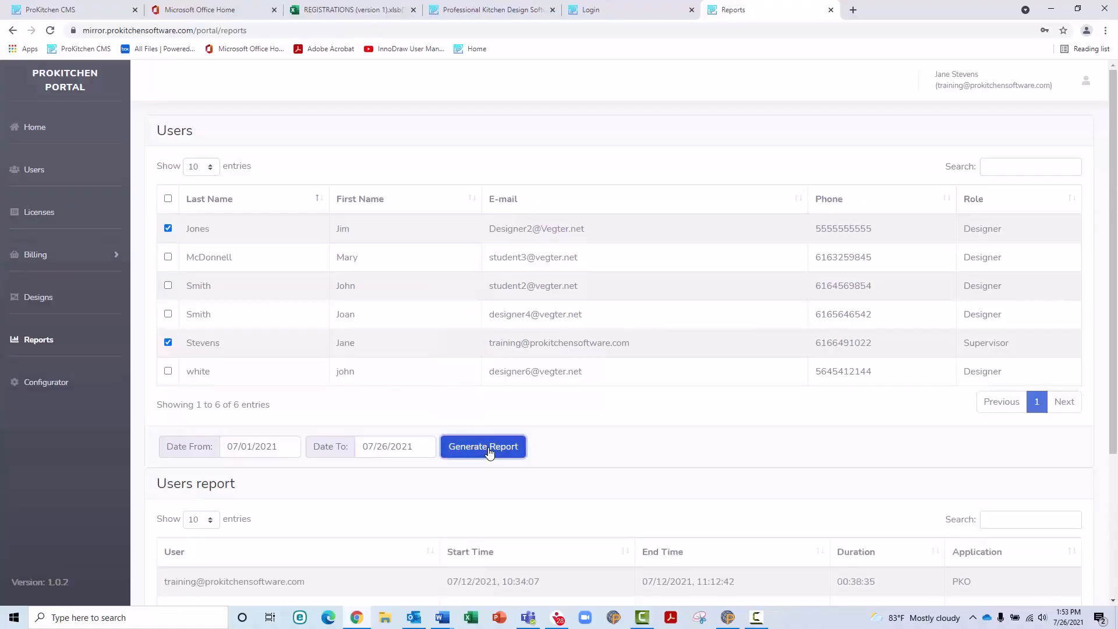
Step: Export the usage report as both an Excel file and a PDF
{"action": "scroll", "coordinate": [489, 453], "scroll_direction": "down", "scroll_amount": 3}
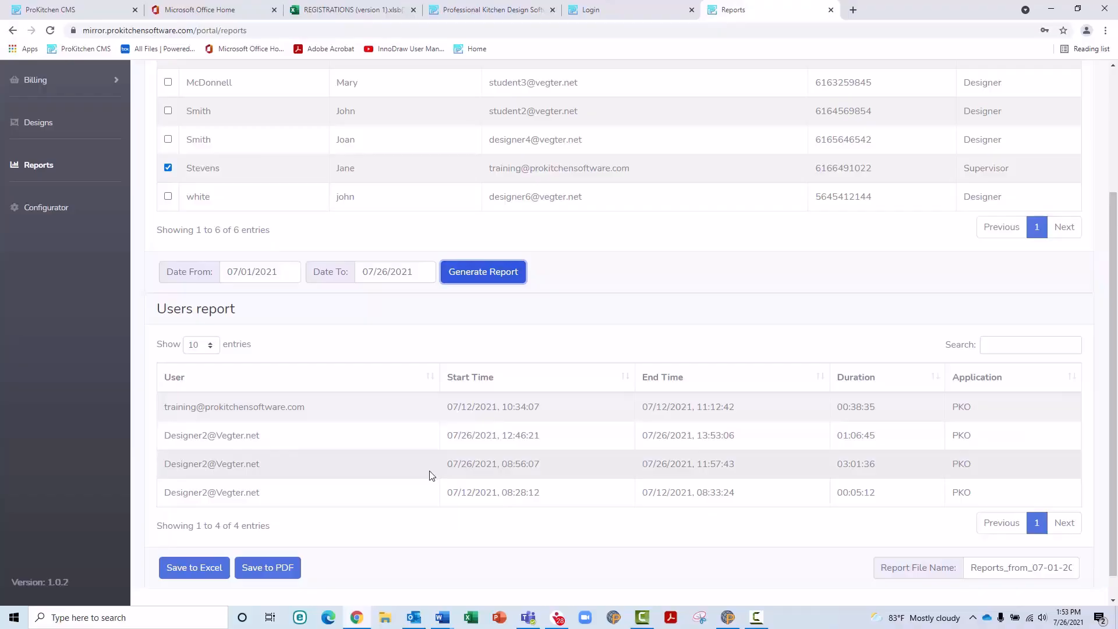
{"action": "scroll", "coordinate": [431, 476], "scroll_direction": "down", "scroll_amount": 1}
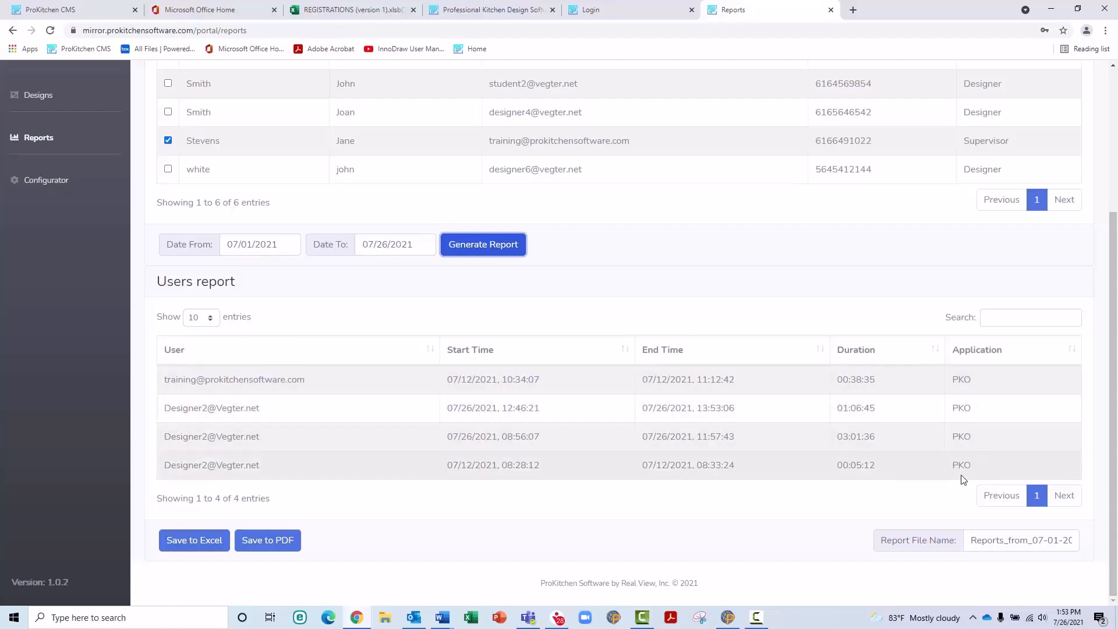
{"action": "left_click", "coordinate": [194, 550]}
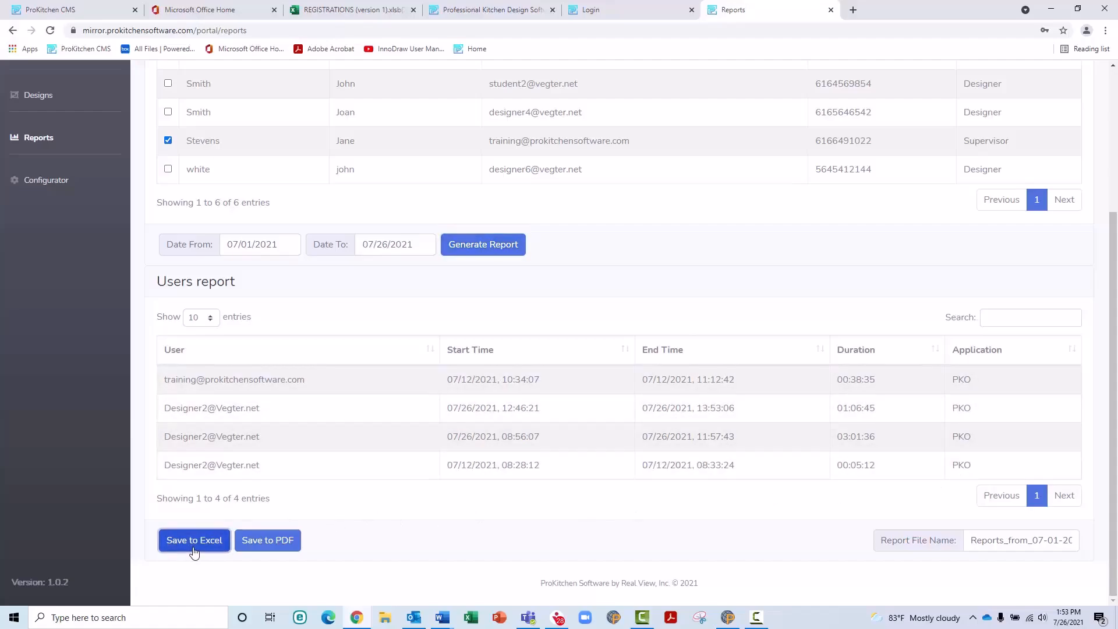
{"action": "left_click", "coordinate": [297, 549]}
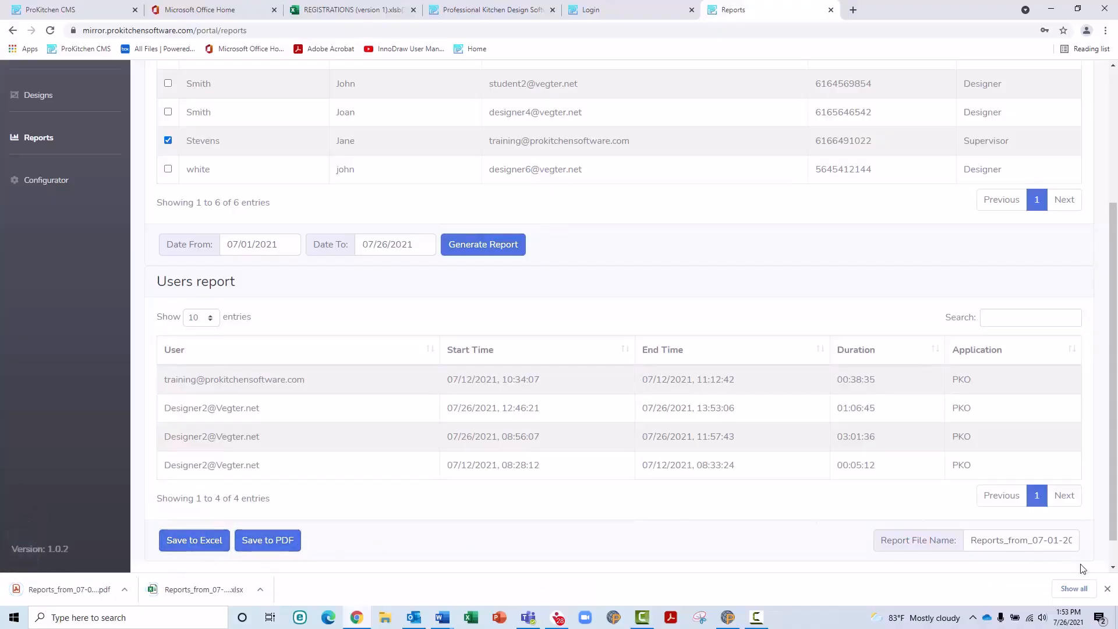
Step: Rename the report file to 'july', close the downloads bar and go to the Configurator
{"action": "left_click_drag", "start_coordinate": [1076, 543], "coordinate": [955, 559]}
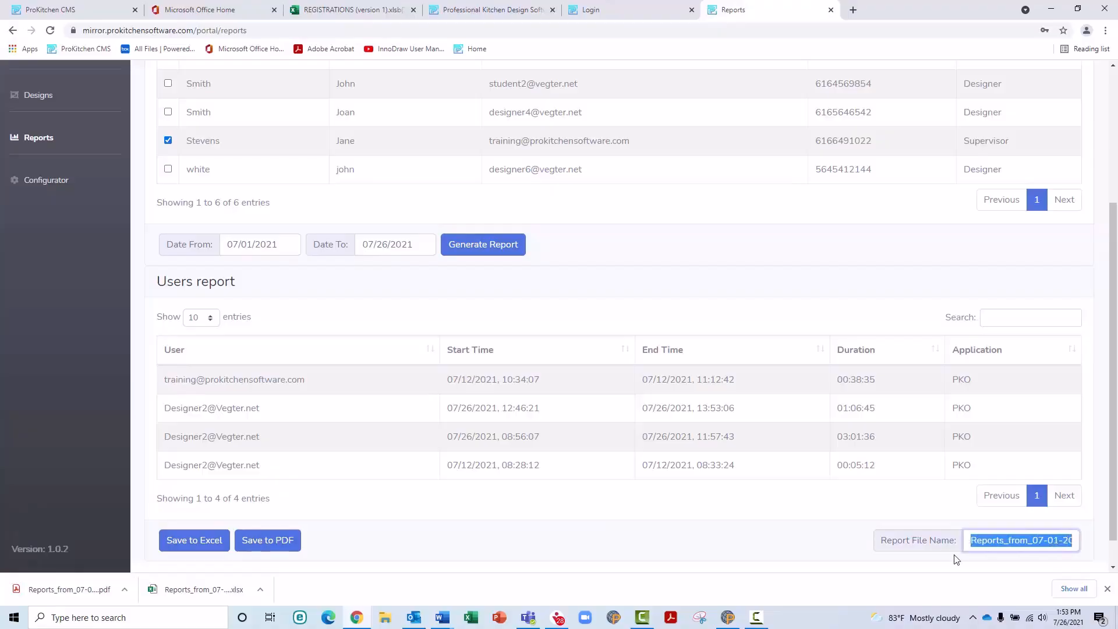
{"action": "type", "text": "july21_to_07-26-2021"}
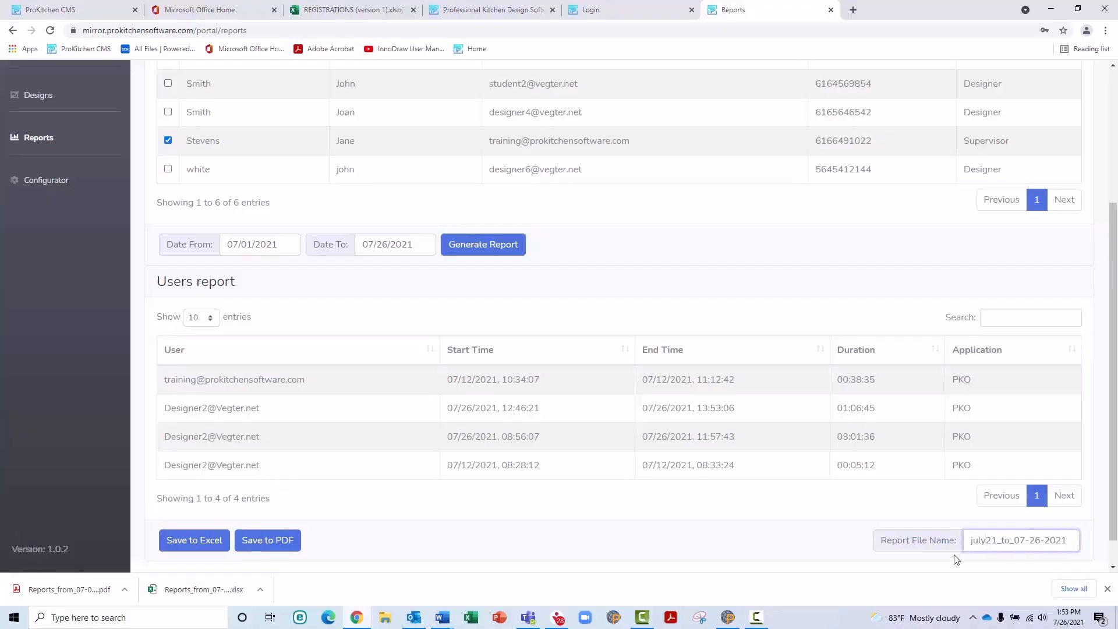
{"action": "left_click", "coordinate": [1107, 589]}
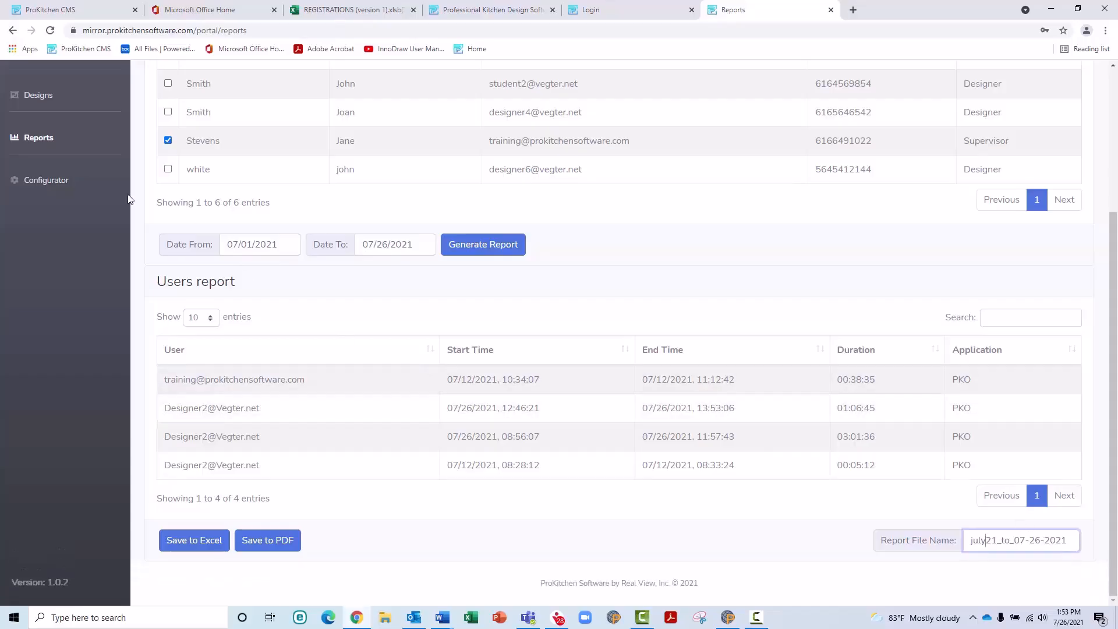
{"action": "left_click", "coordinate": [47, 193]}
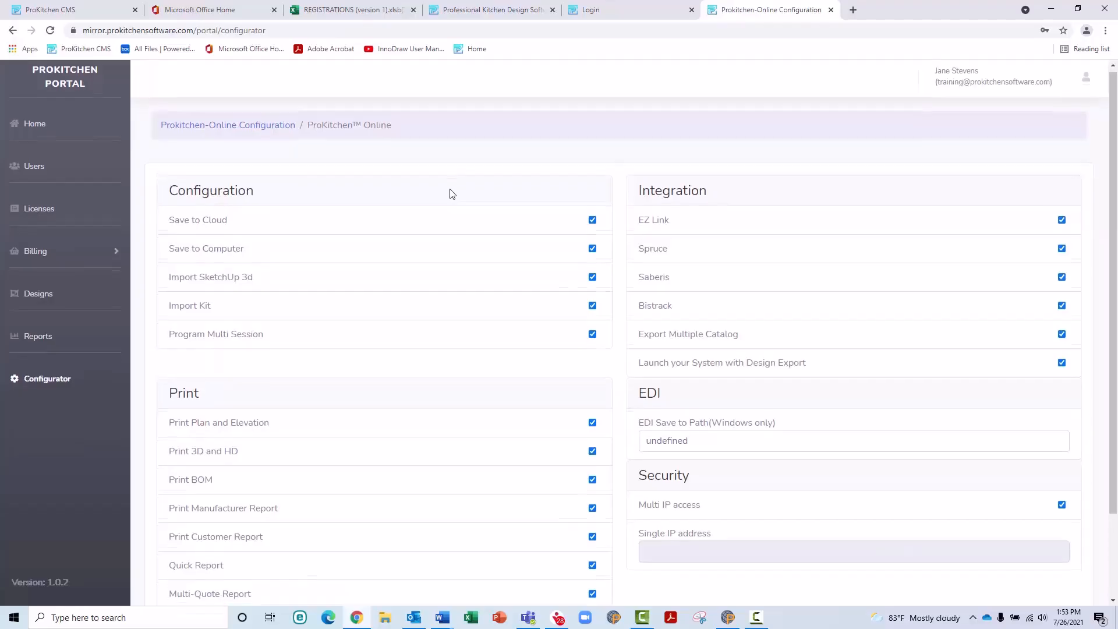
{"action": "scroll", "coordinate": [452, 194], "scroll_direction": "down", "scroll_amount": 1}
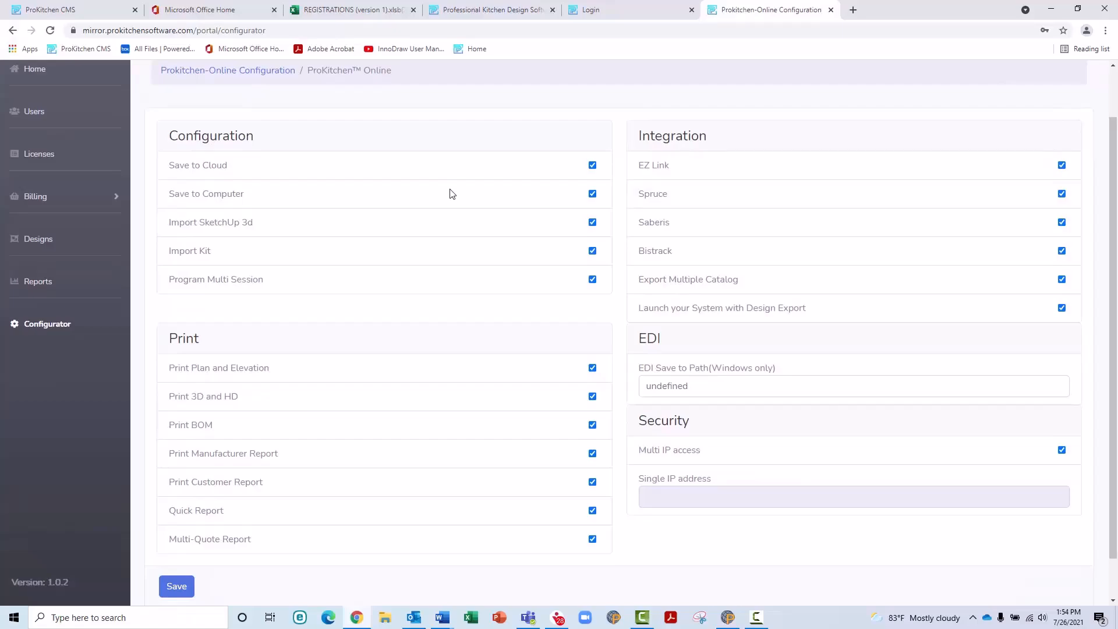
{"action": "left_click", "coordinate": [595, 166]}
{"action": "left_click", "coordinate": [595, 165]}
{"action": "scroll", "coordinate": [601, 308], "scroll_direction": "down", "scroll_amount": 1}
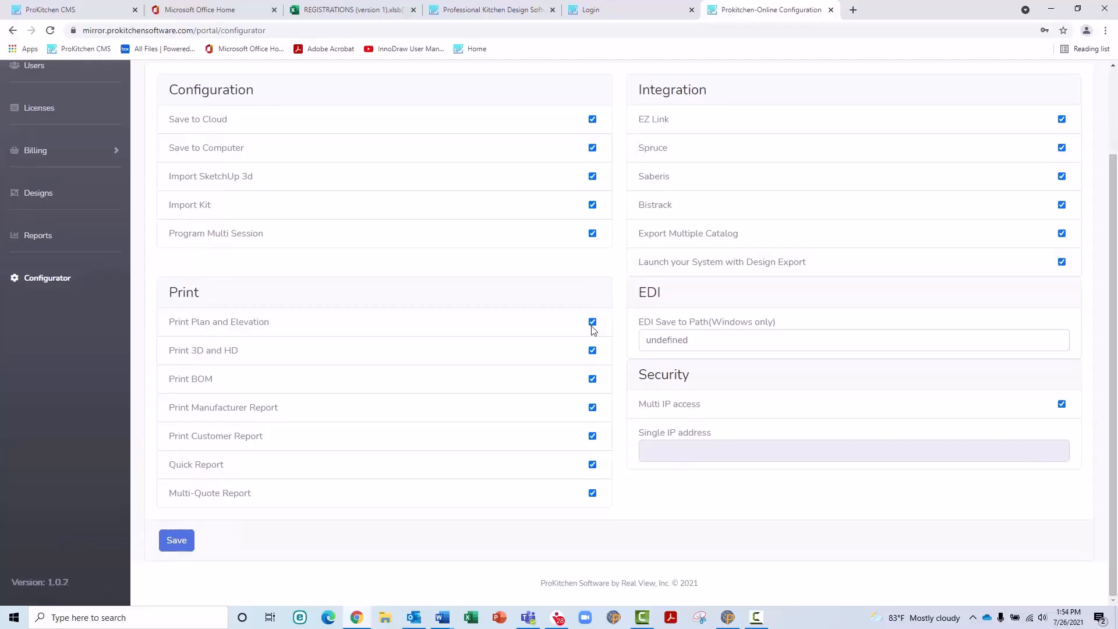
{"action": "left_click", "coordinate": [592, 323]}
{"action": "left_click", "coordinate": [593, 327]}
Step: Select the EDI Save to Path value but leave it unchanged
{"action": "left_click", "coordinate": [709, 344]}
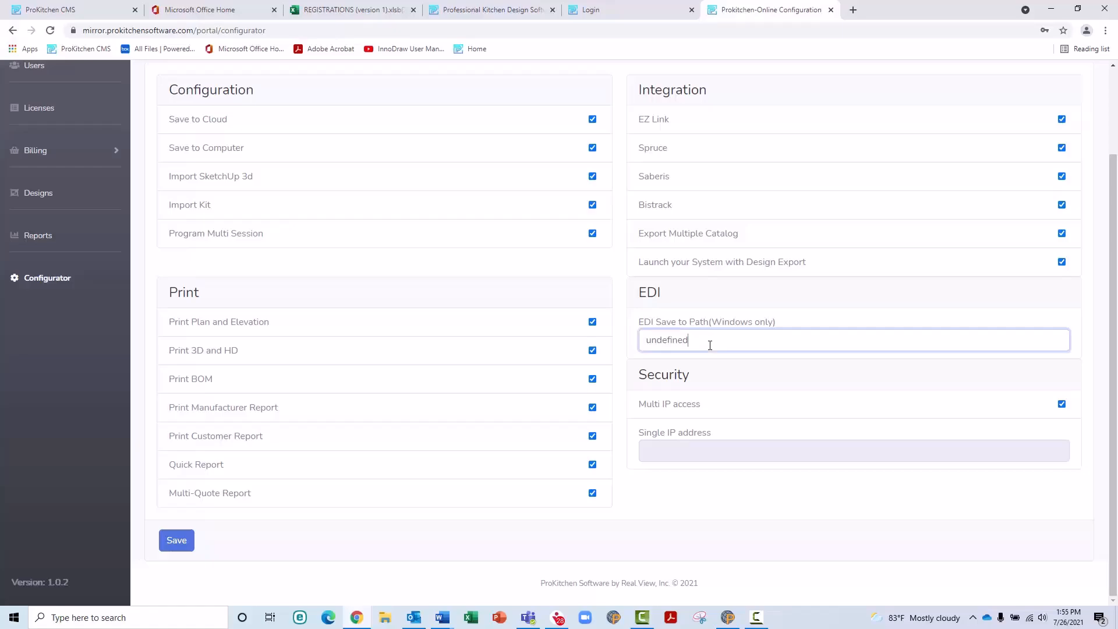
{"action": "left_click_drag", "start_coordinate": [709, 345], "coordinate": [631, 354]}
{"action": "left_click", "coordinate": [715, 374]}
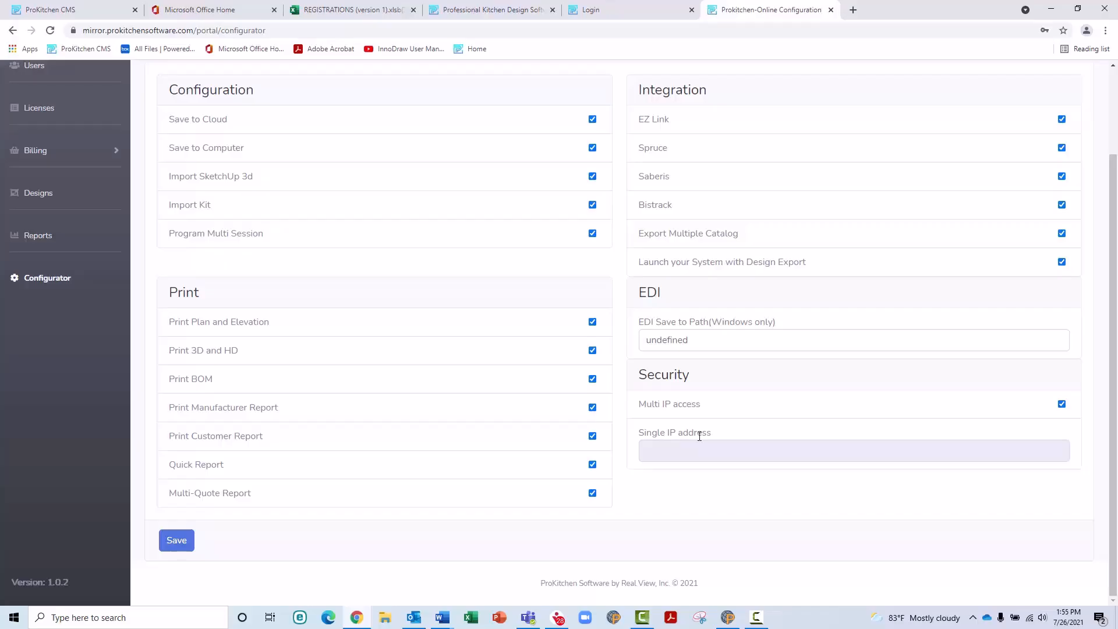
Step: Toggle Multi IP access off and back on, then save the configuration
{"action": "left_click", "coordinate": [1061, 404]}
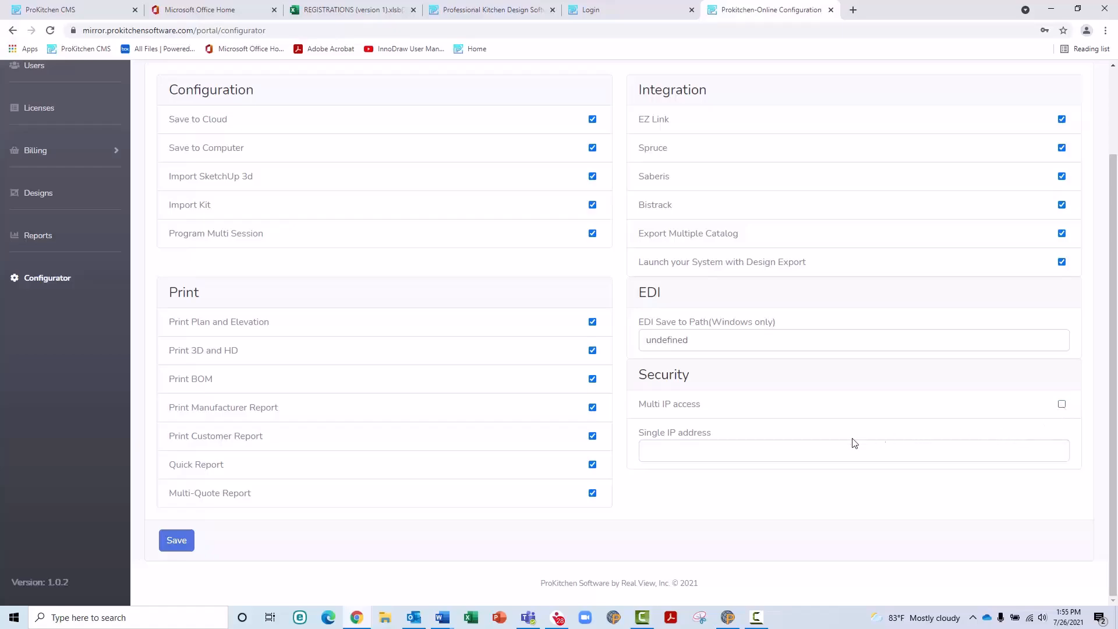
{"action": "left_click", "coordinate": [655, 454]}
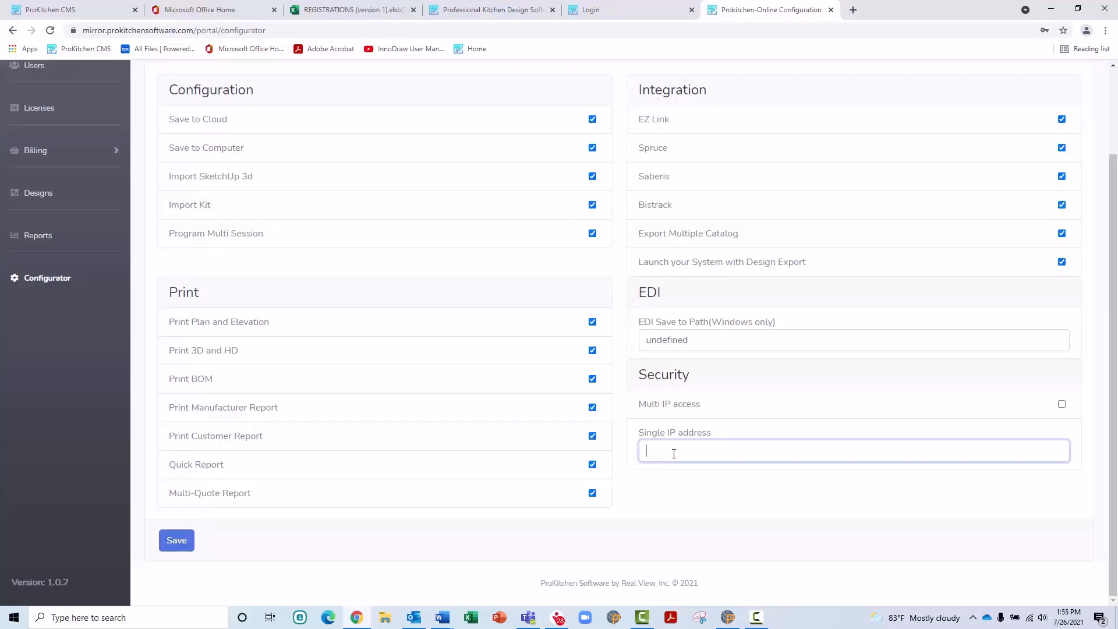
{"action": "left_click", "coordinate": [1061, 405]}
{"action": "left_click", "coordinate": [191, 541]}
{"action": "left_click", "coordinate": [193, 544]}
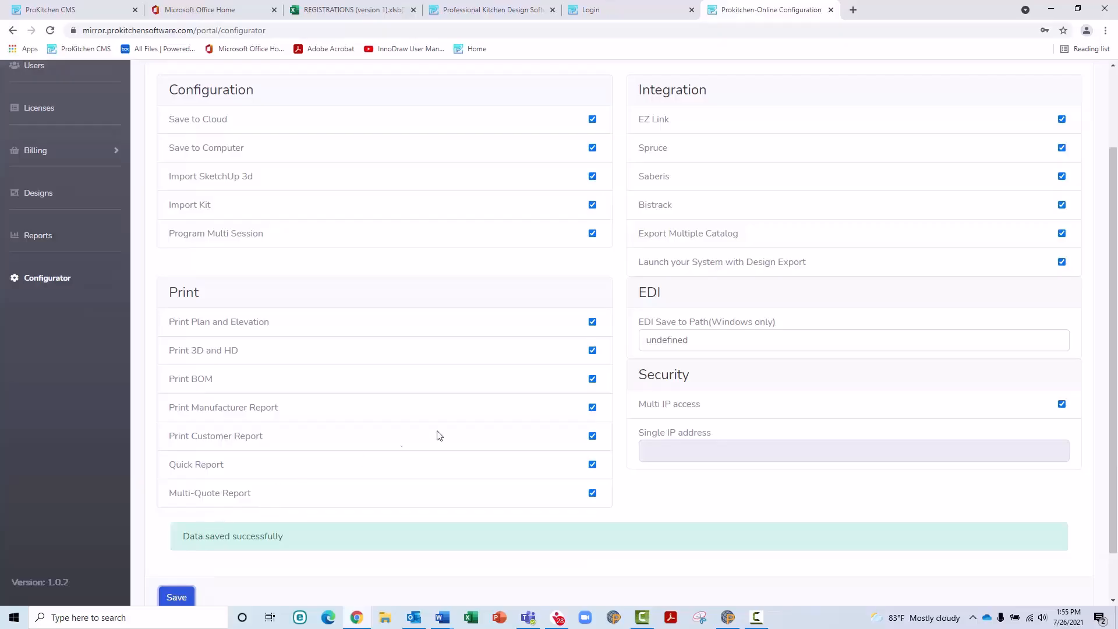
Step: Scroll to the Users table and open the Designer user's configurator settings
{"action": "scroll", "coordinate": [462, 424], "scroll_direction": "down", "scroll_amount": 1}
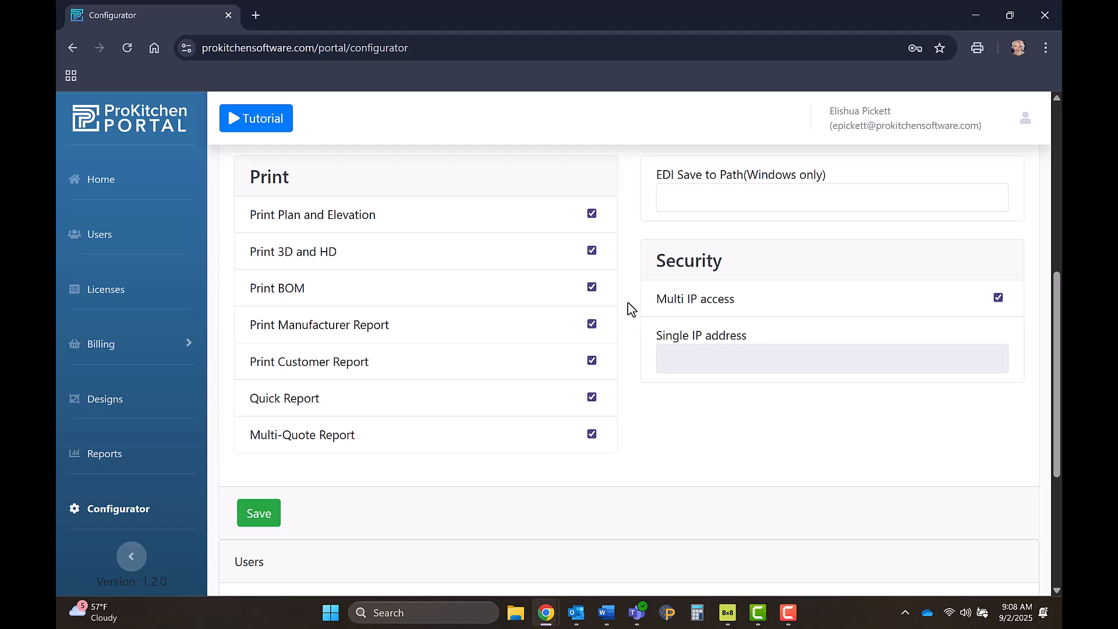
{"action": "scroll", "coordinate": [627, 309], "scroll_direction": "down", "scroll_amount": 4}
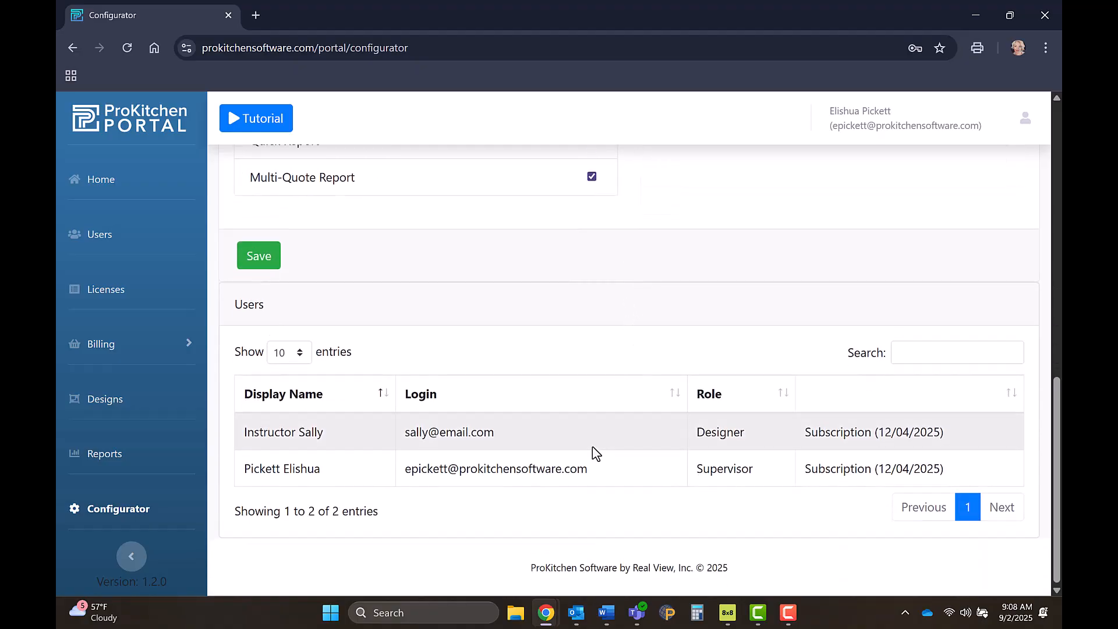
{"action": "left_click", "coordinate": [557, 433]}
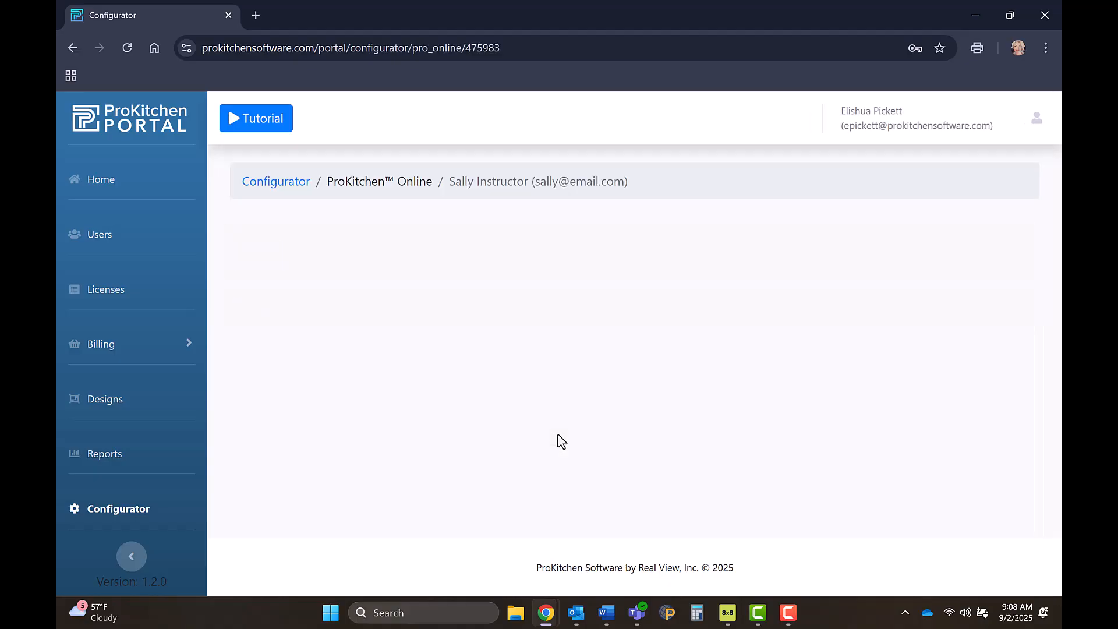
{"action": "left_click", "coordinate": [591, 343]}
{"action": "left_click", "coordinate": [591, 343]}
{"action": "left_click", "coordinate": [592, 380]}
{"action": "left_click", "coordinate": [591, 380]}
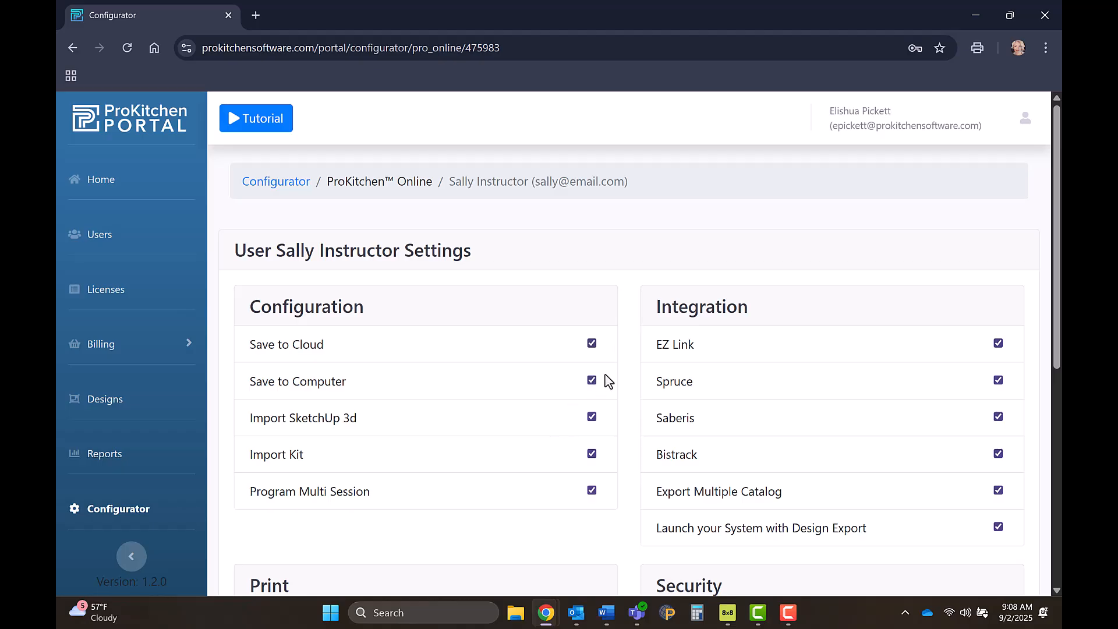
{"action": "scroll", "coordinate": [603, 382], "scroll_direction": "down", "scroll_amount": 3}
{"action": "scroll", "coordinate": [599, 425], "scroll_direction": "down", "scroll_amount": 3}
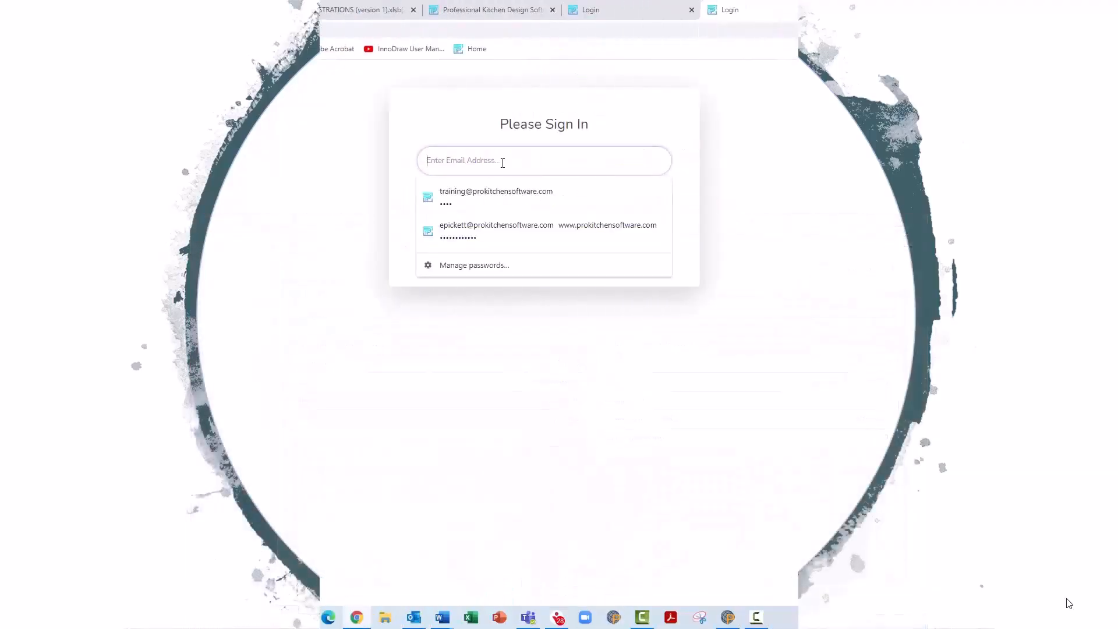
Step: Log in as the Designer account with the suggested login e-mail and its password
{"action": "type", "text": "student"}
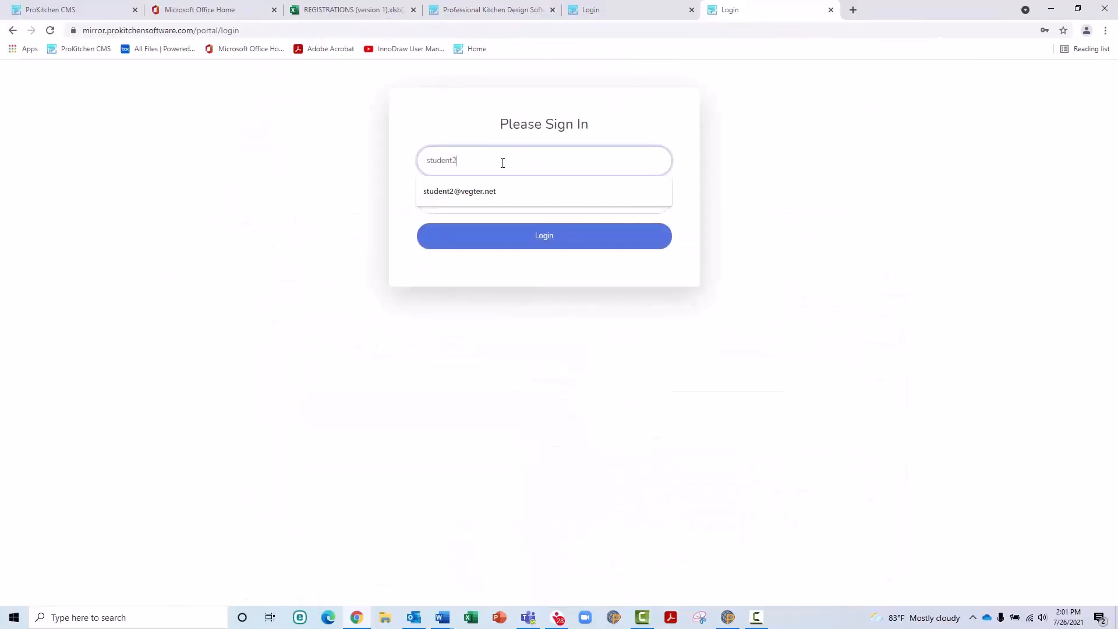
{"action": "type", "text": "2"}
{"action": "key", "text": "Down"}
{"action": "key", "text": "Tab"}
{"action": "type", "text": "••••"}
{"action": "left_click", "coordinate": [504, 235]}
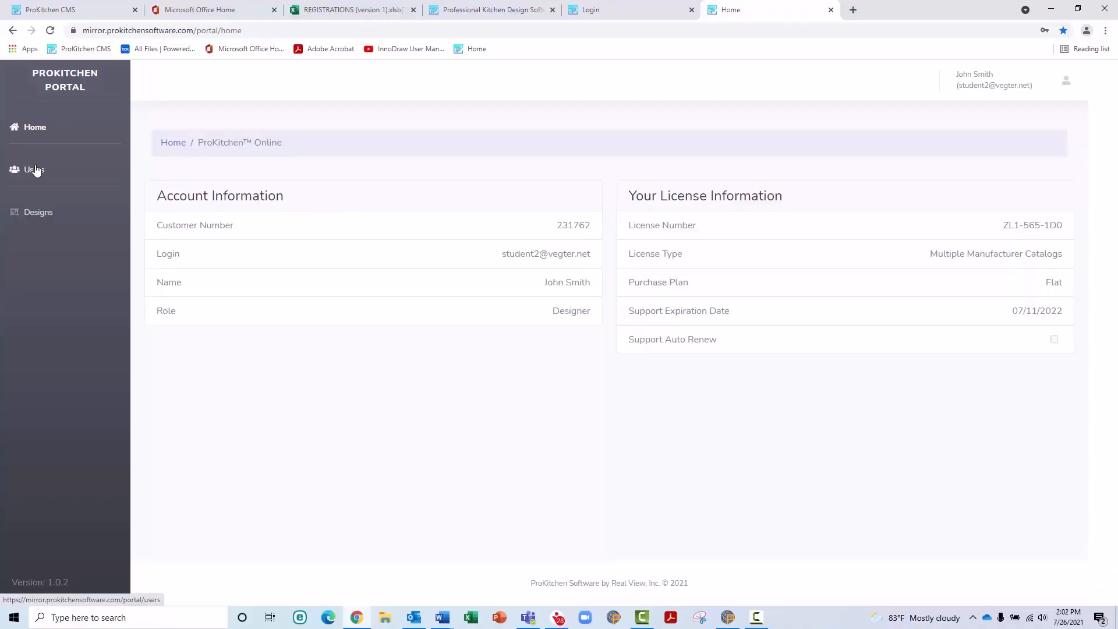
Step: Set and confirm a new password in the Designer's user details, save, and dismiss the confirmation
{"action": "left_click", "coordinate": [35, 169]}
{"action": "scroll", "coordinate": [270, 221], "scroll_direction": "down", "scroll_amount": 2}
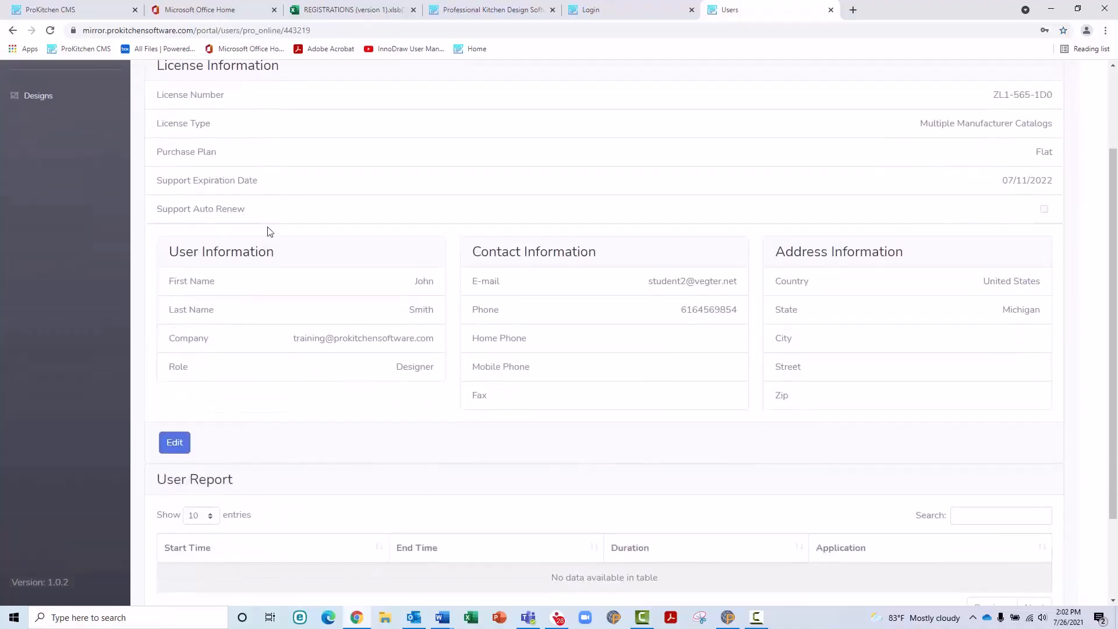
{"action": "left_click", "coordinate": [186, 444]}
{"action": "scroll", "coordinate": [215, 442], "scroll_direction": "down", "scroll_amount": 2}
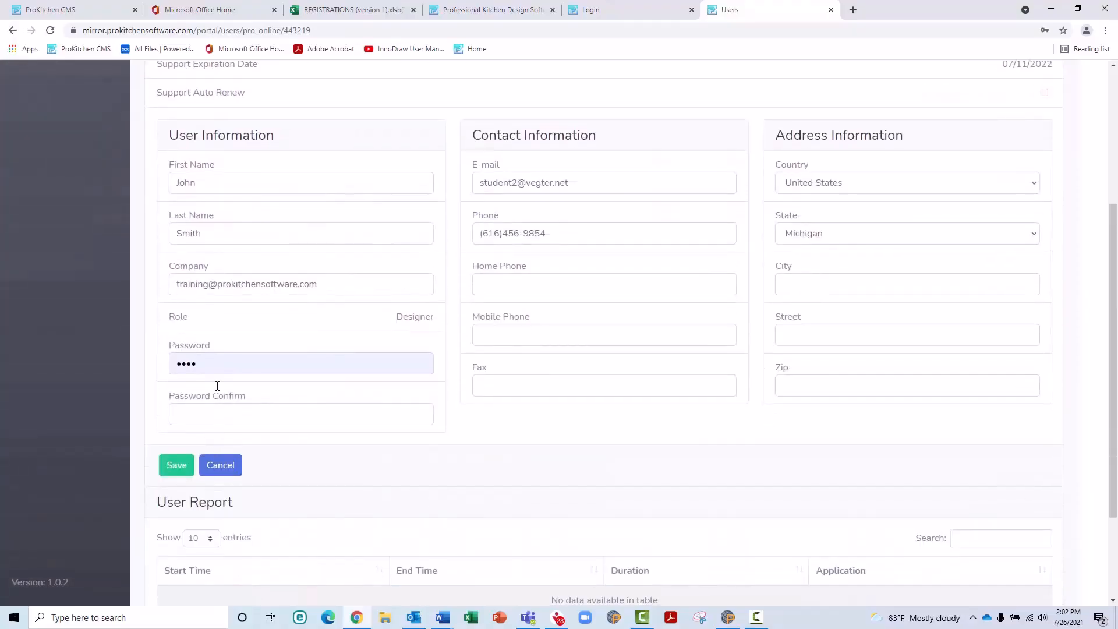
{"action": "left_click", "coordinate": [206, 367]}
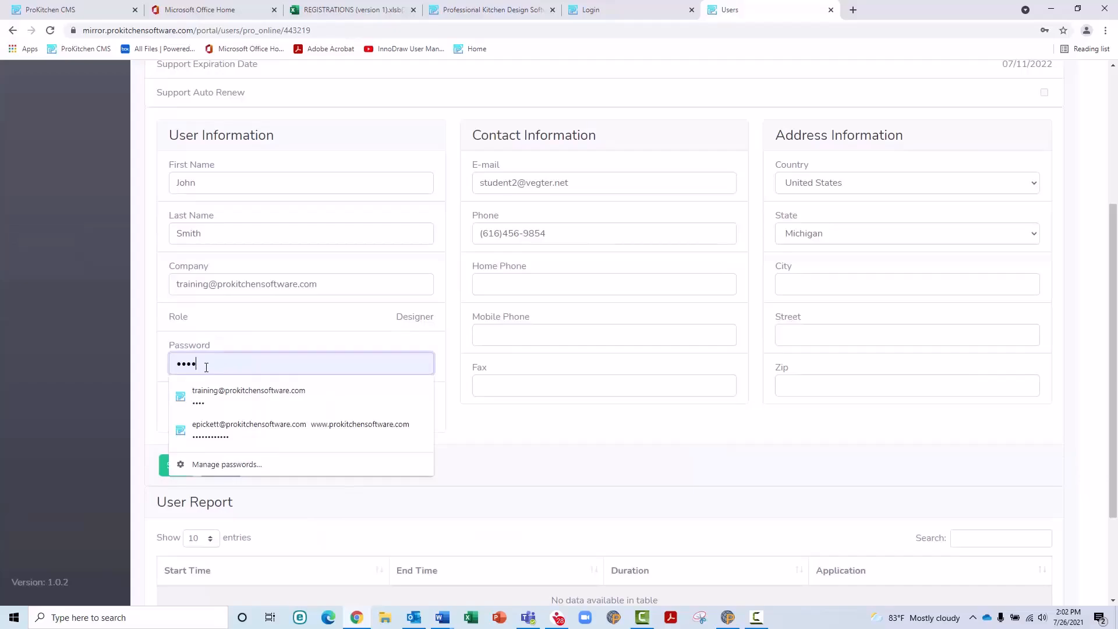
{"action": "scroll", "coordinate": [207, 366], "scroll_direction": "down", "scroll_amount": 2}
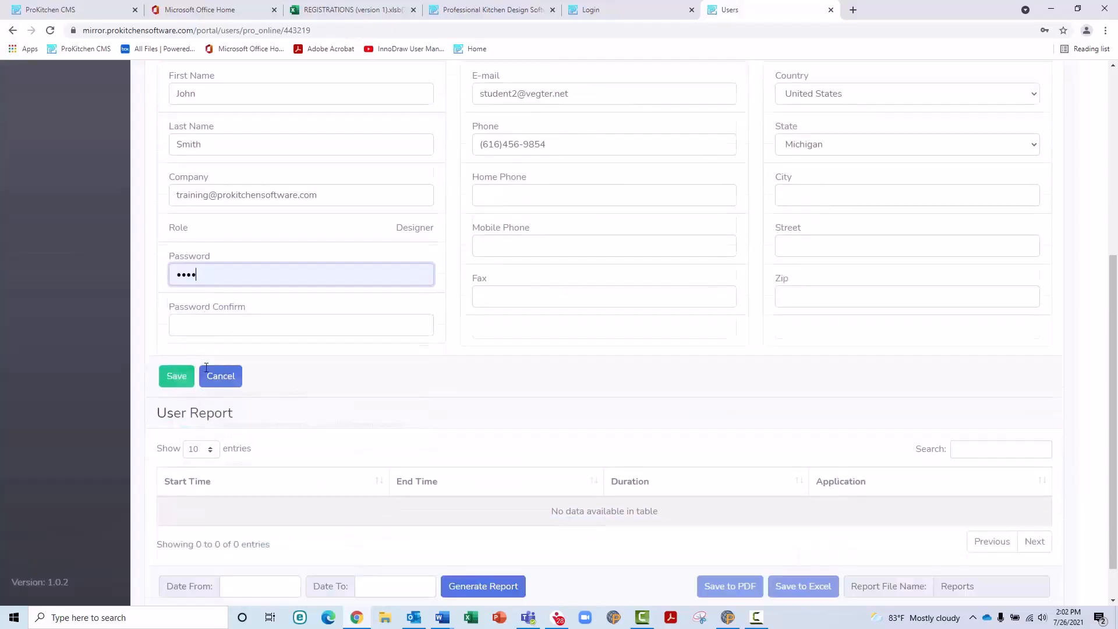
{"action": "left_click", "coordinate": [212, 306]}
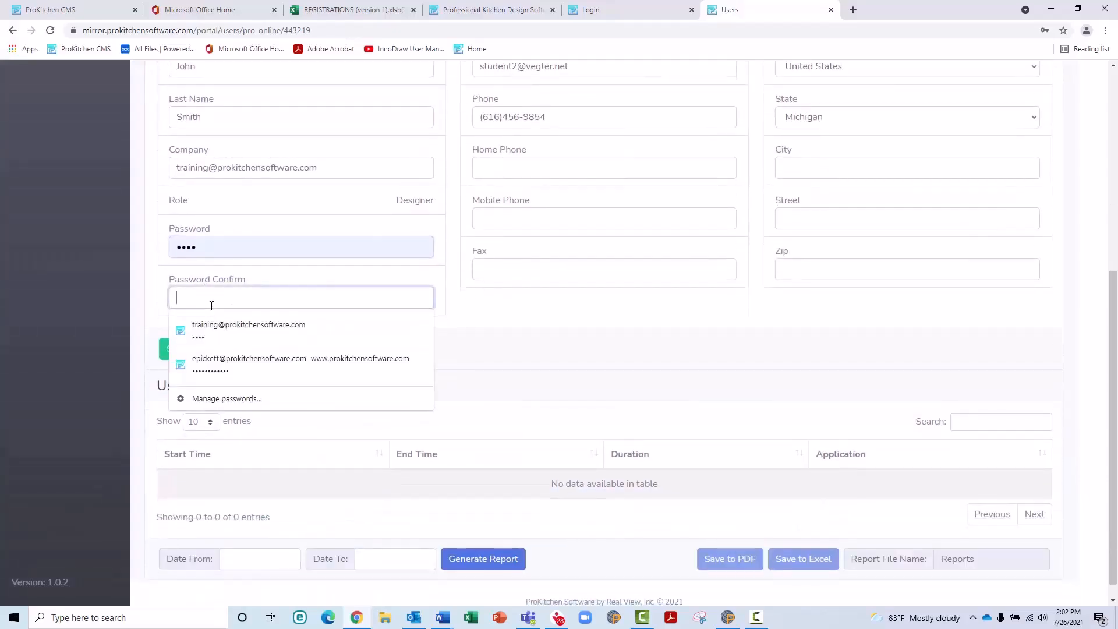
{"action": "type", "text": "•••"}
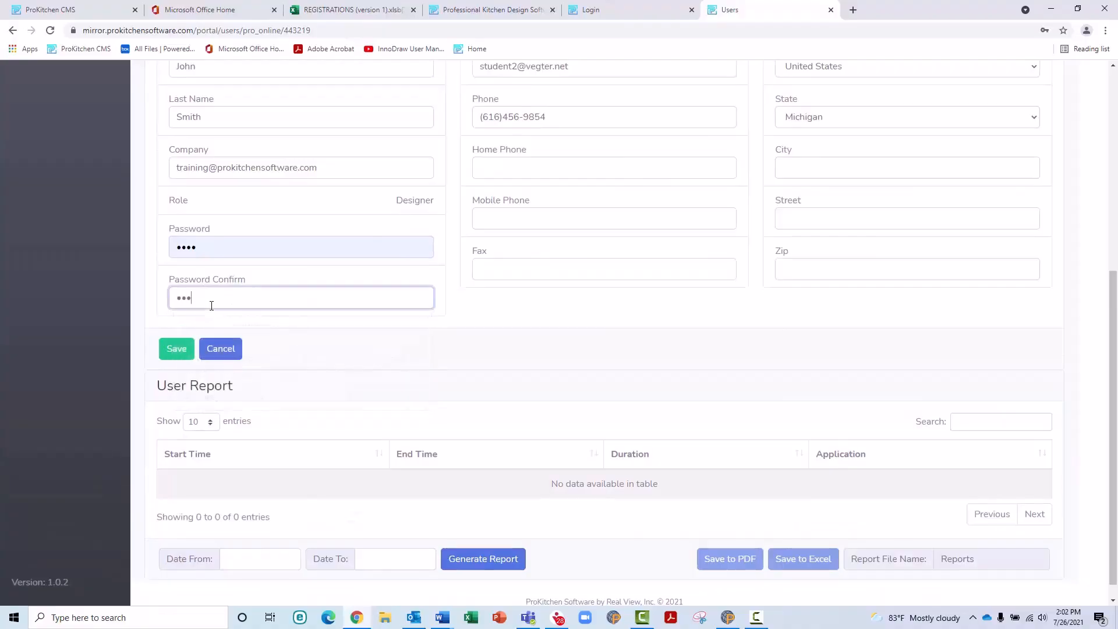
{"action": "type", "text": "•"}
{"action": "left_click", "coordinate": [179, 348]}
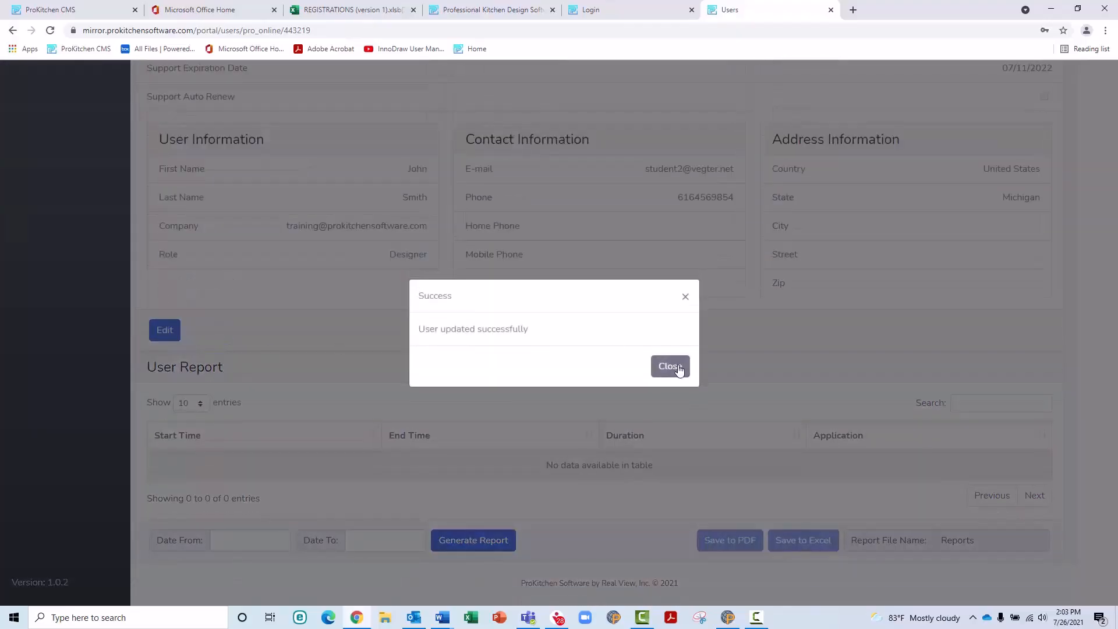
{"action": "left_click", "coordinate": [670, 367]}
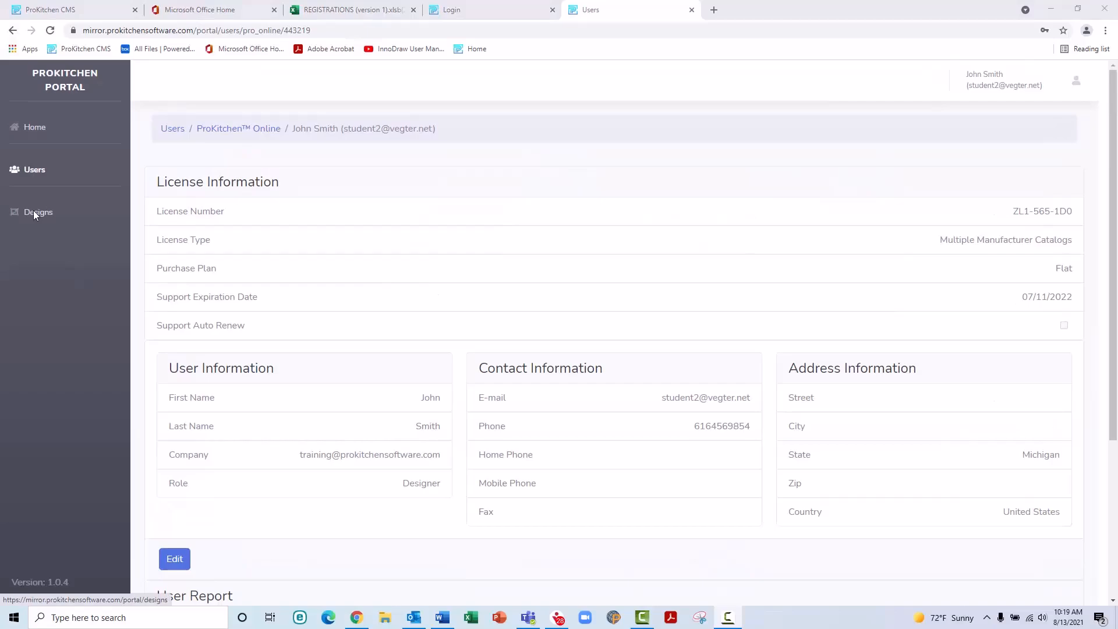
Step: Browse from My Designs to Designs by Designer and open the designer folder holding Waterfall_Countertops(1)
{"action": "left_click", "coordinate": [34, 213]}
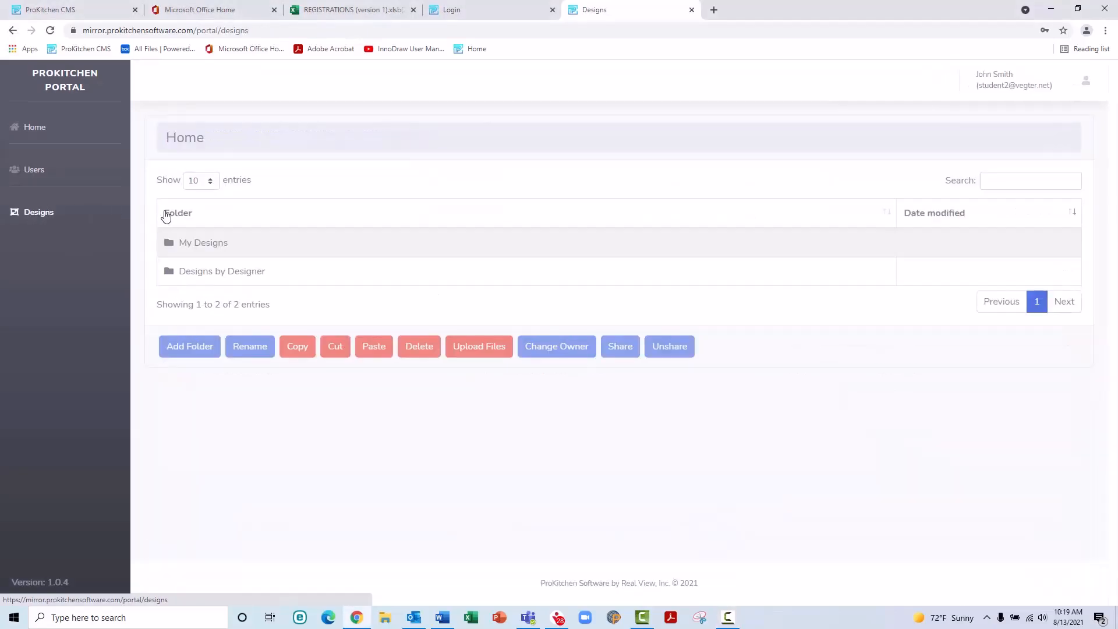
{"action": "left_click", "coordinate": [200, 246]}
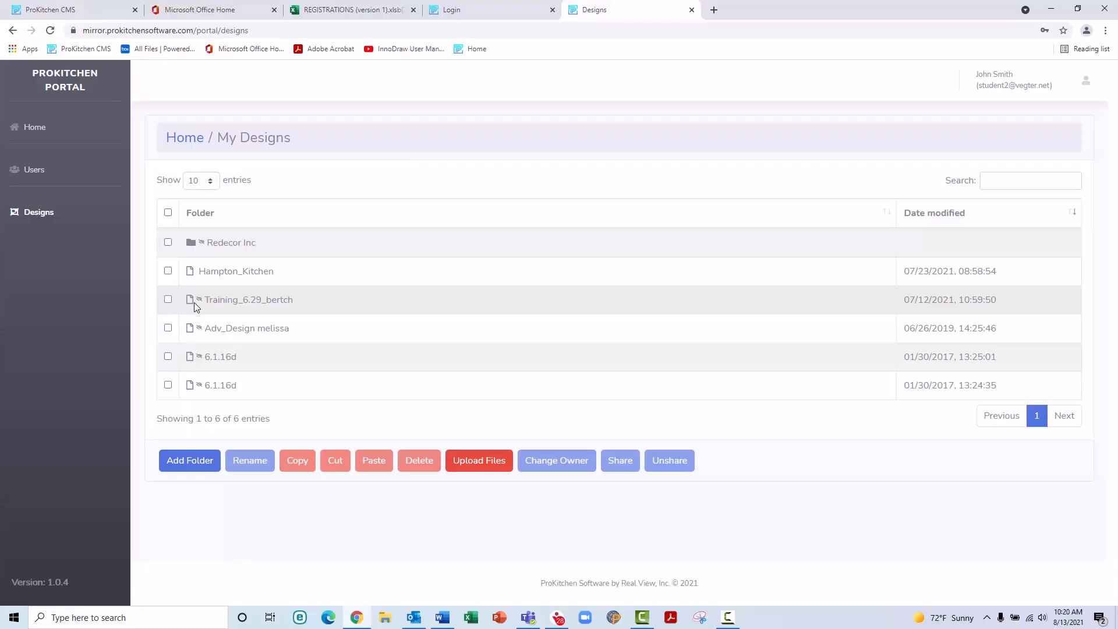
{"action": "left_click", "coordinate": [51, 218]}
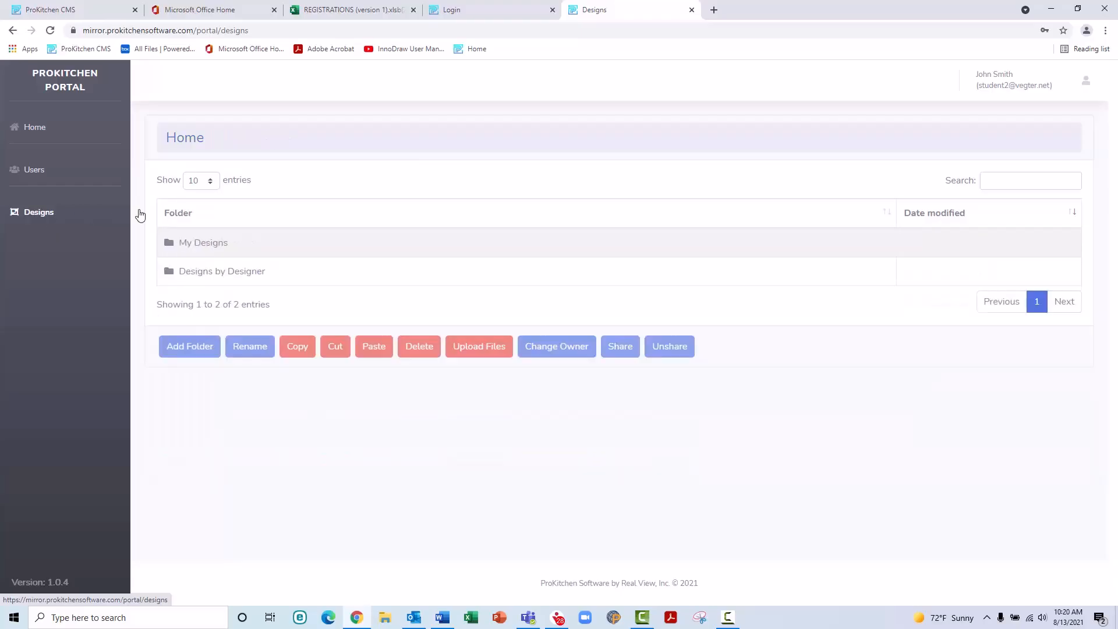
{"action": "left_click", "coordinate": [229, 282]}
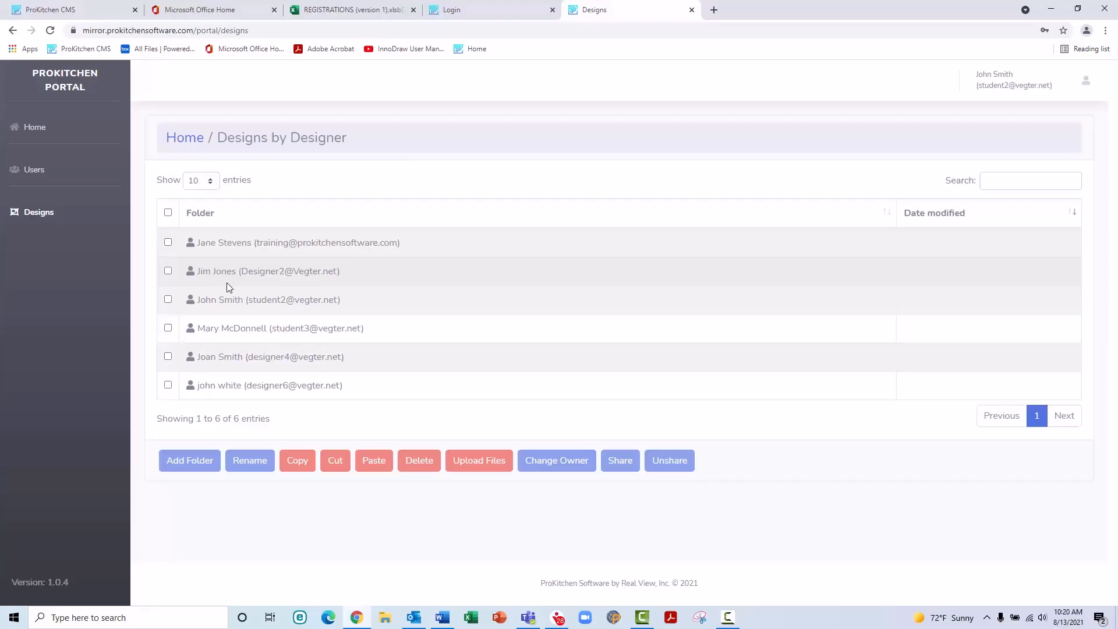
{"action": "left_click", "coordinate": [227, 328]}
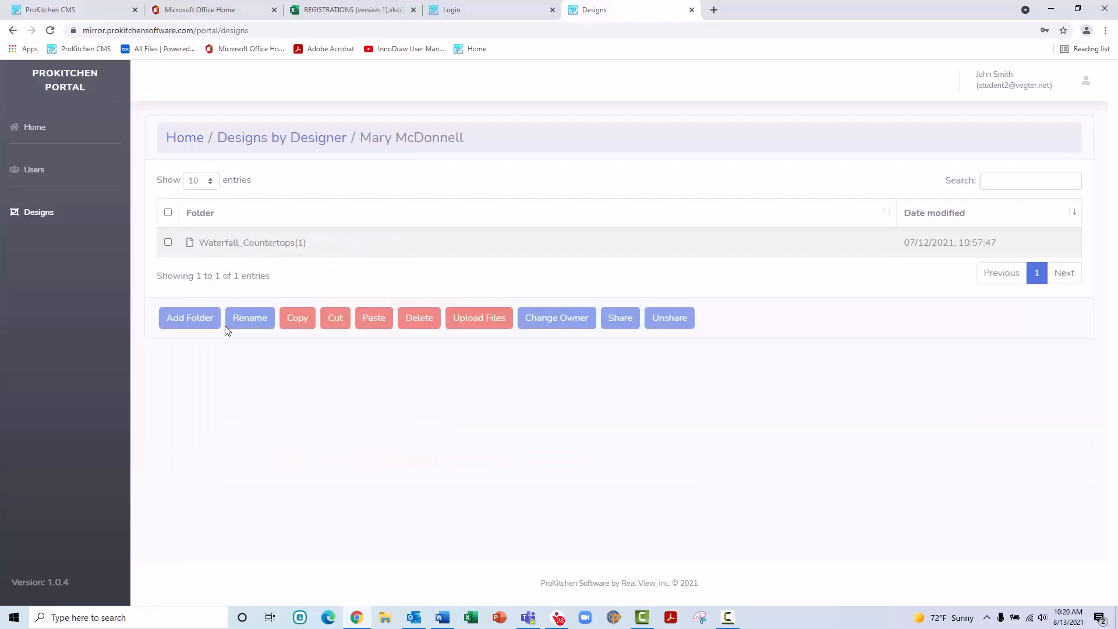